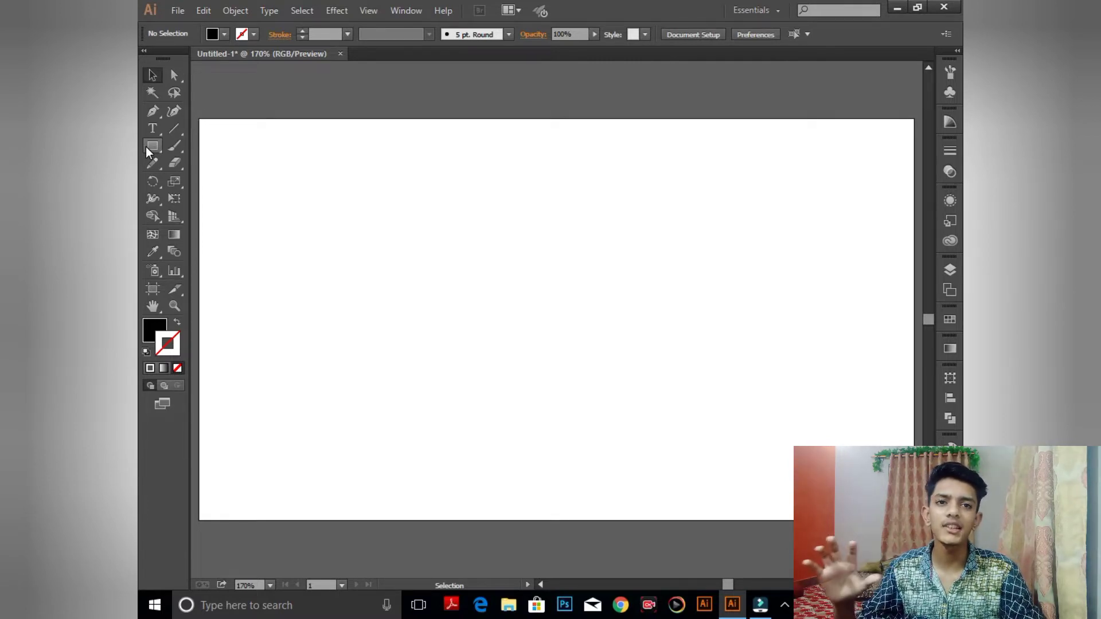
{"action": "left_click", "coordinate": [146, 147]}
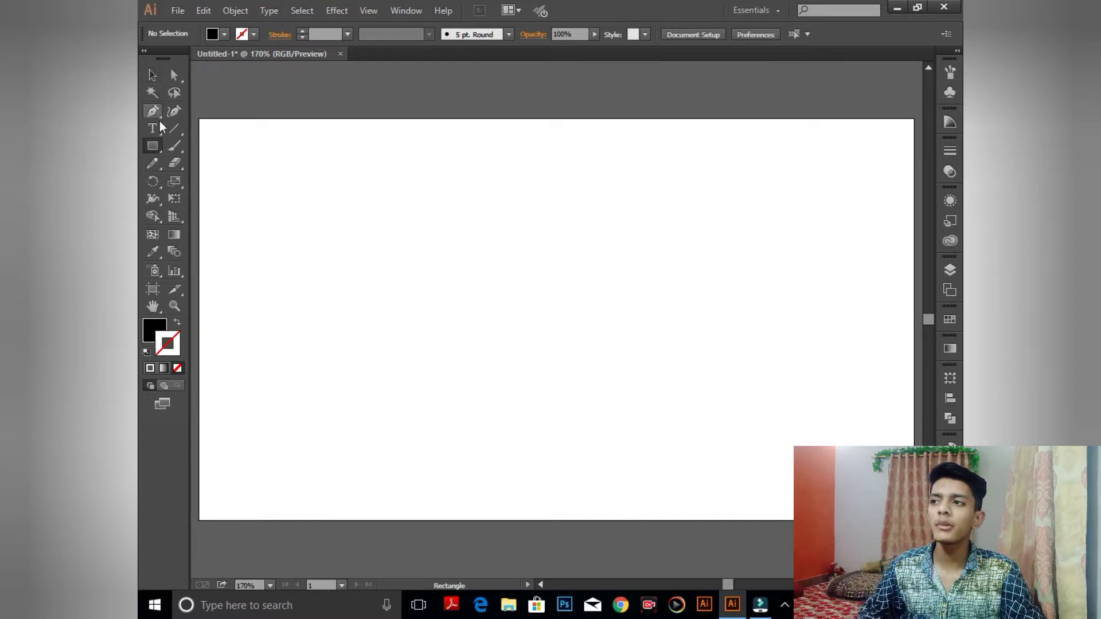
{"action": "left_click", "coordinate": [426, 247]}
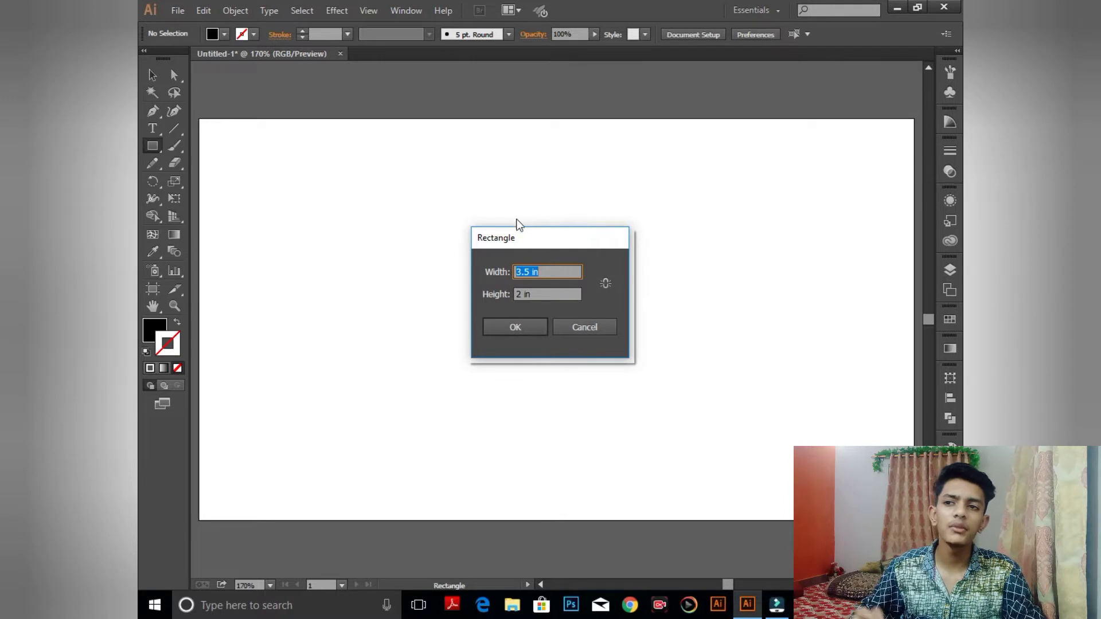
{"action": "left_click", "coordinate": [582, 329]}
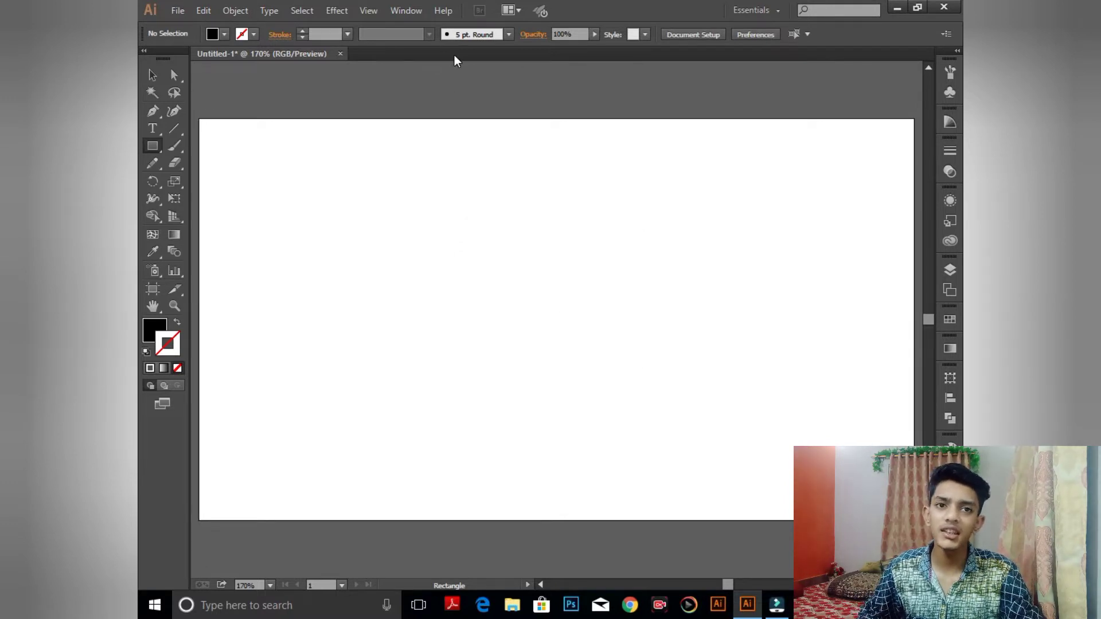
Show the rulers, try points as the ruler unit, and return the unit to inches
{"action": "key", "text": "ctrl+r"}
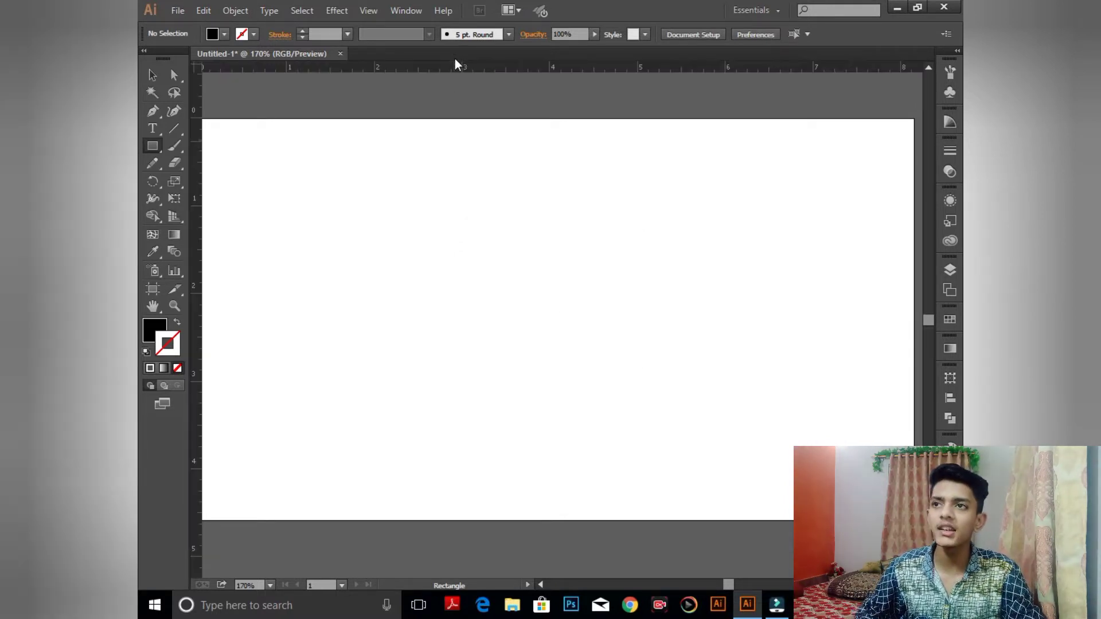
{"action": "right_click", "coordinate": [509, 67]}
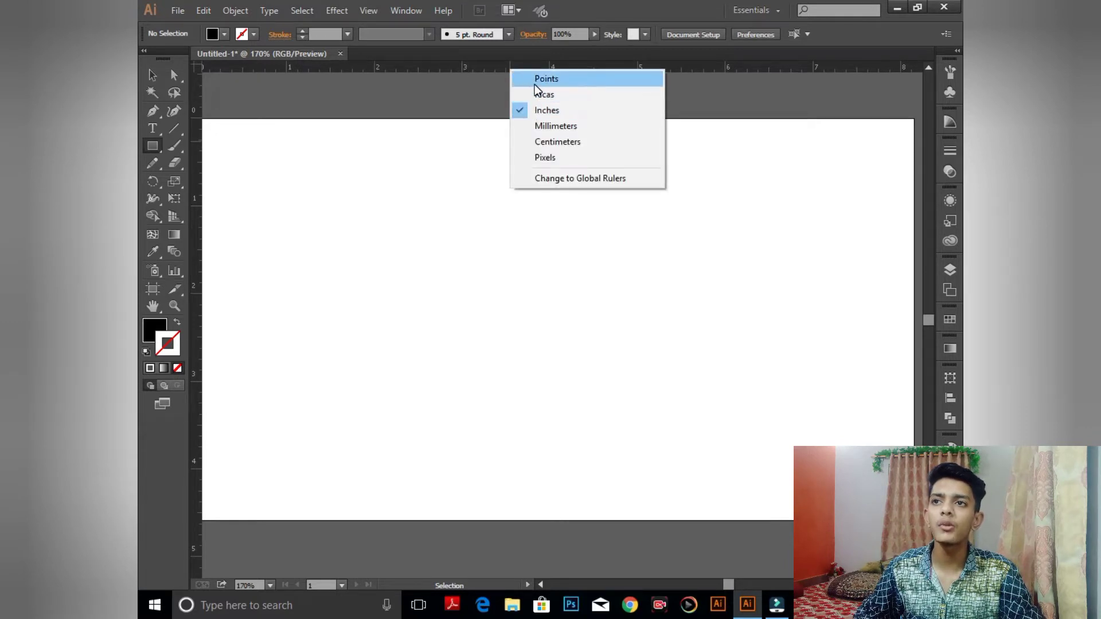
{"action": "left_click", "coordinate": [534, 80]}
{"action": "right_click", "coordinate": [521, 61]}
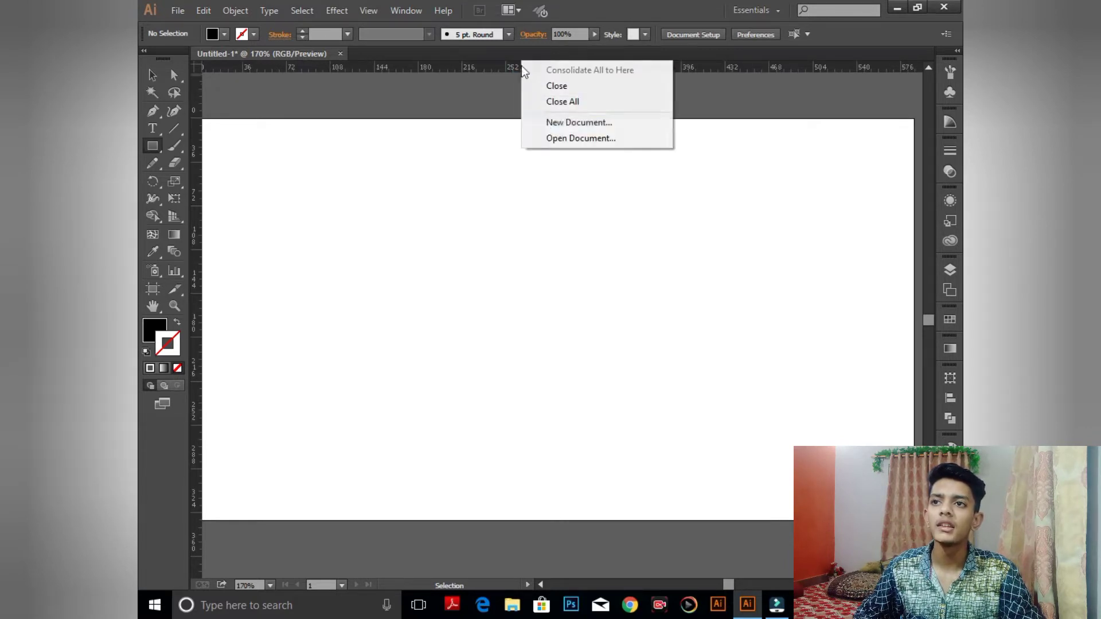
{"action": "left_click", "coordinate": [554, 100]}
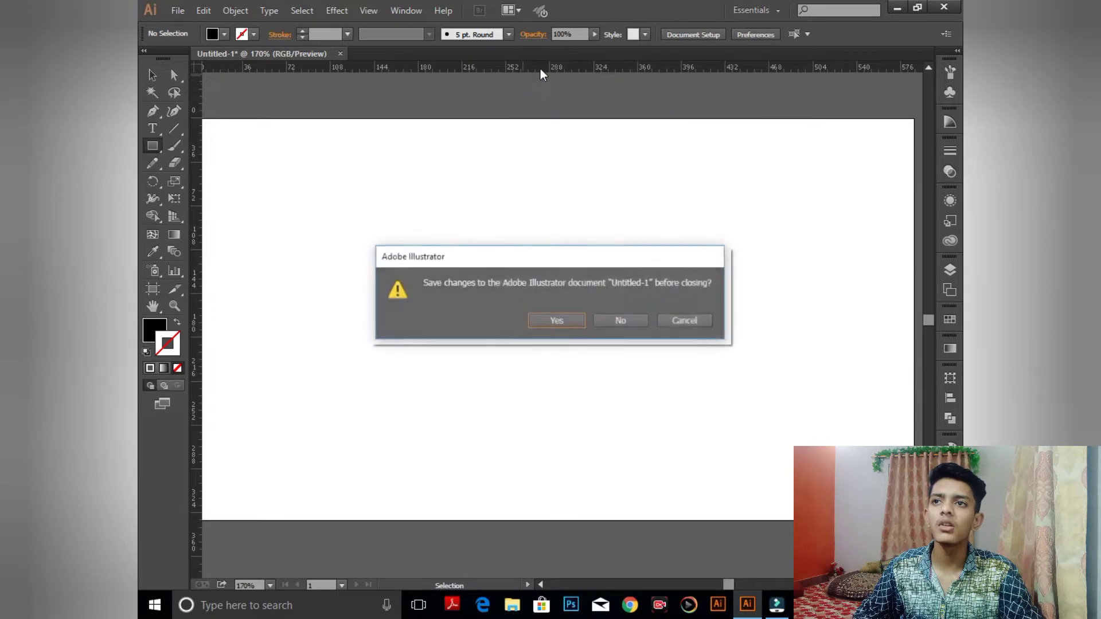
{"action": "left_click", "coordinate": [663, 319]}
{"action": "right_click", "coordinate": [622, 69]}
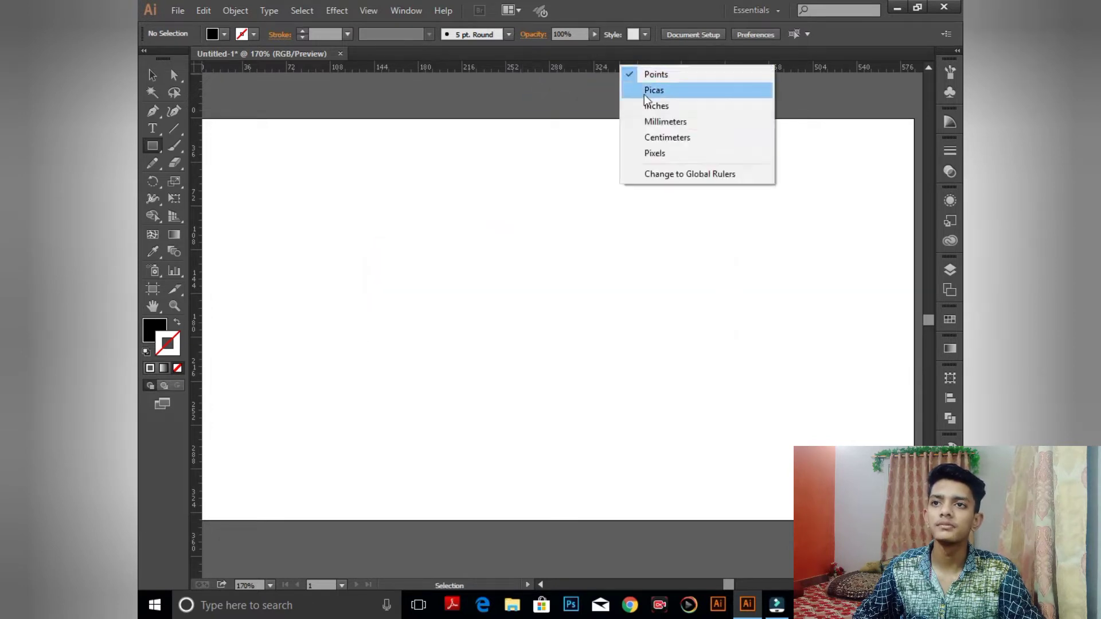
{"action": "left_click", "coordinate": [659, 106]}
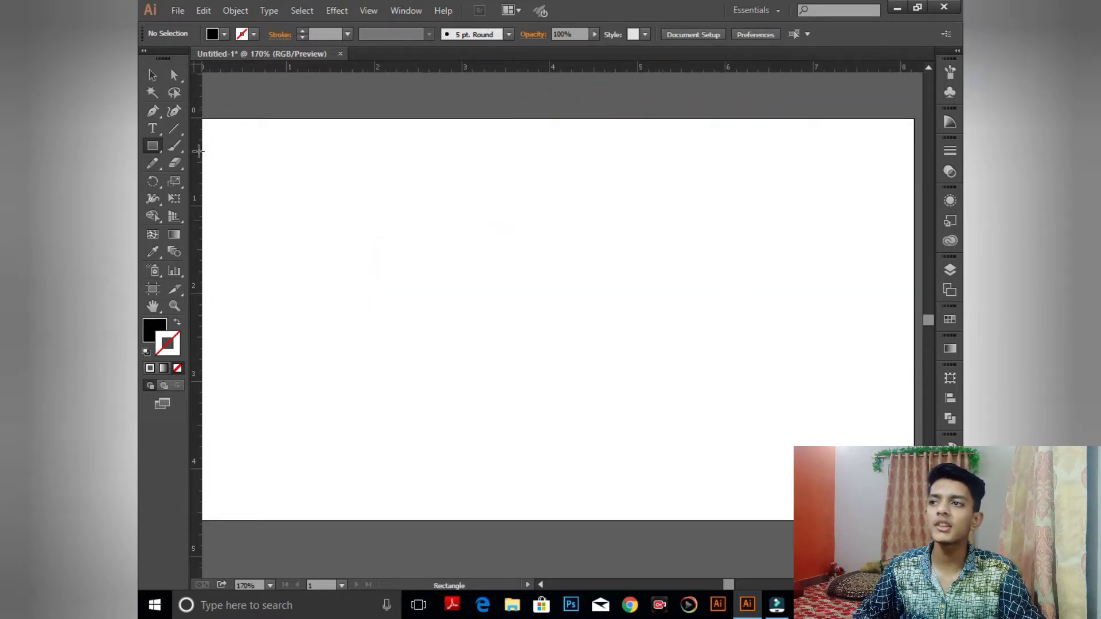
Create a 3.5 in wide by 2 in high black rectangle on the artboard and hide the rulers
{"action": "left_click", "coordinate": [516, 242]}
{"action": "left_click", "coordinate": [521, 329]}
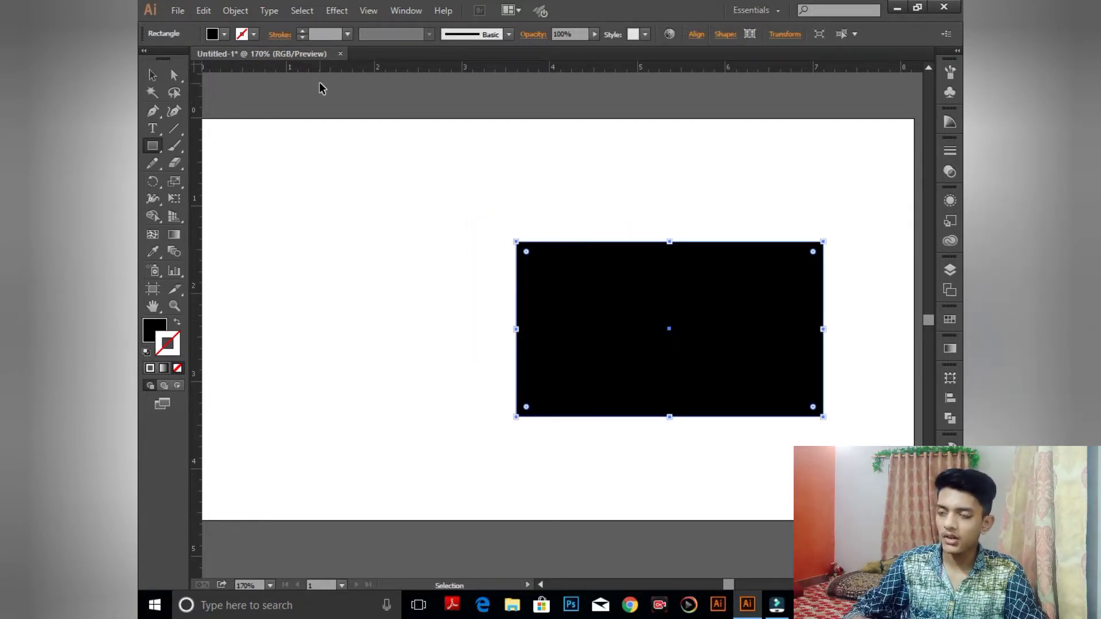
{"action": "key", "text": "ctrl+r"}
Centre the rectangle horizontally and vertically on the artboard, and deselect it
{"action": "left_click", "coordinate": [147, 76]}
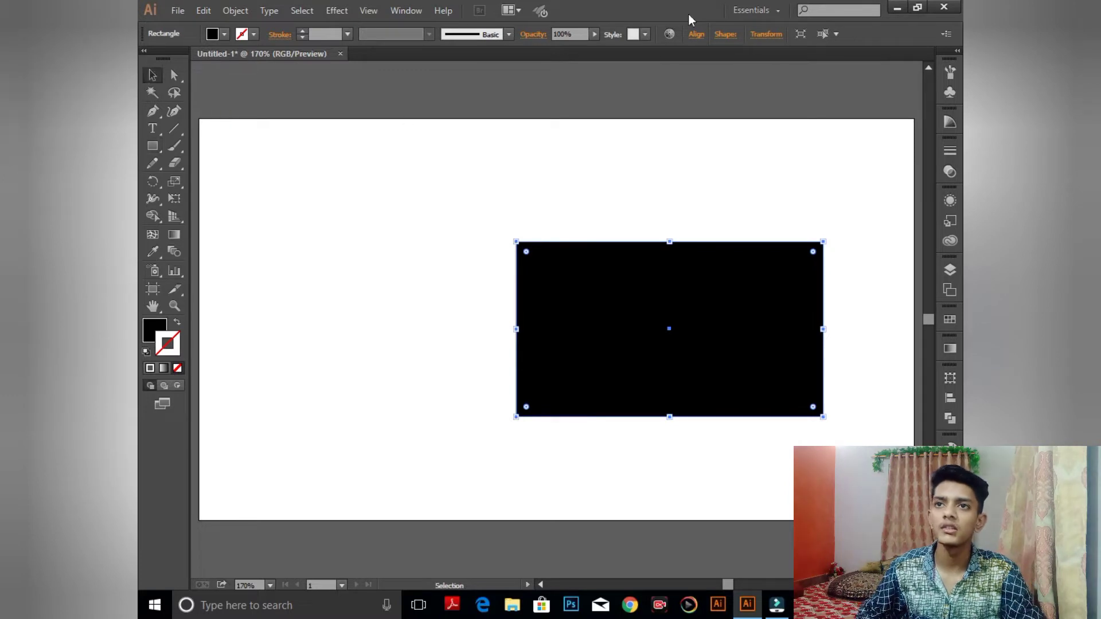
{"action": "left_click", "coordinate": [696, 33]}
{"action": "left_click", "coordinate": [572, 70]}
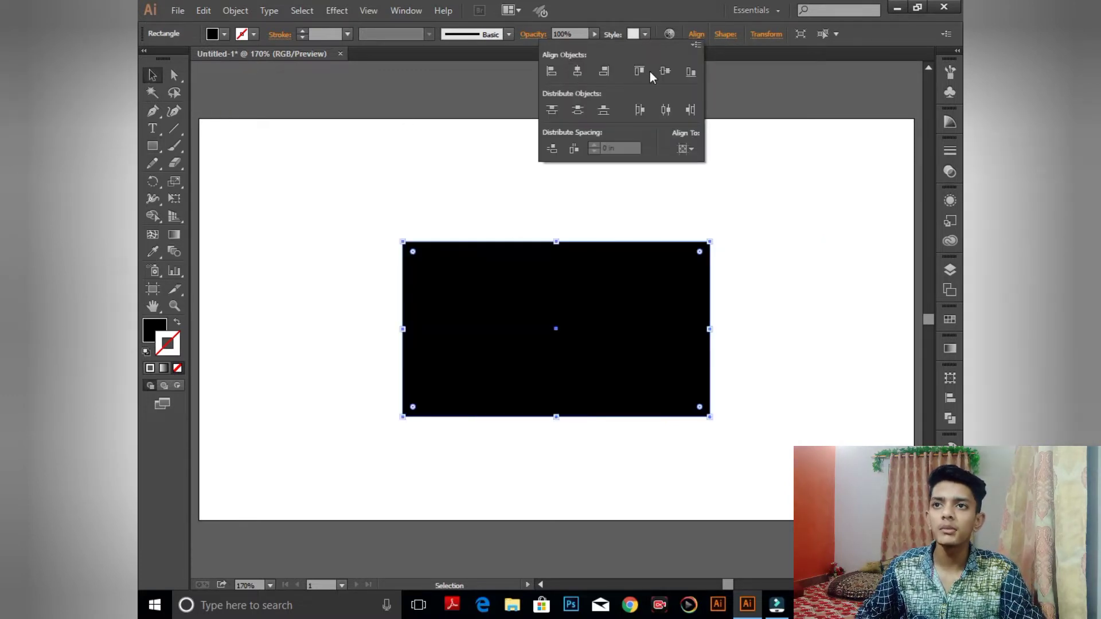
{"action": "left_click", "coordinate": [659, 72]}
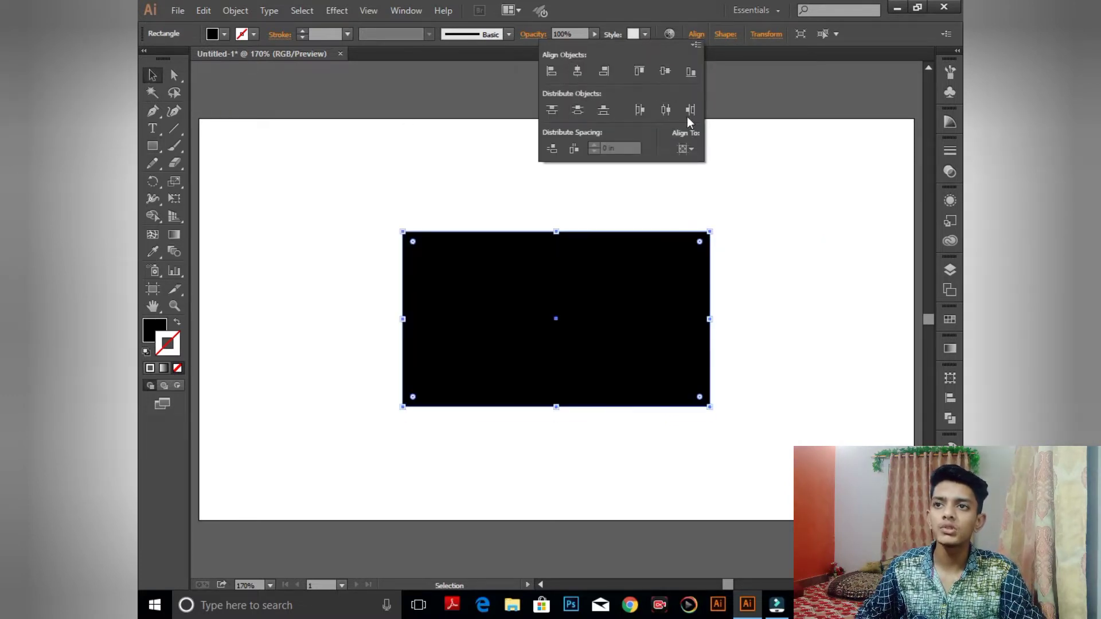
{"action": "left_click", "coordinate": [799, 146]}
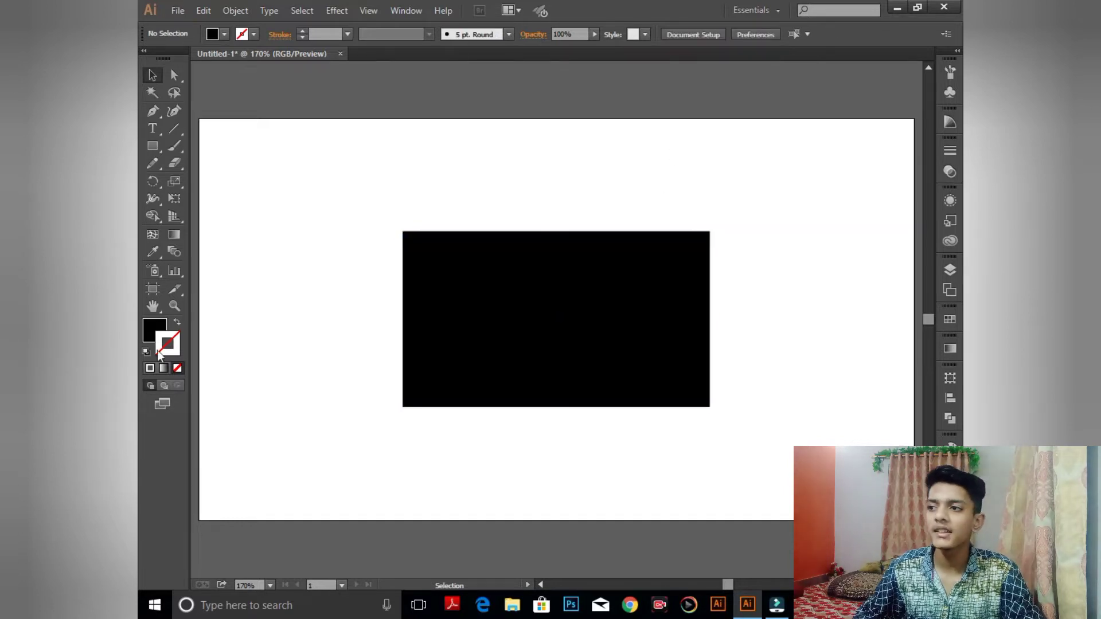
Confirm black (000000) as the fill colour and lock the rectangle in place
{"action": "double_click", "coordinate": [149, 322]}
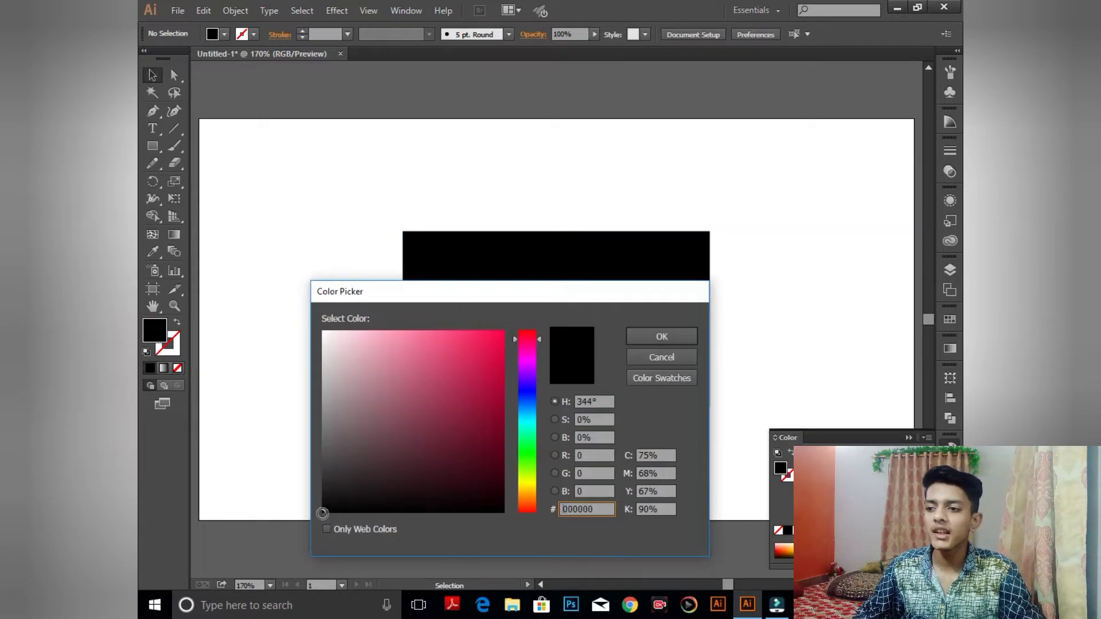
{"action": "left_click", "coordinate": [661, 336]}
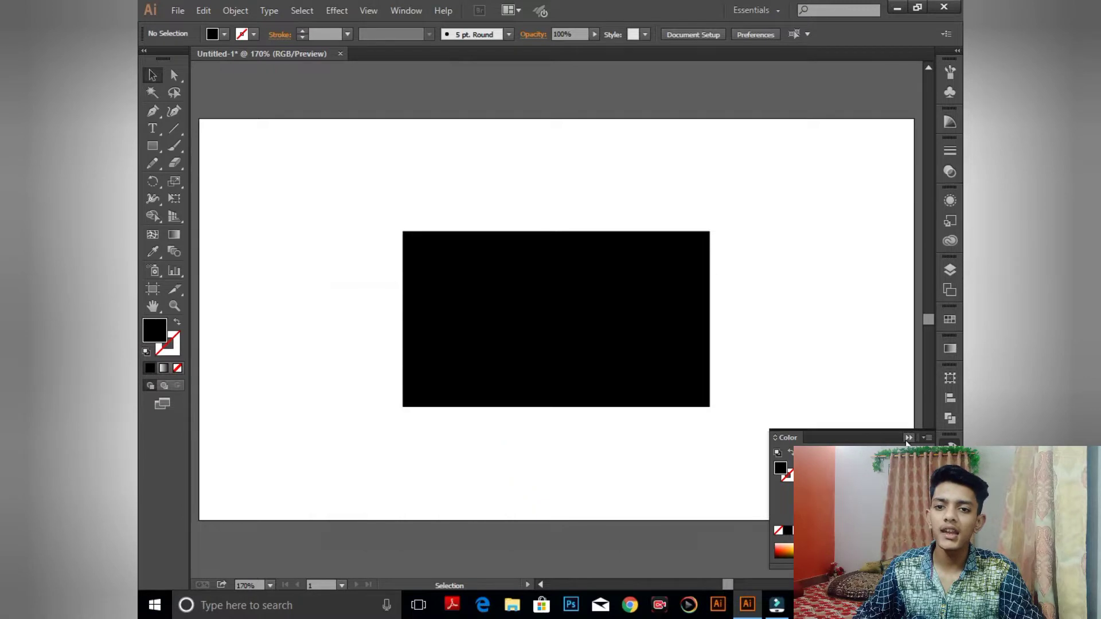
{"action": "left_click", "coordinate": [594, 303]}
{"action": "key", "text": "ctrl+2"}
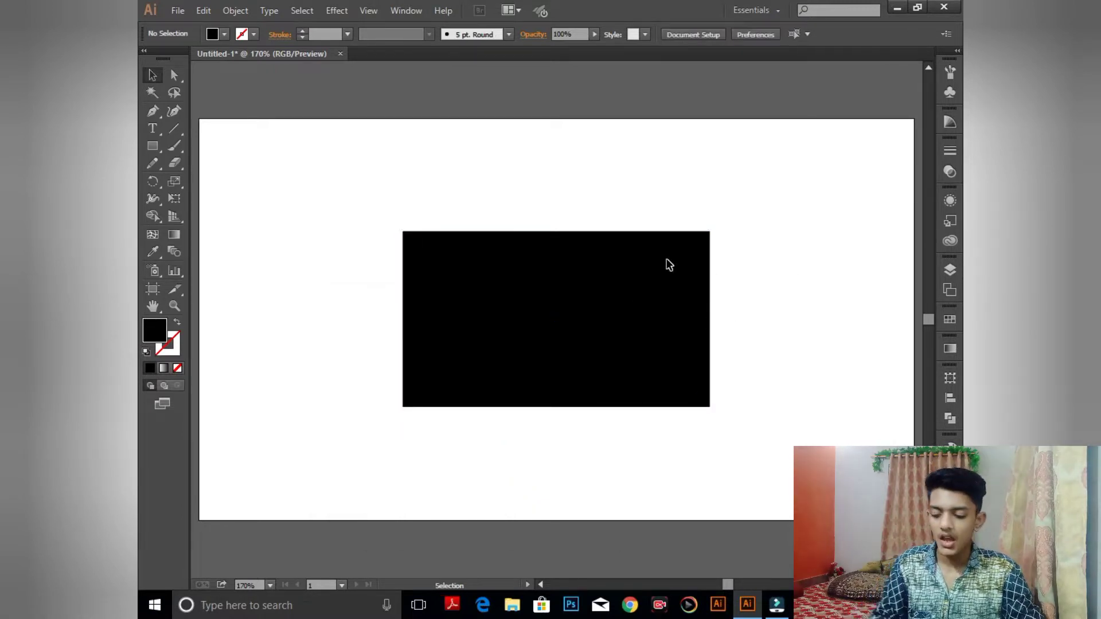
{"action": "key", "text": "z"}
{"action": "left_click_drag", "start_coordinate": [359, 207], "coordinate": [759, 443]}
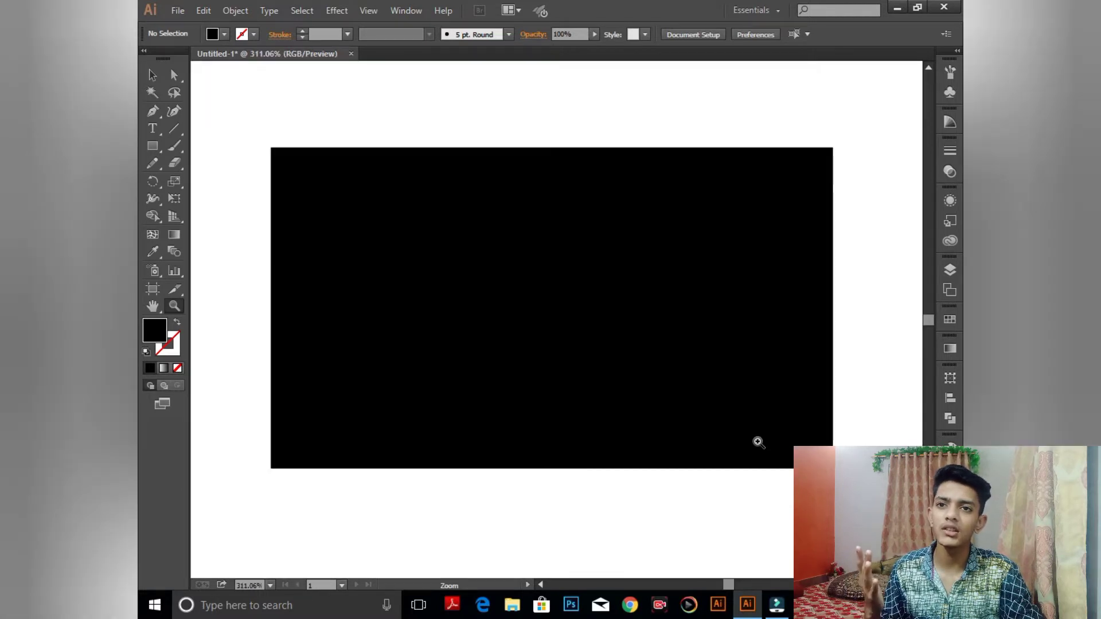
{"action": "left_click", "coordinate": [151, 75]}
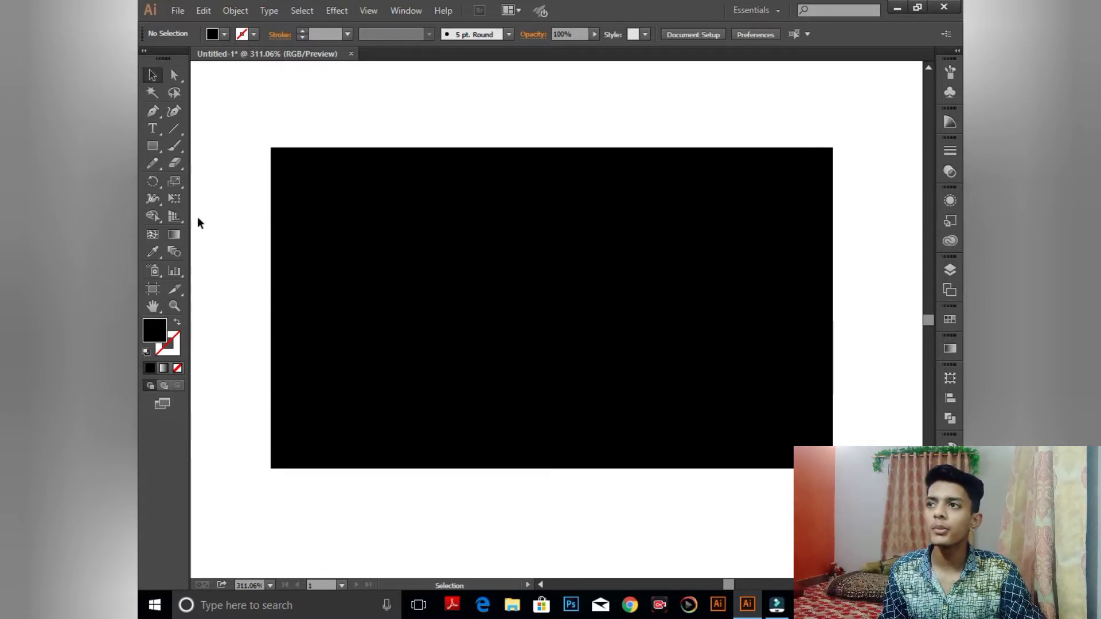
Create a second, blank document
{"action": "left_click", "coordinate": [178, 11]}
{"action": "left_click", "coordinate": [202, 27]}
{"action": "left_click", "coordinate": [632, 496]}
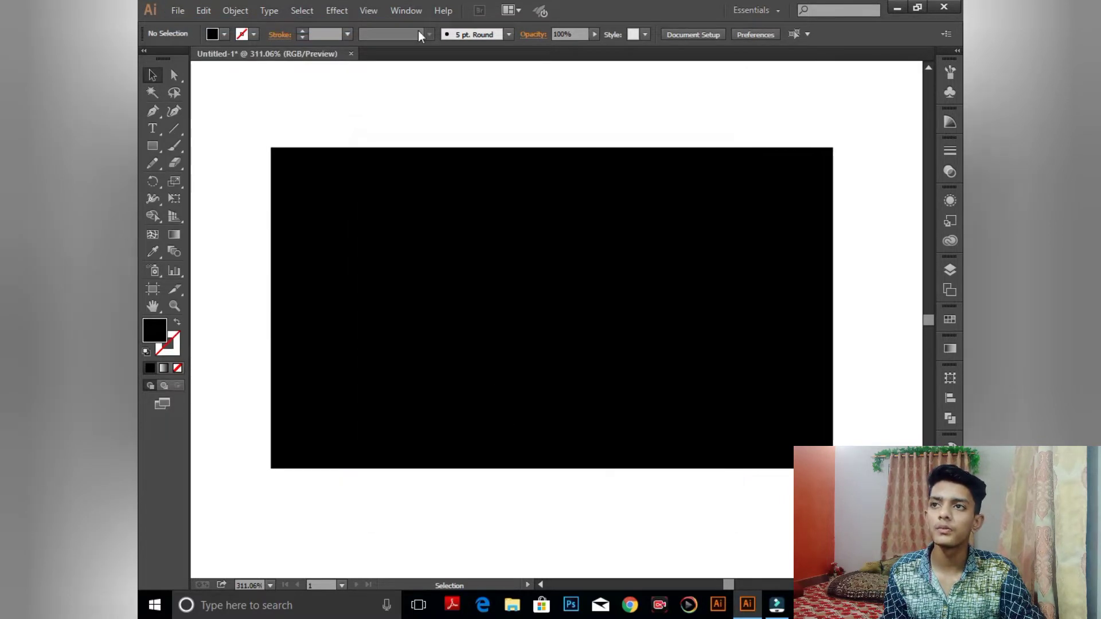
Draw an open L-shaped path with the Pen tool: a vertical segment down, plus a horizontal segment about 128 px long to the left
{"action": "left_click", "coordinate": [153, 111]}
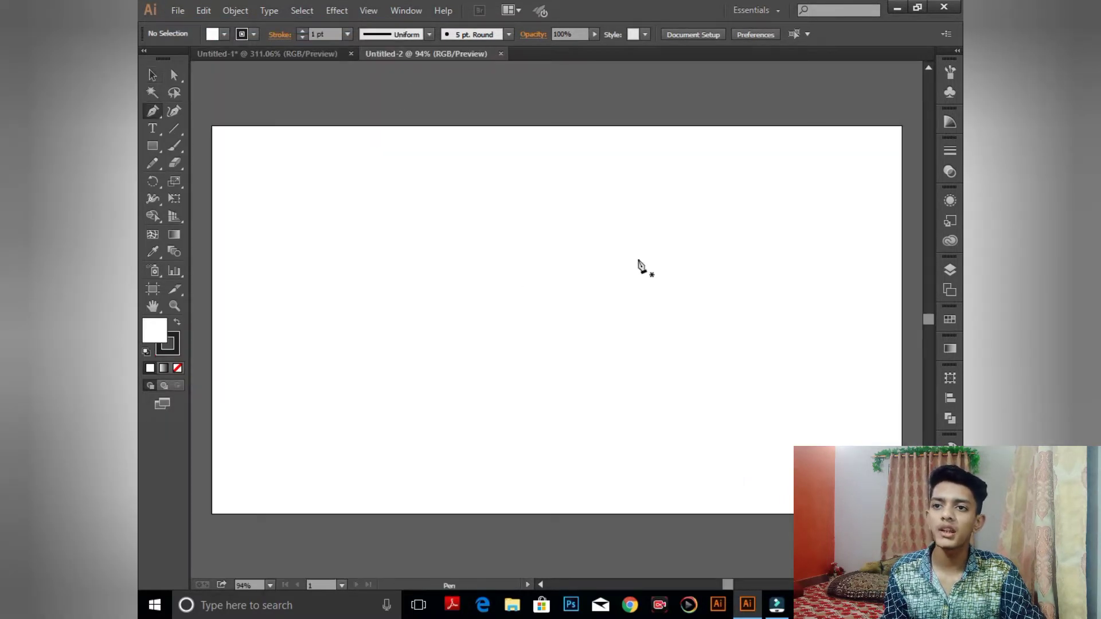
{"action": "left_click", "coordinate": [635, 244]}
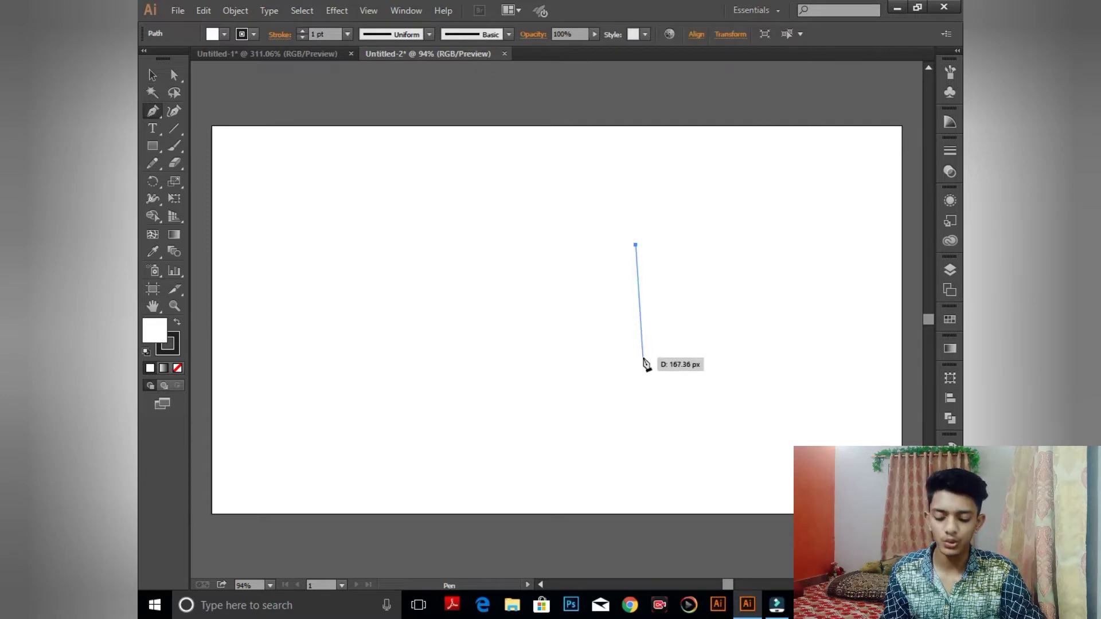
{"action": "left_click", "coordinate": [635, 327]}
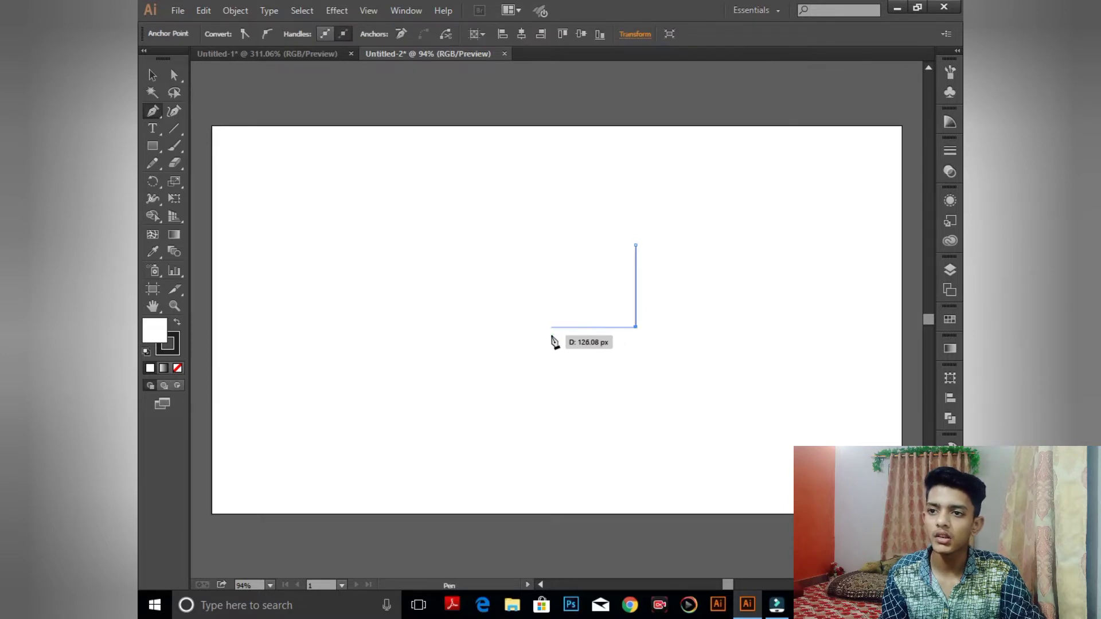
{"action": "left_click", "coordinate": [553, 327]}
{"action": "key", "text": "v"}
{"action": "left_click", "coordinate": [652, 288]}
Give the L-shaped path a 9 pt stroke weight, after trying 7 pt, and set its ends to round caps
{"action": "left_click", "coordinate": [635, 285]}
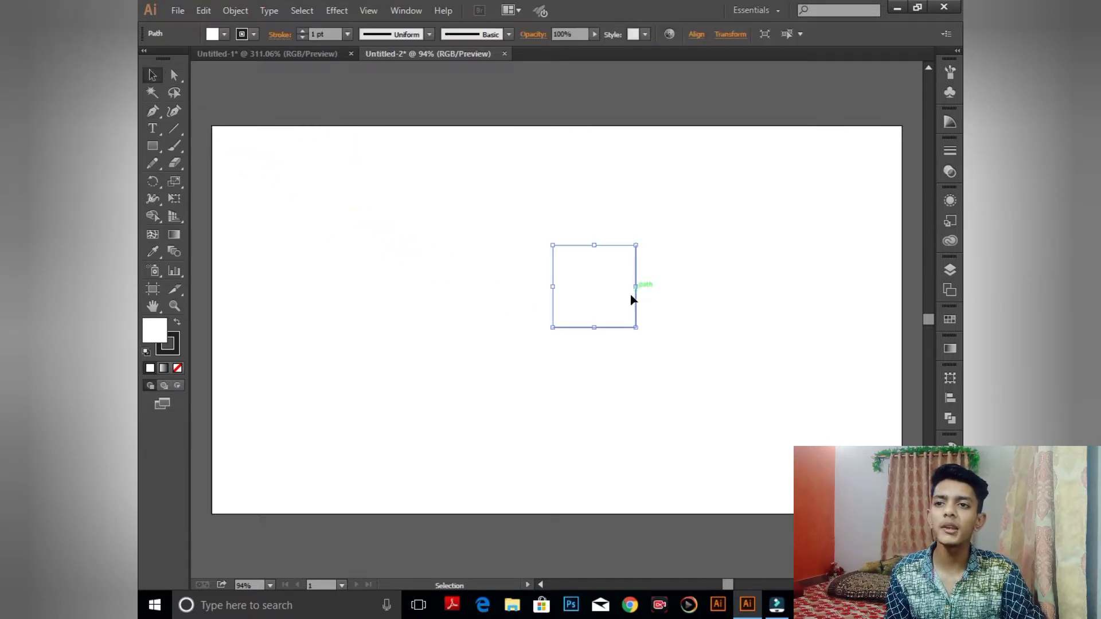
{"action": "left_click", "coordinate": [348, 34]}
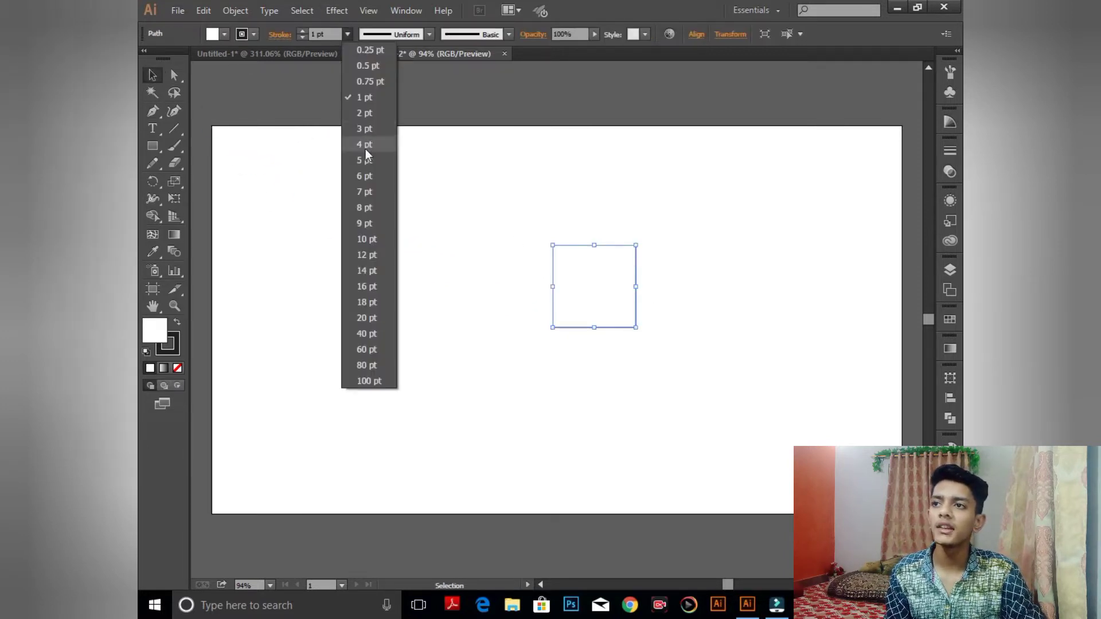
{"action": "left_click", "coordinate": [365, 191]}
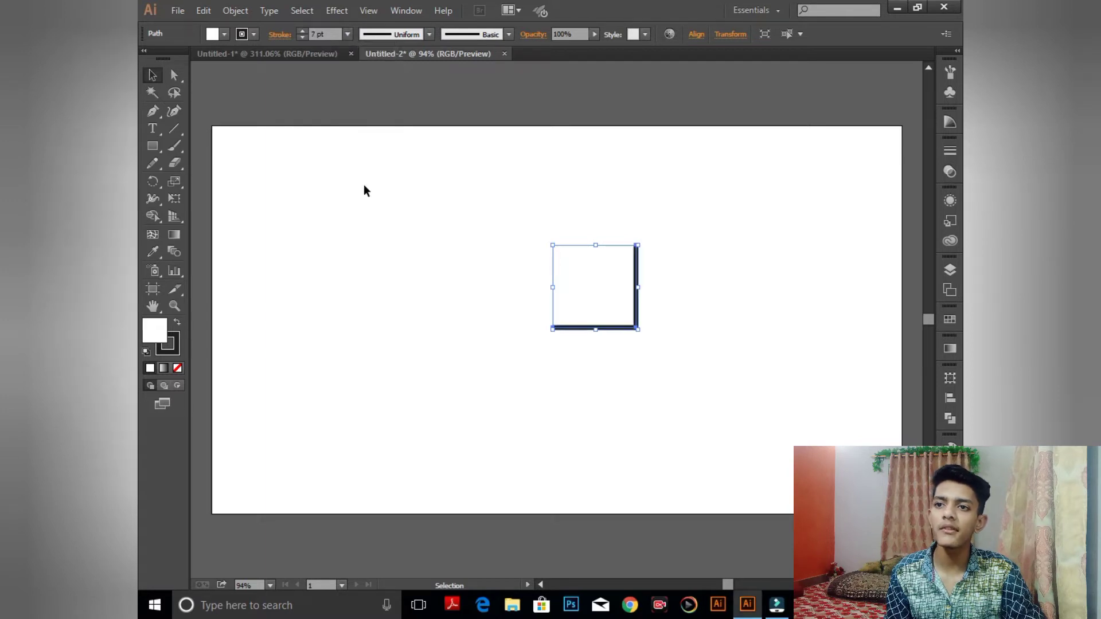
{"action": "left_click", "coordinate": [347, 34]}
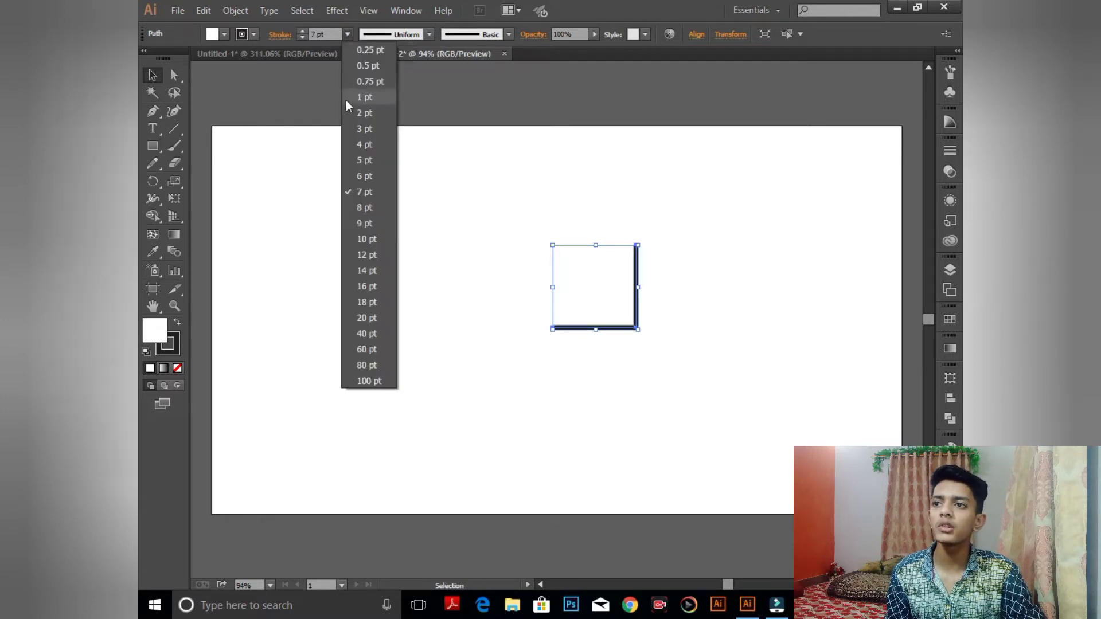
{"action": "left_click", "coordinate": [346, 222]}
{"action": "left_click", "coordinate": [281, 35]}
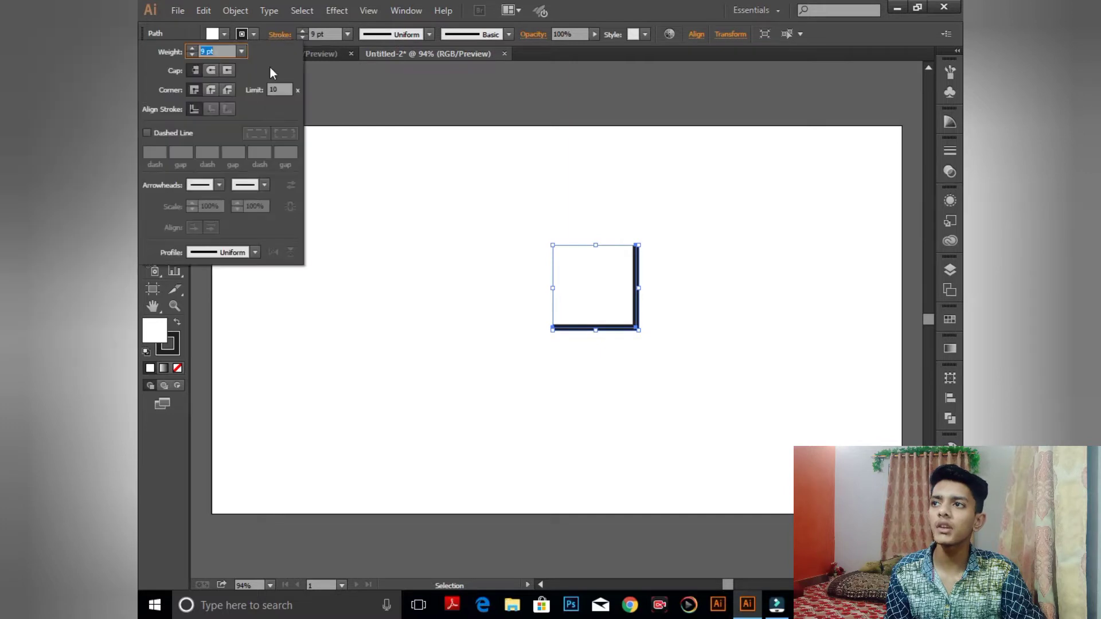
{"action": "left_click", "coordinate": [212, 70]}
{"action": "left_click", "coordinate": [660, 271]}
{"action": "key", "text": "z"}
{"action": "left_click_drag", "start_coordinate": [489, 206], "coordinate": [698, 383]}
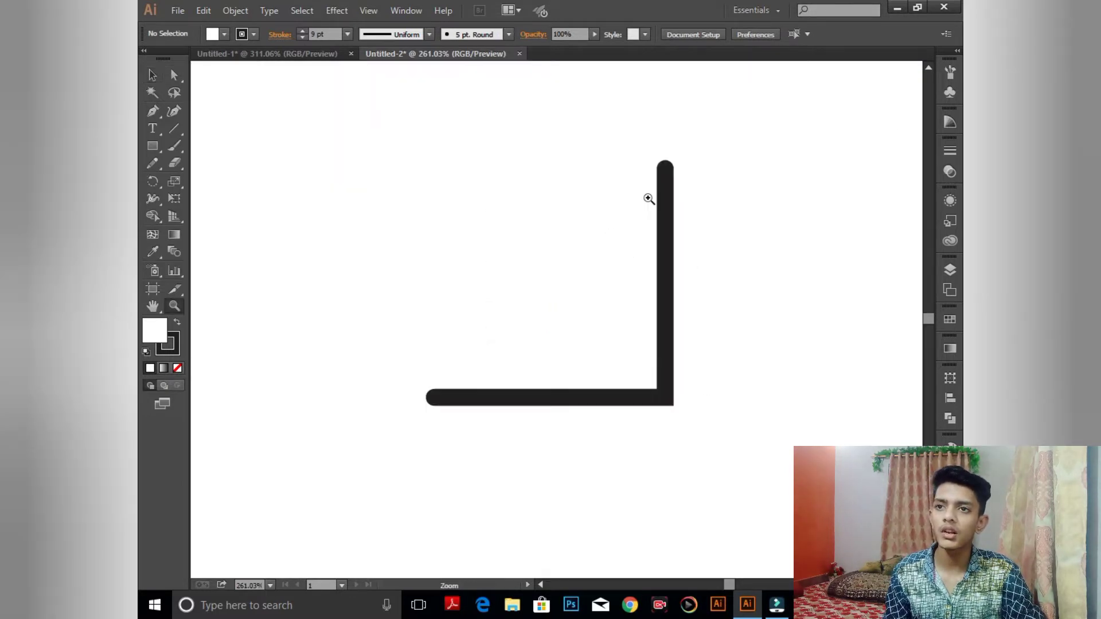
Restore the default fill and stroke colours with nothing selected, and set the fill to none
{"action": "left_click", "coordinate": [145, 352]}
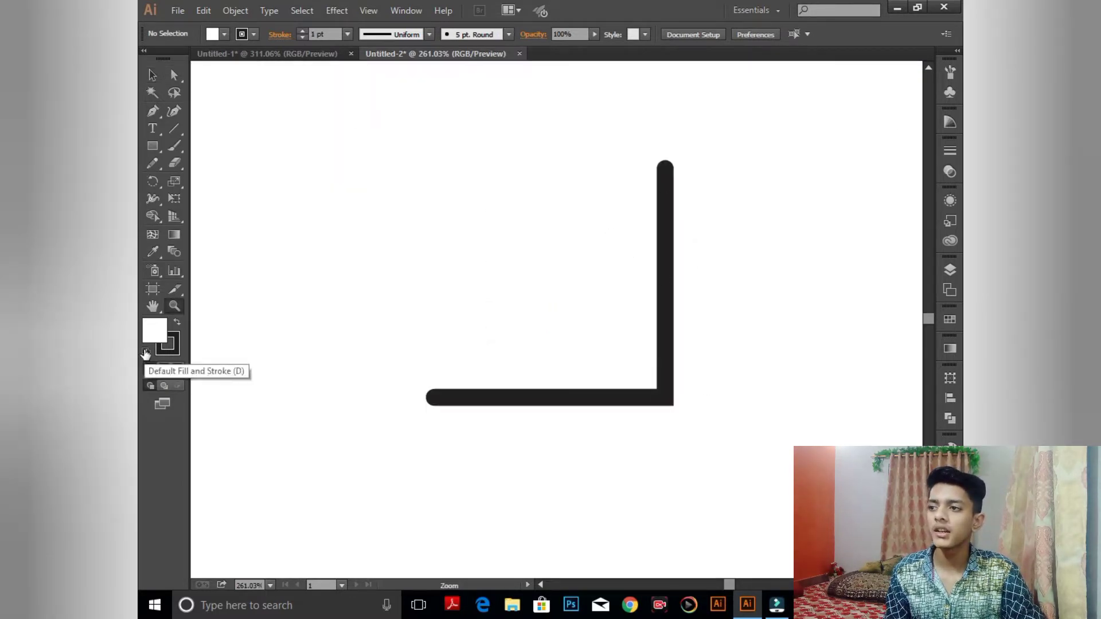
{"action": "left_click", "coordinate": [177, 369]}
{"action": "left_click", "coordinate": [172, 344]}
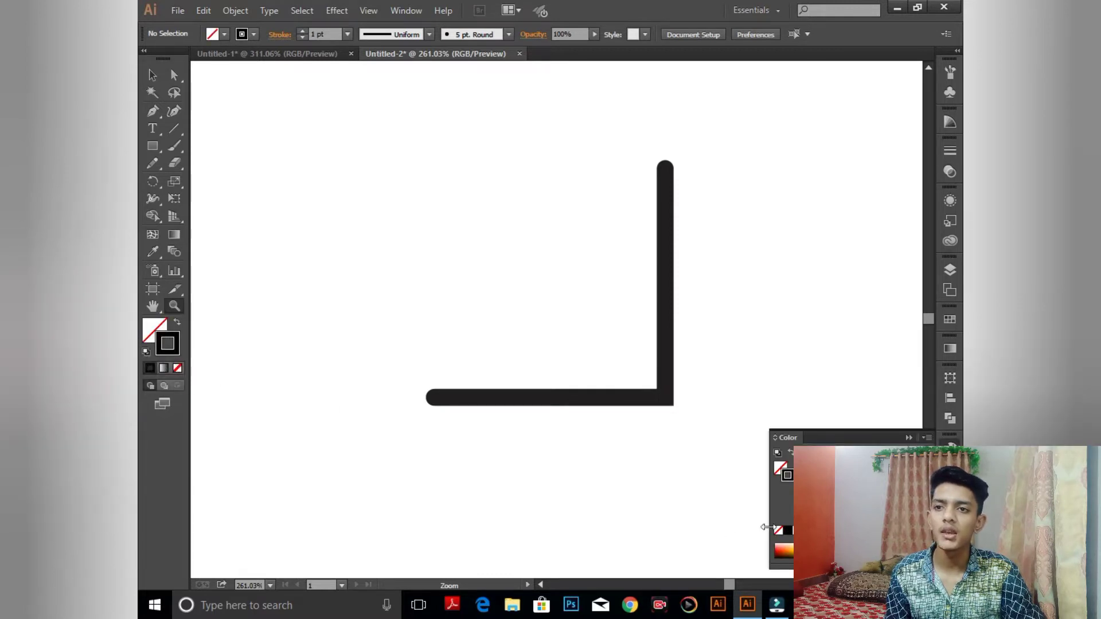
{"action": "key", "text": "space"}
Remove the fill from the L-shaped path and set its stroke colour to pure black
{"action": "key", "text": "v"}
{"action": "left_click", "coordinate": [666, 366]}
{"action": "left_click", "coordinate": [148, 339]}
{"action": "left_click", "coordinate": [178, 367]}
{"action": "left_click", "coordinate": [177, 351]}
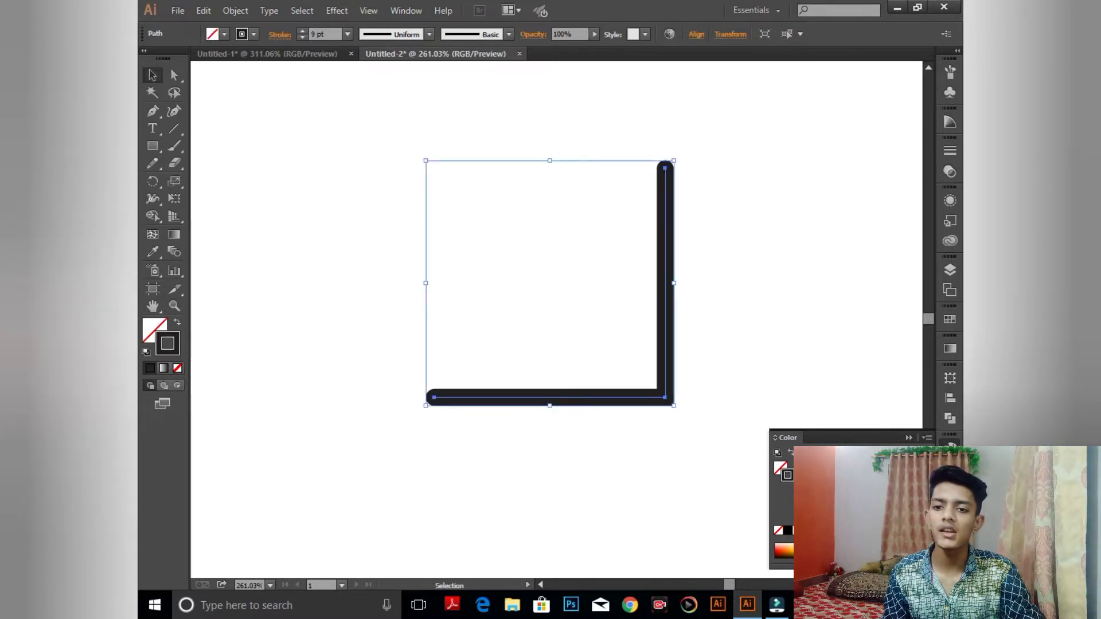
{"action": "left_click", "coordinate": [788, 530]}
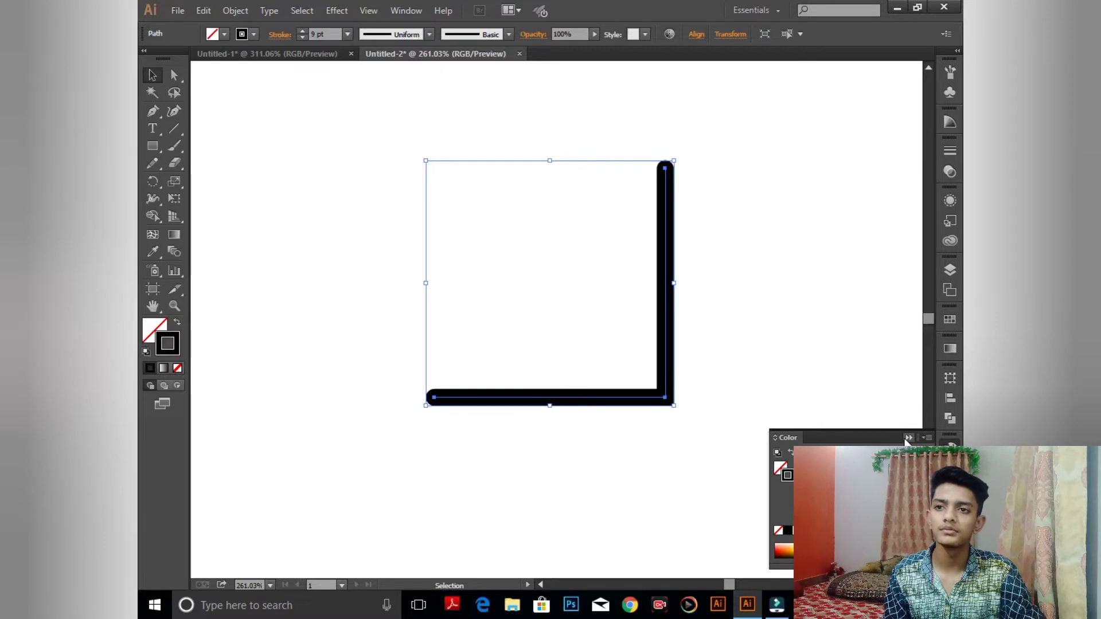
{"action": "left_click", "coordinate": [907, 439]}
Increase the L-shaped path's stroke weight to 14 pt
{"action": "scroll", "coordinate": [797, 389], "scroll_direction": "up", "scroll_amount": 1}
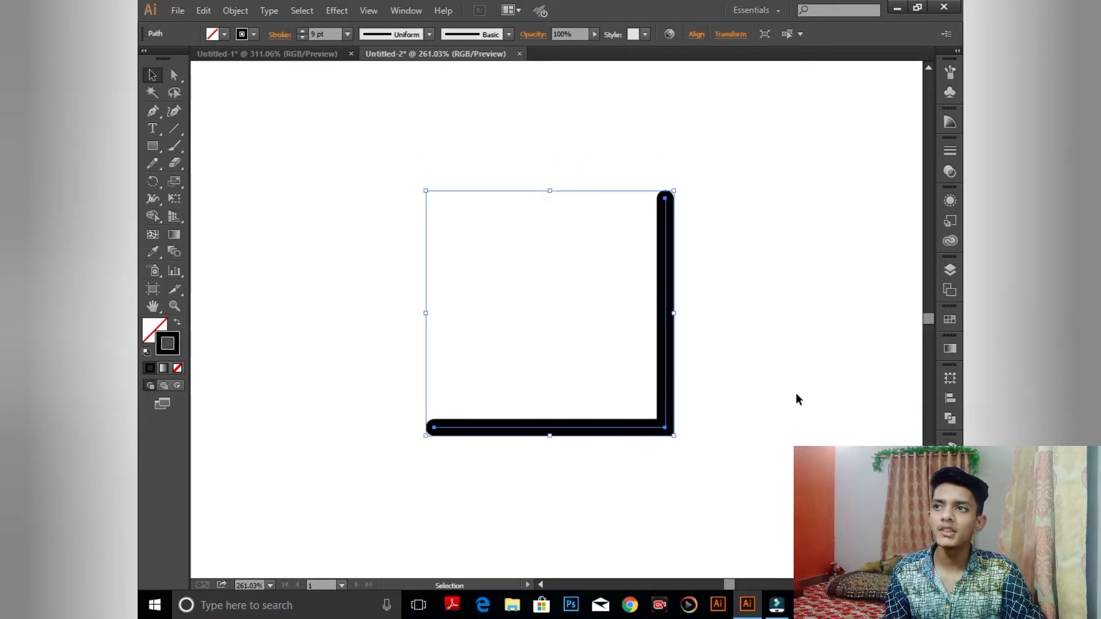
{"action": "left_click", "coordinate": [348, 35]}
{"action": "left_click", "coordinate": [360, 270]}
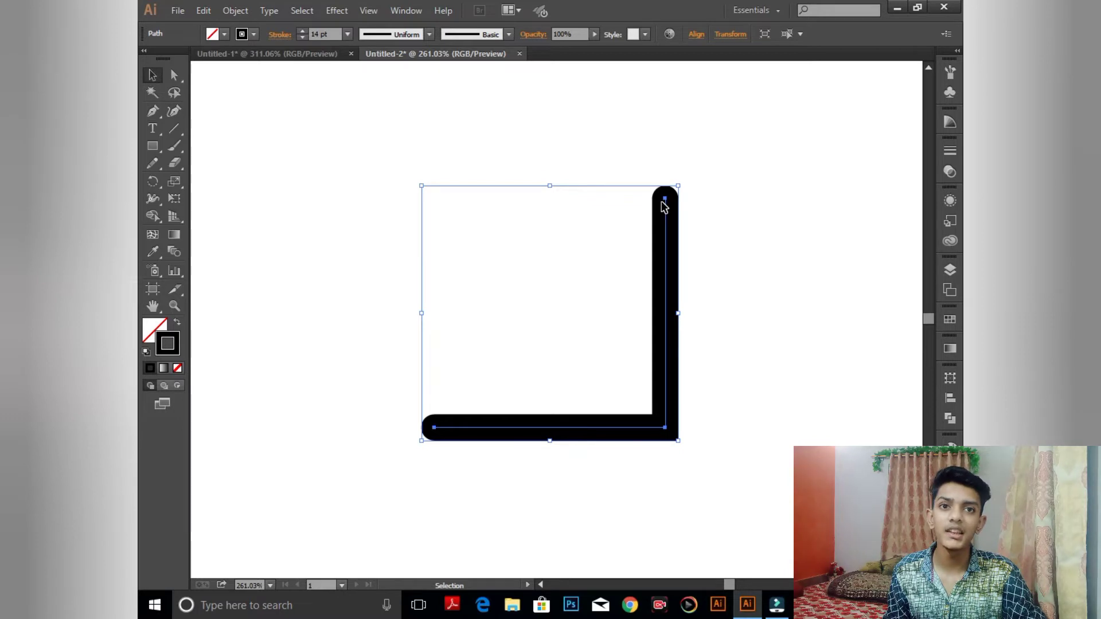
Duplicate the L-shaped path in place and rotate the copy 135° so its corner points upward like a roof
{"action": "key", "text": "ctrl+c"}
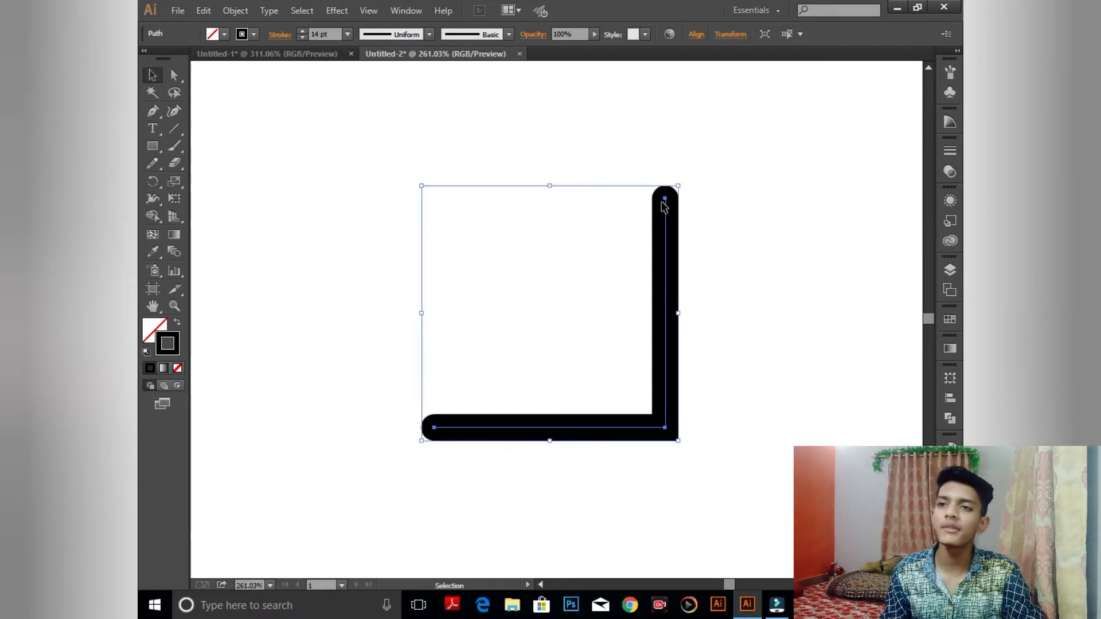
{"action": "left_click", "coordinate": [207, 11]}
{"action": "left_click", "coordinate": [485, 92]}
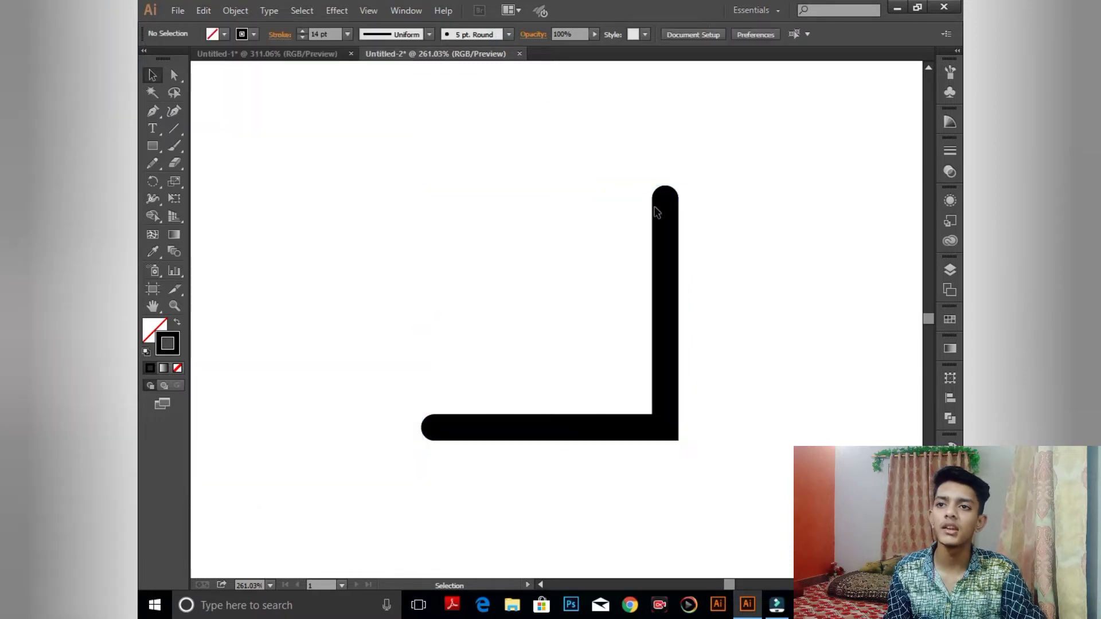
{"action": "left_click", "coordinate": [665, 232]}
{"action": "left_click_drag", "start_coordinate": [686, 446], "coordinate": [589, 169]}
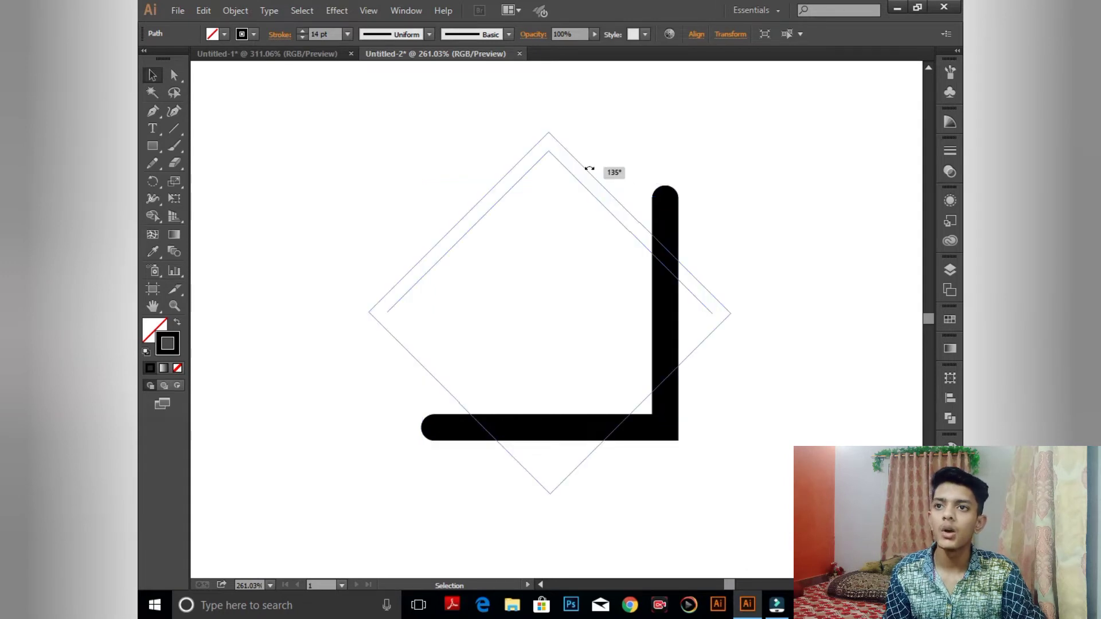
{"action": "left_click_drag", "start_coordinate": [590, 168], "coordinate": [590, 169]}
Position the roof path above the L-shaped path so its right slope crosses the vertical line like a chimney
{"action": "key", "text": "Right"}
{"action": "key", "text": "Right"}
{"action": "key", "text": "Right"}
{"action": "key", "text": "Right"}
{"action": "key", "text": "Right"}
{"action": "key", "text": "Right"}
{"action": "key", "text": "Right"}
{"action": "key", "text": "Right"}
{"action": "key", "text": "Right"}
{"action": "key", "text": "Right"}
{"action": "key", "text": "Right"}
{"action": "key", "text": "Right"}
{"action": "key", "text": "Right"}
{"action": "key", "text": "Right"}
{"action": "key", "text": "Right"}
{"action": "key", "text": "Right"}
{"action": "key", "text": "Right"}
{"action": "key", "text": "Right"}
{"action": "key", "text": "Right"}
{"action": "key", "text": "Right"}
{"action": "key", "text": "Right"}
{"action": "key", "text": "Right"}
{"action": "key", "text": "Right"}
{"action": "key", "text": "Right"}
{"action": "key", "text": "Right"}
{"action": "key", "text": "Right"}
{"action": "key", "text": "Right"}
{"action": "key", "text": "Down"}
{"action": "key", "text": "Down"}
{"action": "key", "text": "Down"}
{"action": "key", "text": "Down"}
{"action": "key", "text": "Down"}
{"action": "key", "text": "Left"}
{"action": "key", "text": "Left"}
{"action": "key", "text": "Left"}
{"action": "key", "text": "Left"}
{"action": "key", "text": "Left"}
{"action": "key", "text": "Left"}
{"action": "key", "text": "Left"}
{"action": "key", "text": "Left"}
{"action": "key", "text": "Left"}
{"action": "key", "text": "Left"}
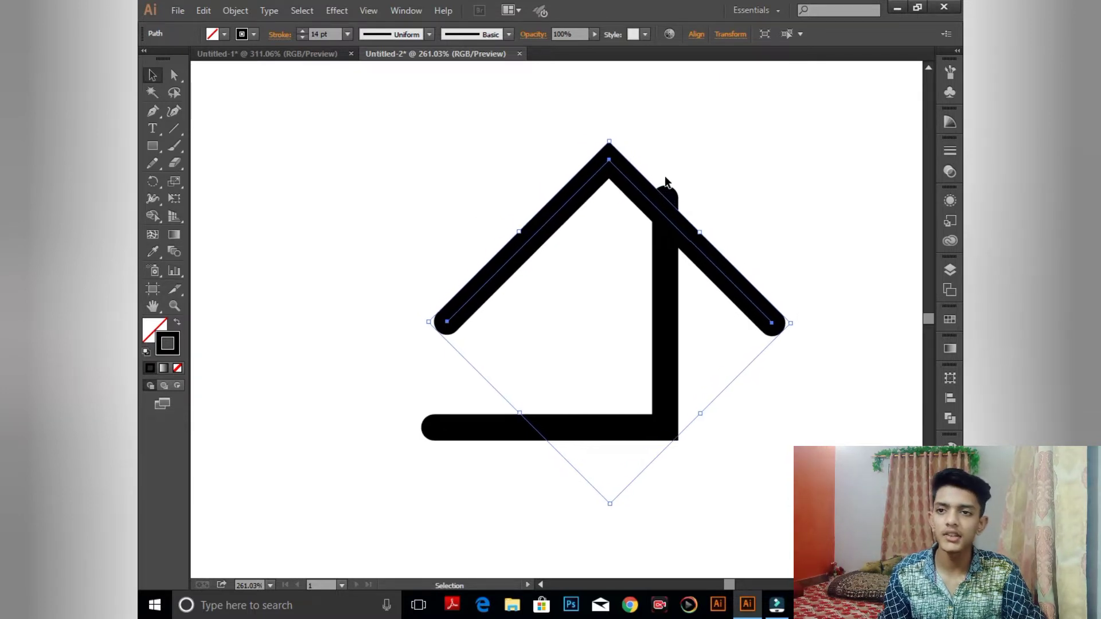
{"action": "key", "text": "Left"}
{"action": "key", "text": "Left"}
{"action": "key", "text": "Left"}
{"action": "key", "text": "Left"}
{"action": "key", "text": "Left"}
{"action": "key", "text": "Left"}
{"action": "key", "text": "Left"}
{"action": "key", "text": "Left"}
{"action": "key", "text": "Left"}
{"action": "key", "text": "Left"}
{"action": "key", "text": "Left"}
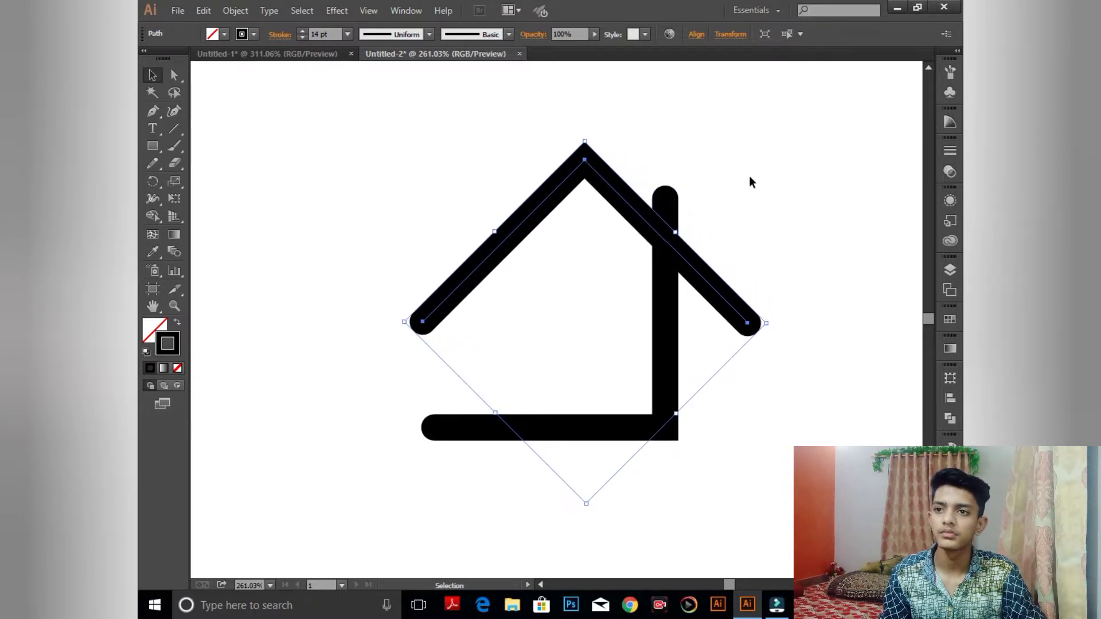
{"action": "key", "text": "Left"}
{"action": "key", "text": "Left"}
{"action": "key", "text": "Left"}
{"action": "key", "text": "Left"}
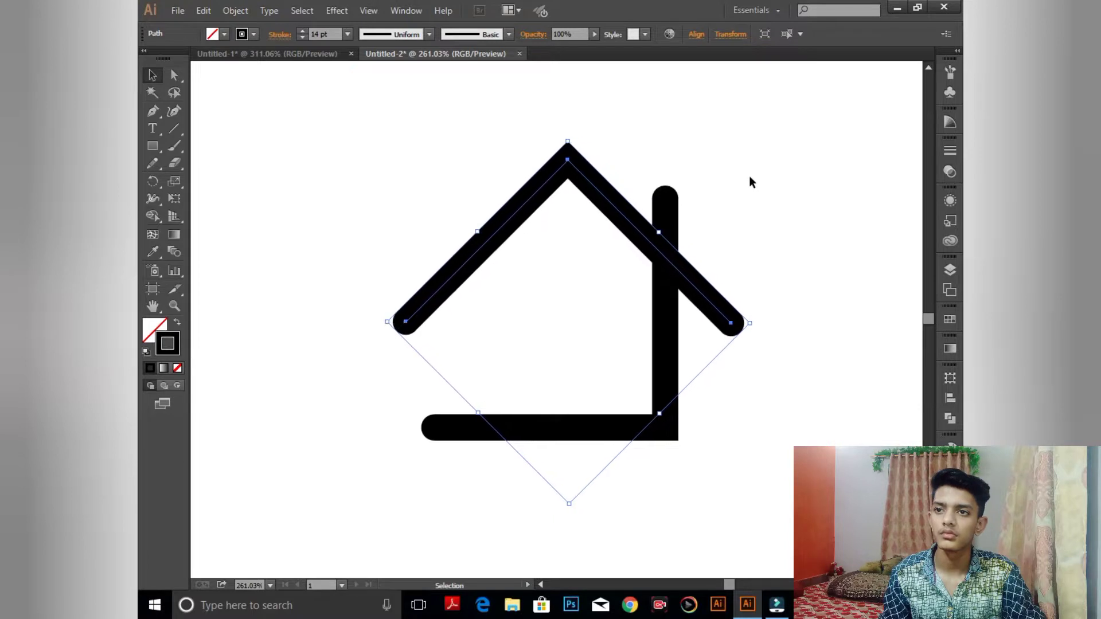
{"action": "key", "text": "Up"}
{"action": "key", "text": "Up"}
{"action": "key", "text": "Up"}
{"action": "key", "text": "Up"}
{"action": "key", "text": "Up"}
{"action": "key", "text": "Up"}
{"action": "key", "text": "Up"}
{"action": "key", "text": "Up"}
{"action": "key", "text": "Up"}
{"action": "key", "text": "Up"}
{"action": "key", "text": "Up"}
{"action": "key", "text": "Up"}
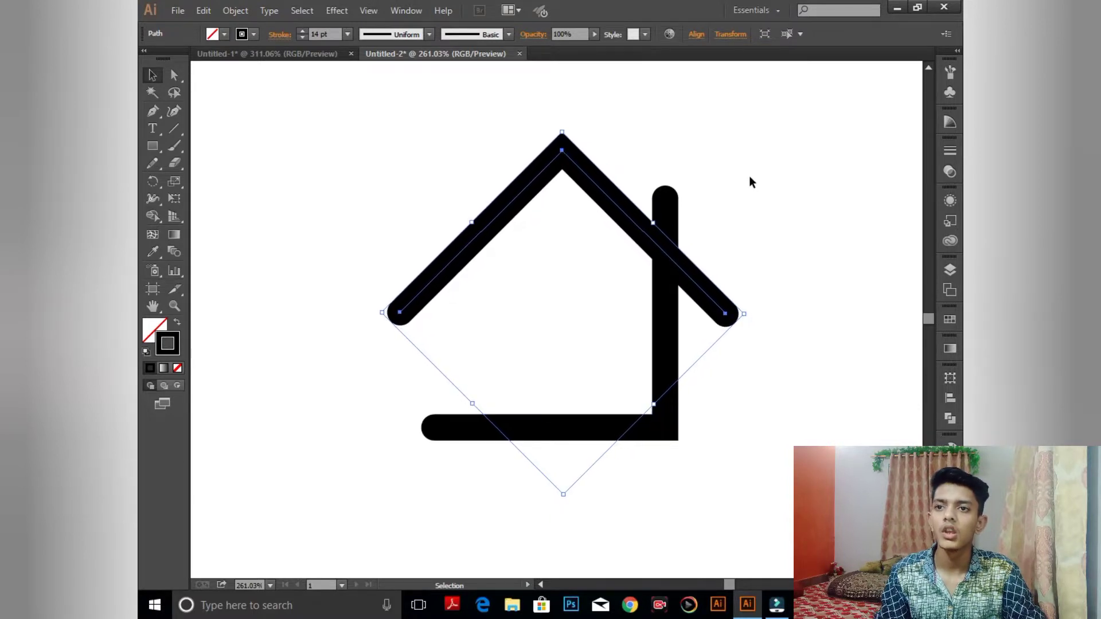
{"action": "key", "text": "Left"}
{"action": "key", "text": "Left"}
{"action": "key", "text": "Left"}
{"action": "key", "text": "Left"}
{"action": "left_click", "coordinate": [749, 177]}
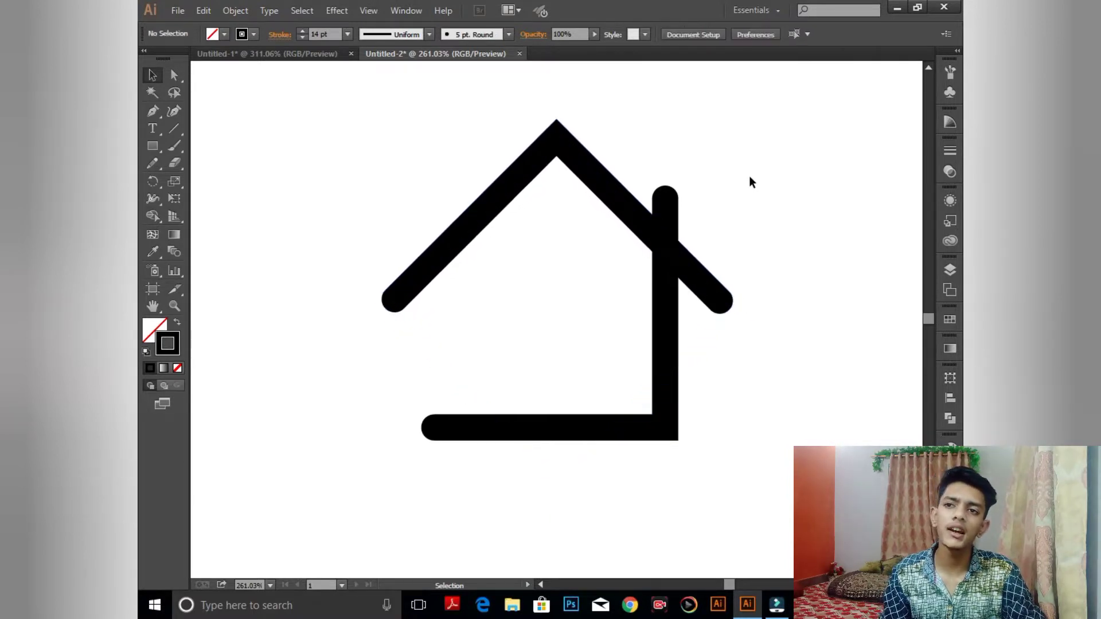
{"action": "left_click", "coordinate": [612, 195]}
{"action": "key", "text": "Left"}
{"action": "key", "text": "Left"}
{"action": "key", "text": "Left"}
{"action": "left_click", "coordinate": [732, 163]}
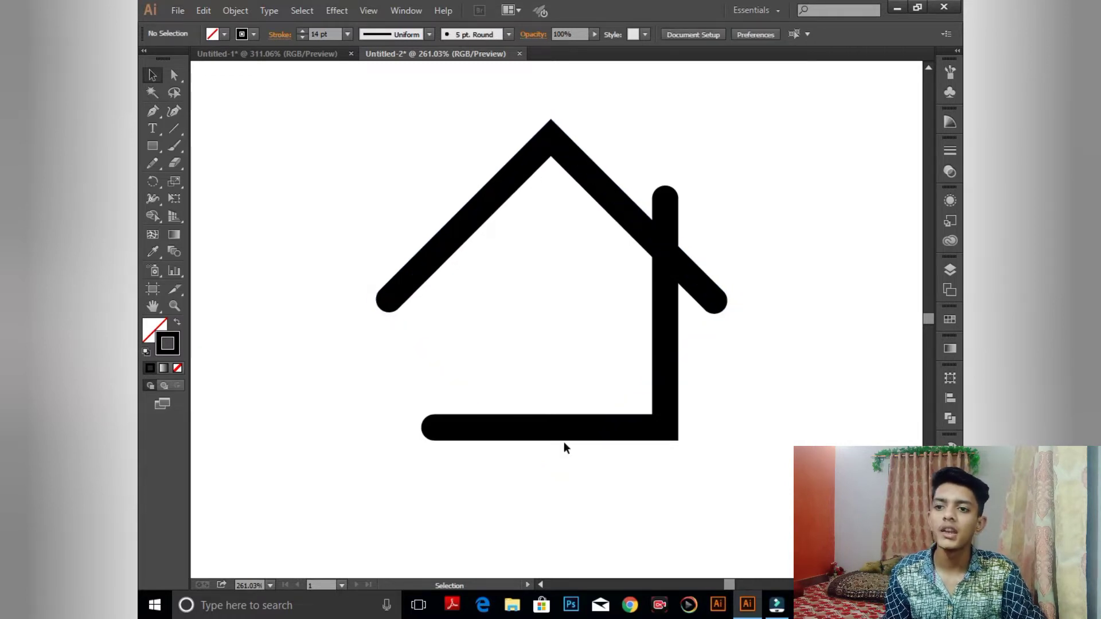
Round the peak of the roof path and the corner of the L-shaped path together
{"action": "left_click", "coordinate": [175, 74]}
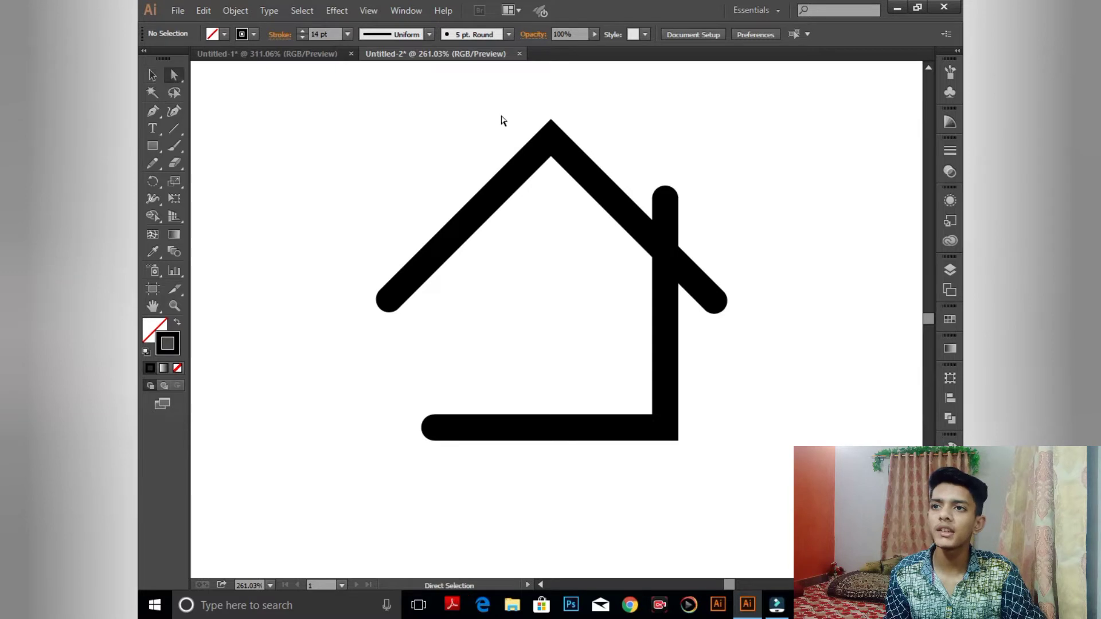
{"action": "left_click", "coordinate": [550, 139]}
{"action": "left_click", "coordinate": [665, 427], "text": "shift"}
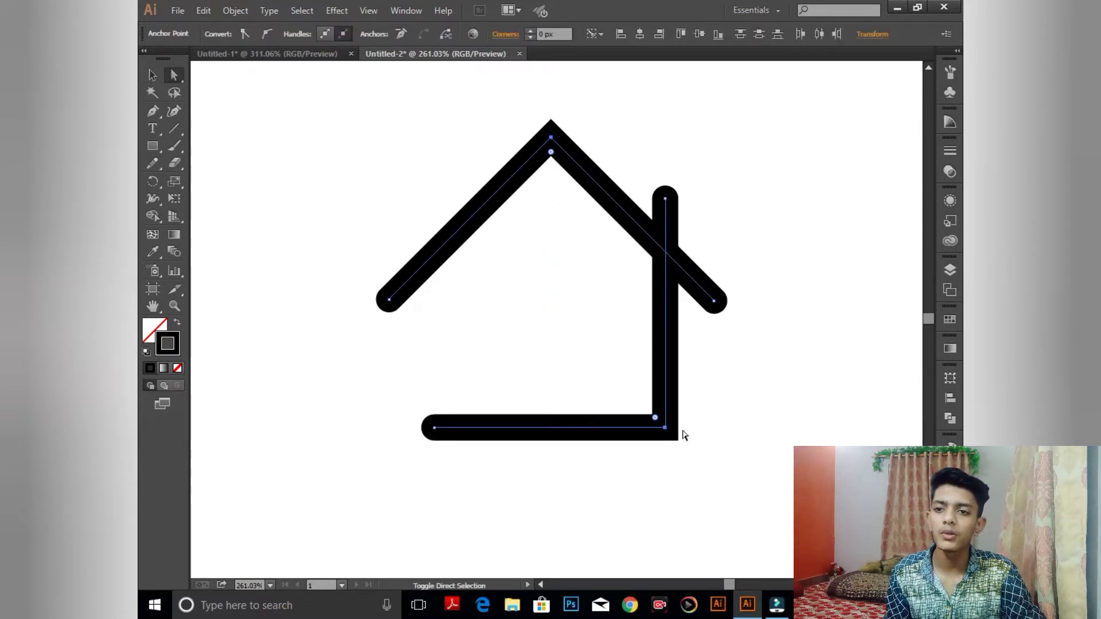
{"action": "left_click_drag", "start_coordinate": [551, 154], "coordinate": [551, 159]}
{"action": "left_click", "coordinate": [644, 118]}
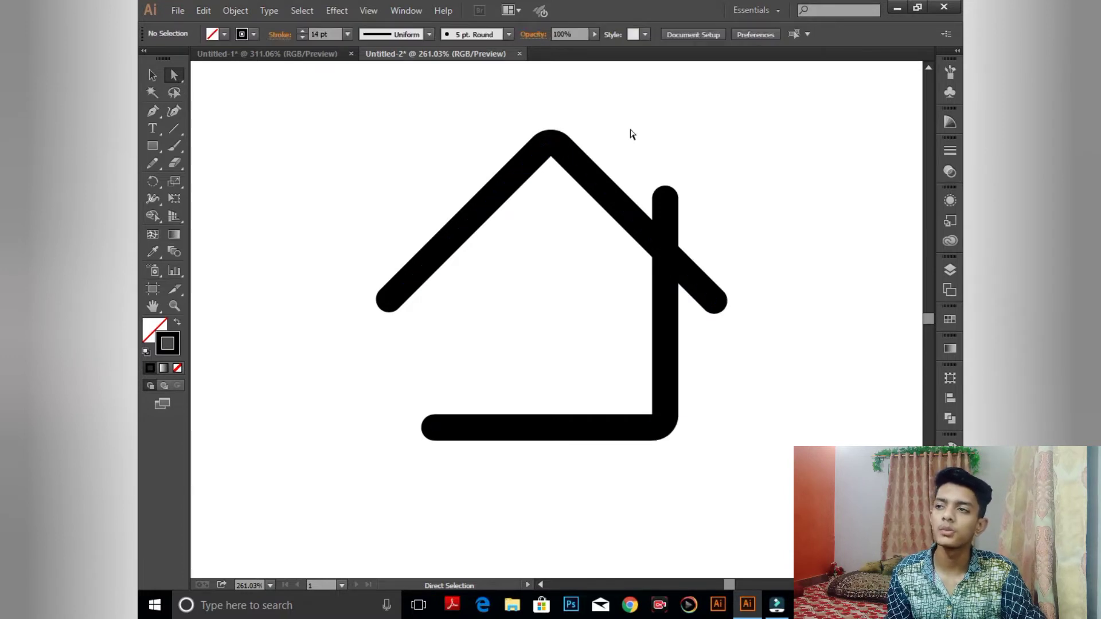
{"action": "left_click", "coordinate": [159, 80]}
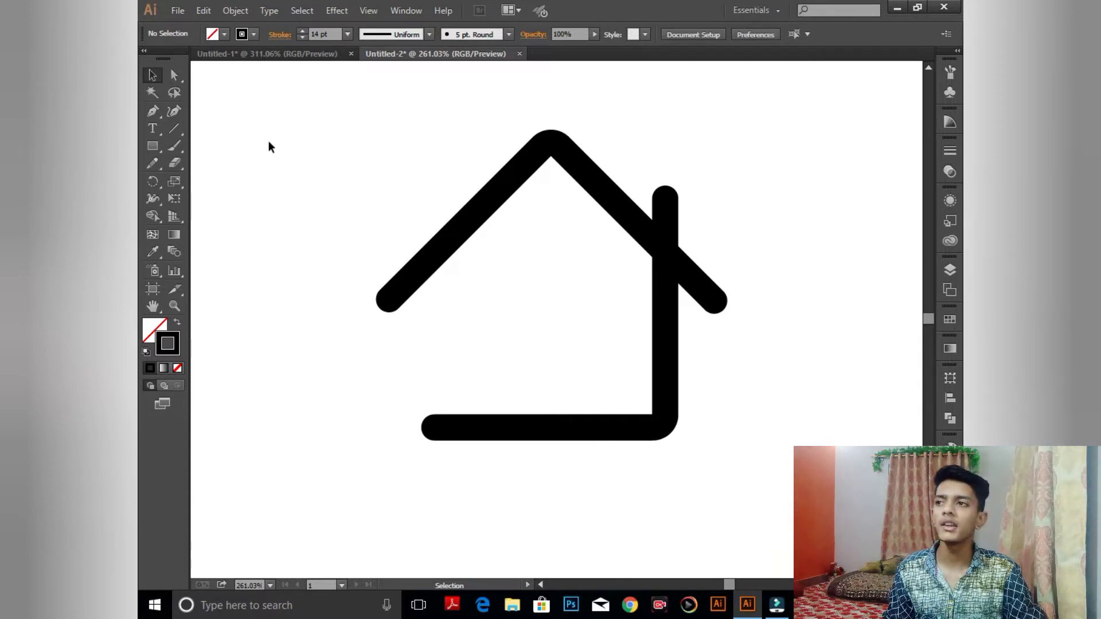
Draw a circle inside the house outline and set its stroke colour to AF526D
{"action": "left_click_drag", "start_coordinate": [153, 145], "coordinate": [213, 180]}
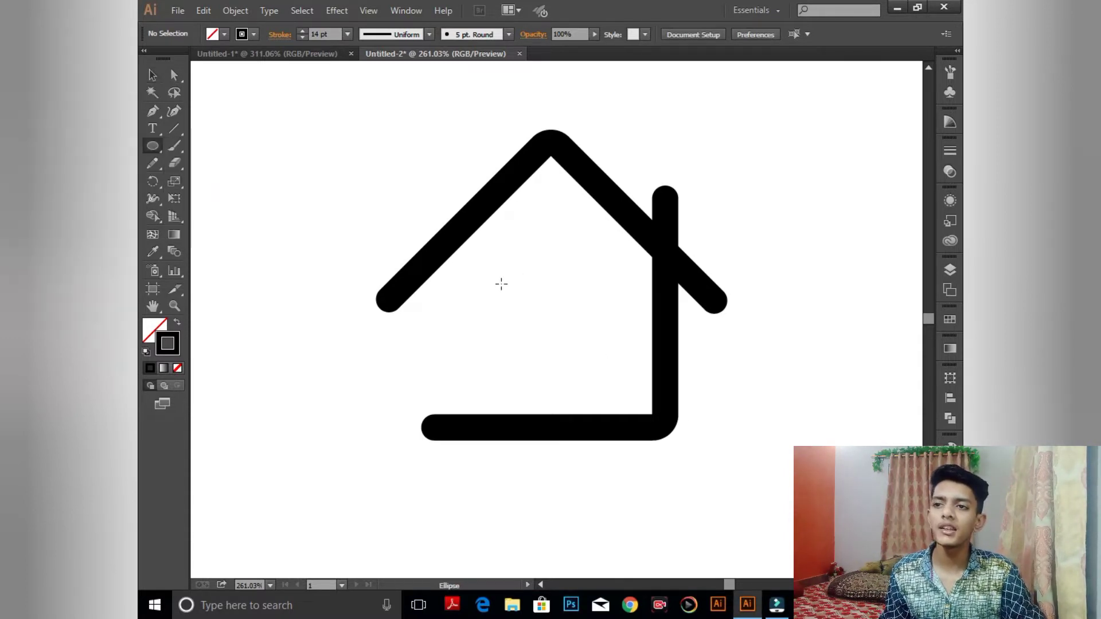
{"action": "left_click_drag", "start_coordinate": [511, 282], "coordinate": [623, 383]}
{"action": "left_click", "coordinate": [150, 76]}
{"action": "double_click", "coordinate": [168, 344]}
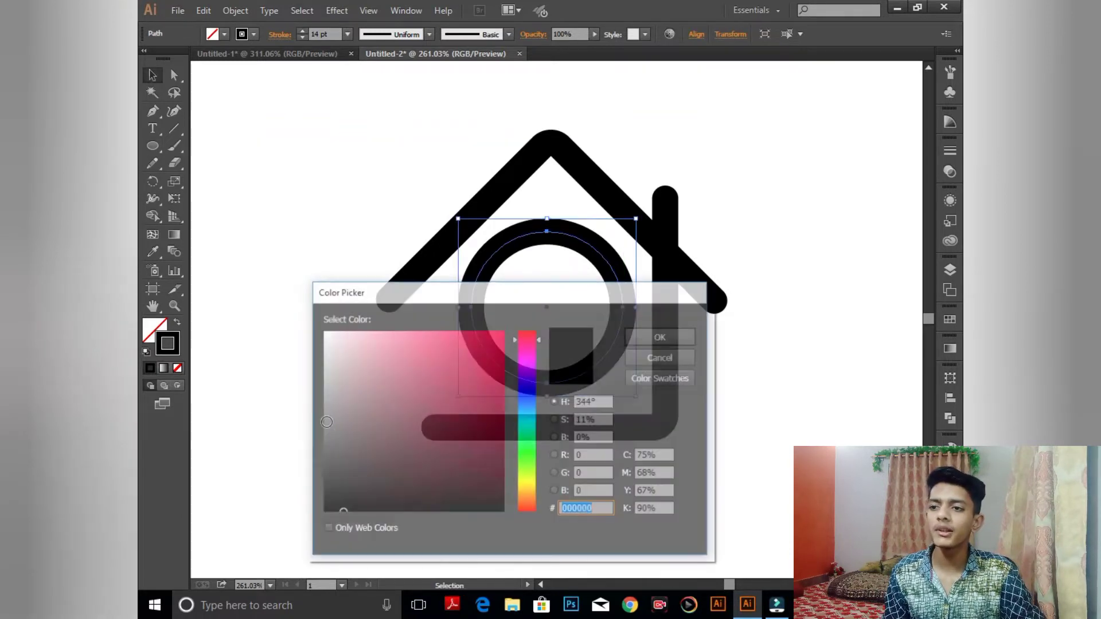
{"action": "mouse_move", "coordinate": [363, 369]}
{"action": "left_mouse_down"}
{"action": "mouse_move", "coordinate": [411, 362]}
{"action": "mouse_move", "coordinate": [412, 387]}
{"action": "left_mouse_up"}
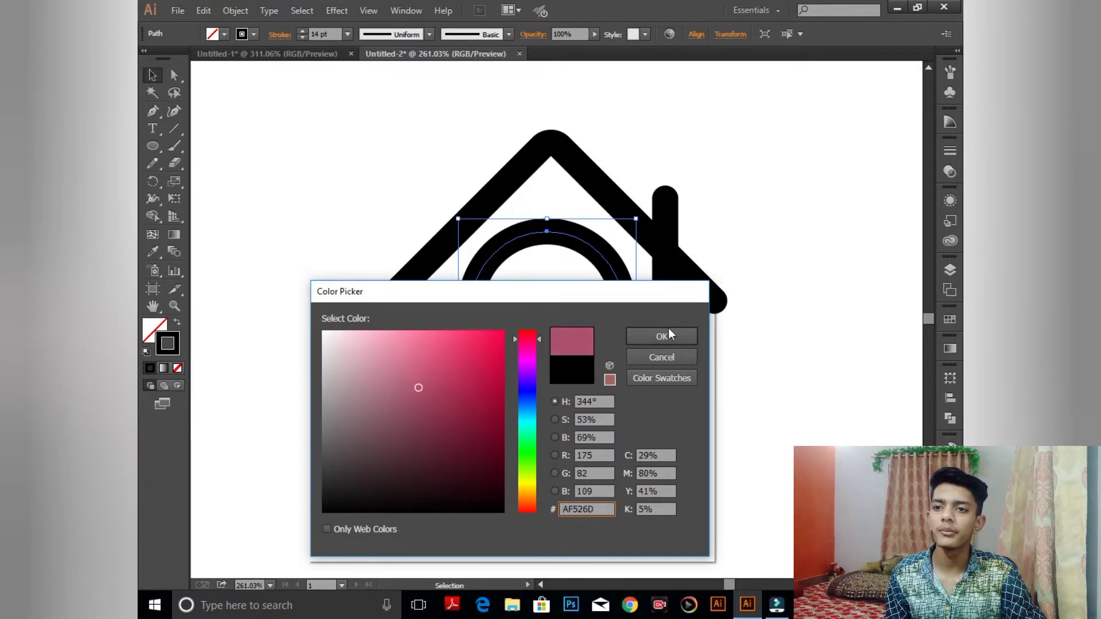
{"action": "left_click", "coordinate": [662, 336]}
Make a smaller concentric copy of the pink ring and swap its fill and stroke to form a solid dot
{"action": "key", "text": "a"}
{"action": "key", "text": "v"}
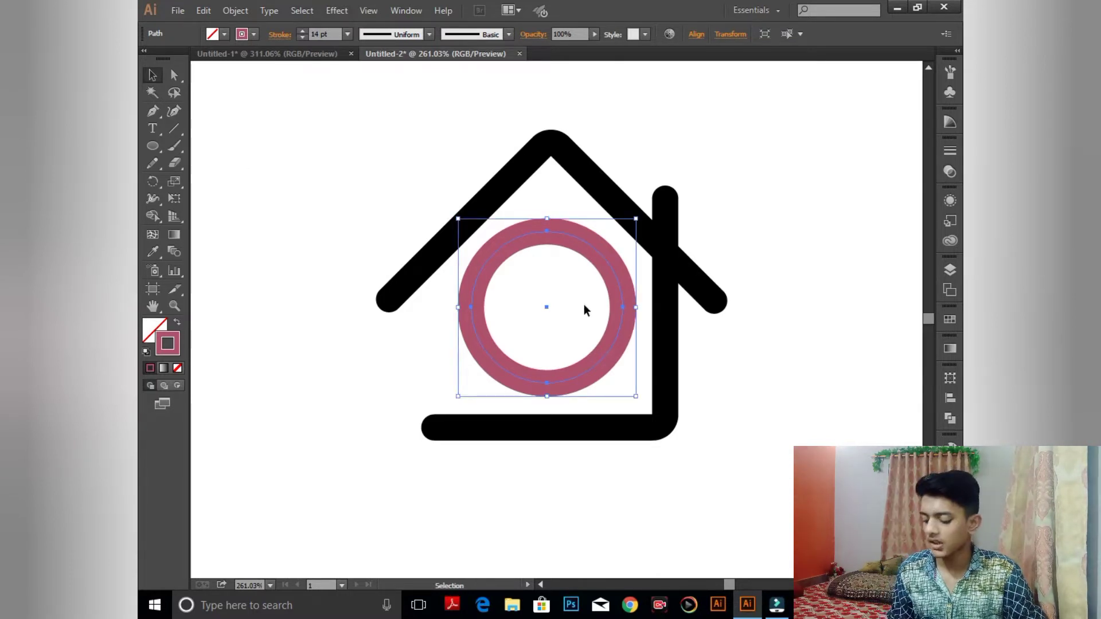
{"action": "left_click_drag", "start_coordinate": [636, 395], "coordinate": [585, 345]}
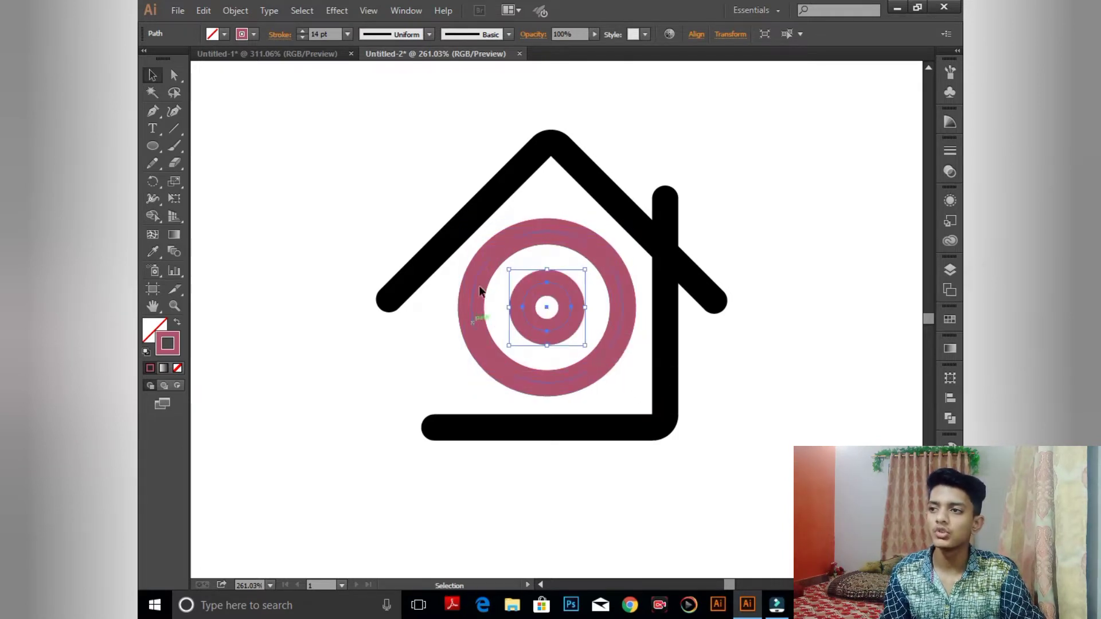
{"action": "left_click", "coordinate": [177, 322]}
Move the solid pink dot up and to the right inside the ring's opening
{"action": "key", "text": "Right"}
{"action": "key", "text": "Right"}
{"action": "key", "text": "Right"}
{"action": "key", "text": "Right"}
{"action": "key", "text": "Right"}
{"action": "key", "text": "Right"}
{"action": "key", "text": "Right"}
{"action": "key", "text": "Right"}
{"action": "key", "text": "Right"}
{"action": "key", "text": "Right"}
{"action": "key", "text": "Right"}
{"action": "key", "text": "Up"}
{"action": "key", "text": "Up"}
{"action": "key", "text": "Up"}
{"action": "key", "text": "Up"}
{"action": "key", "text": "Up"}
{"action": "key", "text": "Up"}
{"action": "key", "text": "Up"}
{"action": "key", "text": "Right"}
{"action": "key", "text": "Right"}
{"action": "key", "text": "Right"}
{"action": "key", "text": "Up"}
{"action": "key", "text": "Up"}
{"action": "key", "text": "Up"}
{"action": "key", "text": "Up"}
{"action": "key", "text": "Up"}
{"action": "key", "text": "Up"}
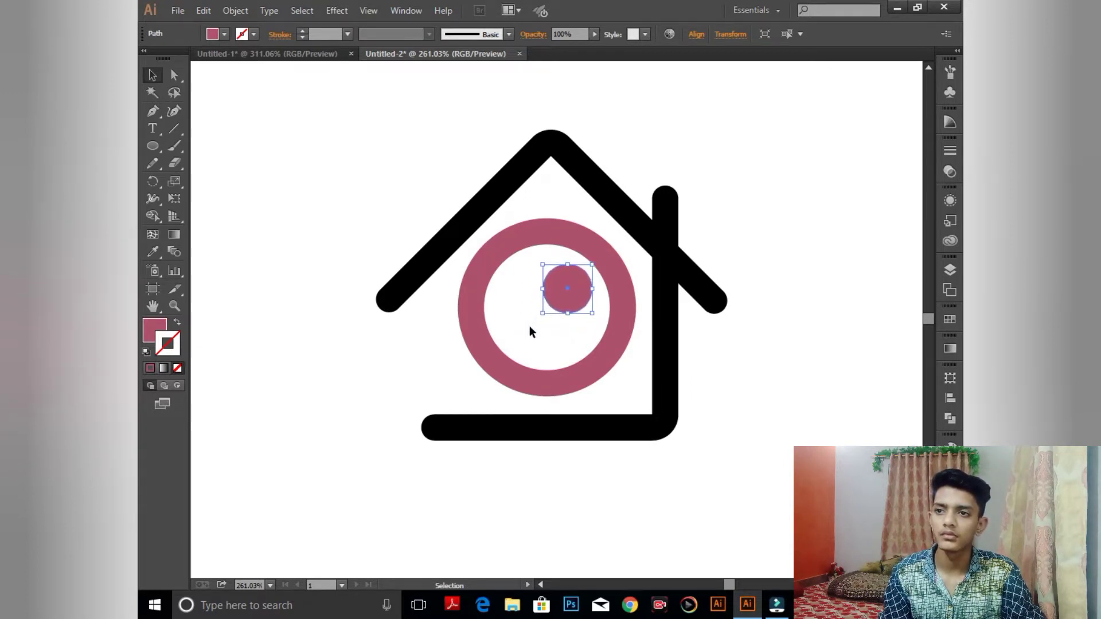
{"action": "left_click", "coordinate": [748, 187]}
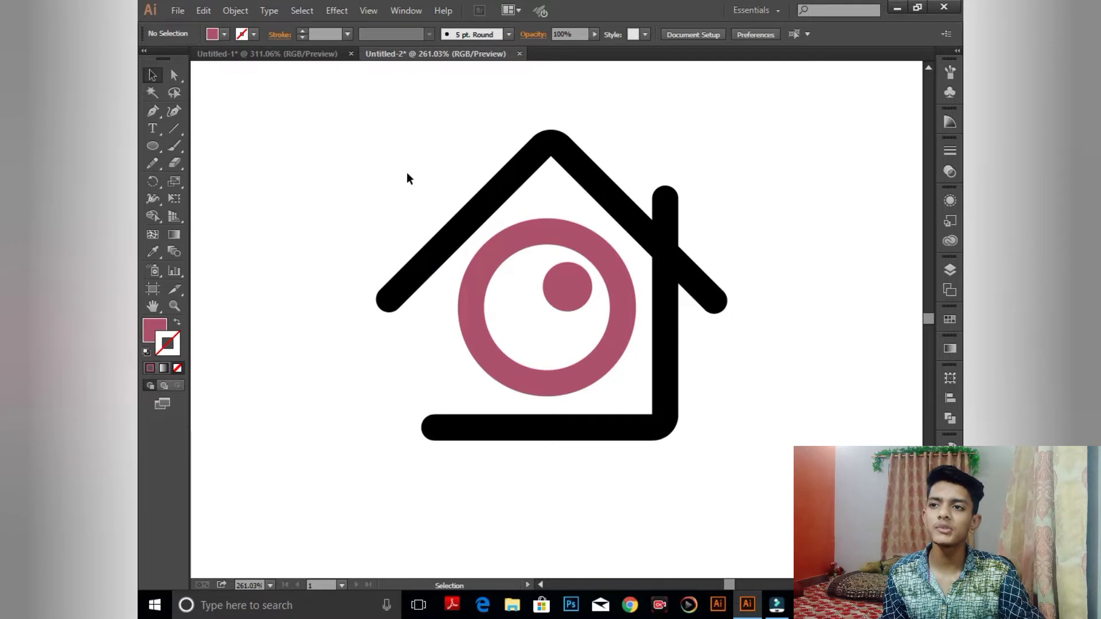
Shift the roof path slightly left to centre its peak over the pink ring
{"action": "left_click_drag", "start_coordinate": [407, 178], "coordinate": [720, 326]}
{"action": "left_click", "coordinate": [911, 130]}
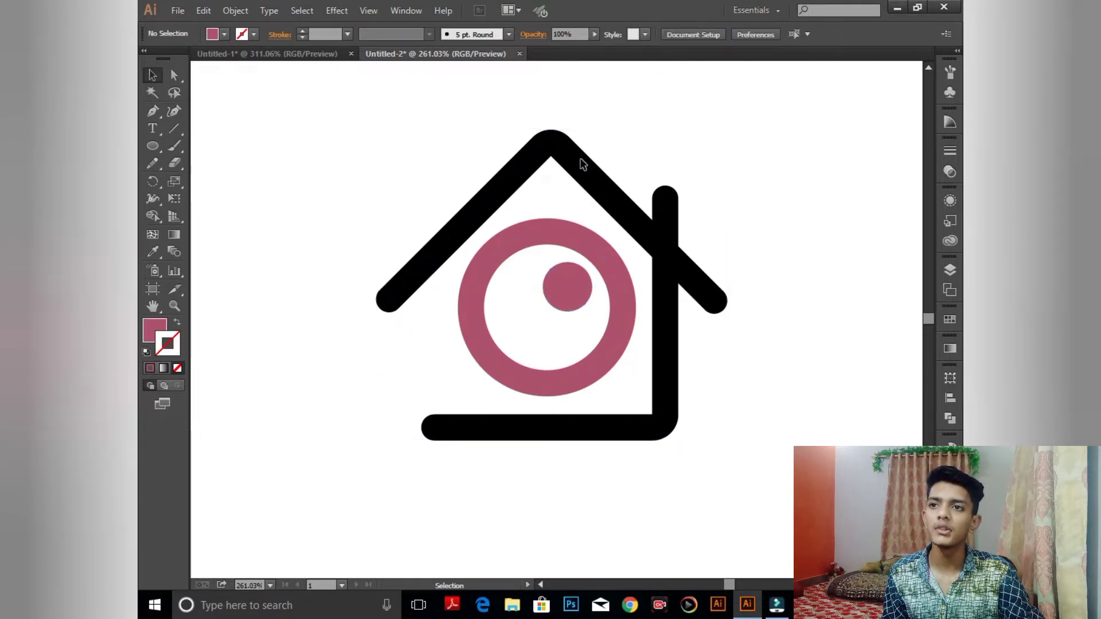
{"action": "left_click", "coordinate": [580, 163]}
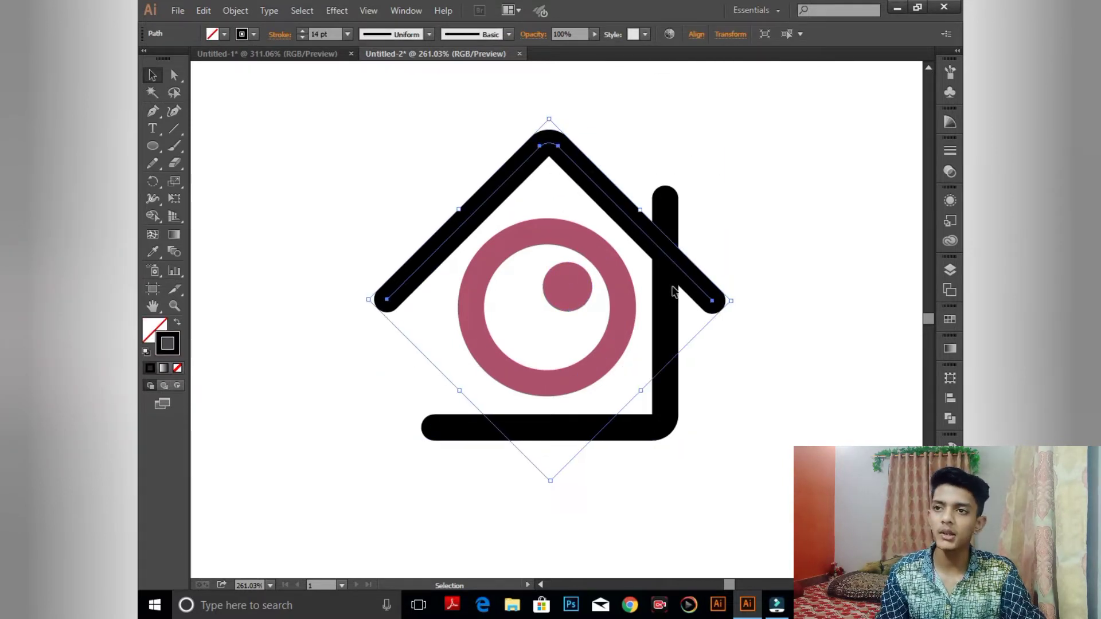
{"action": "left_click", "coordinate": [736, 227]}
{"action": "left_click_drag", "start_coordinate": [263, 106], "coordinate": [802, 493]}
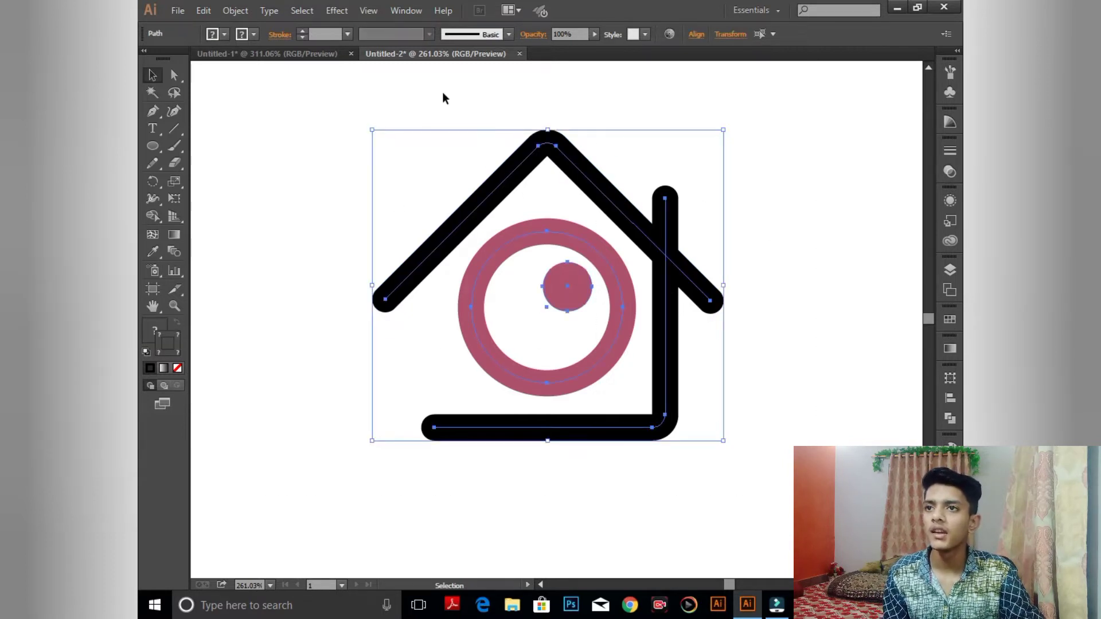
{"action": "left_click", "coordinate": [610, 67]}
Give the roof path and the L-shaped path no fill and a white stroke
{"action": "left_click", "coordinate": [667, 331]}
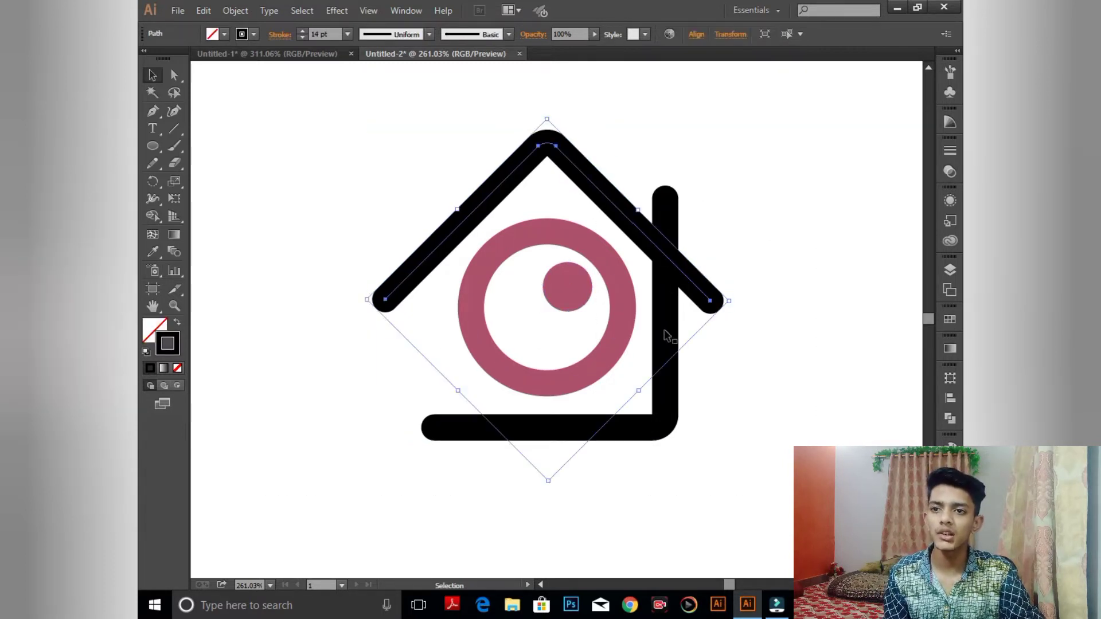
{"action": "left_click", "coordinate": [668, 329], "text": "shift"}
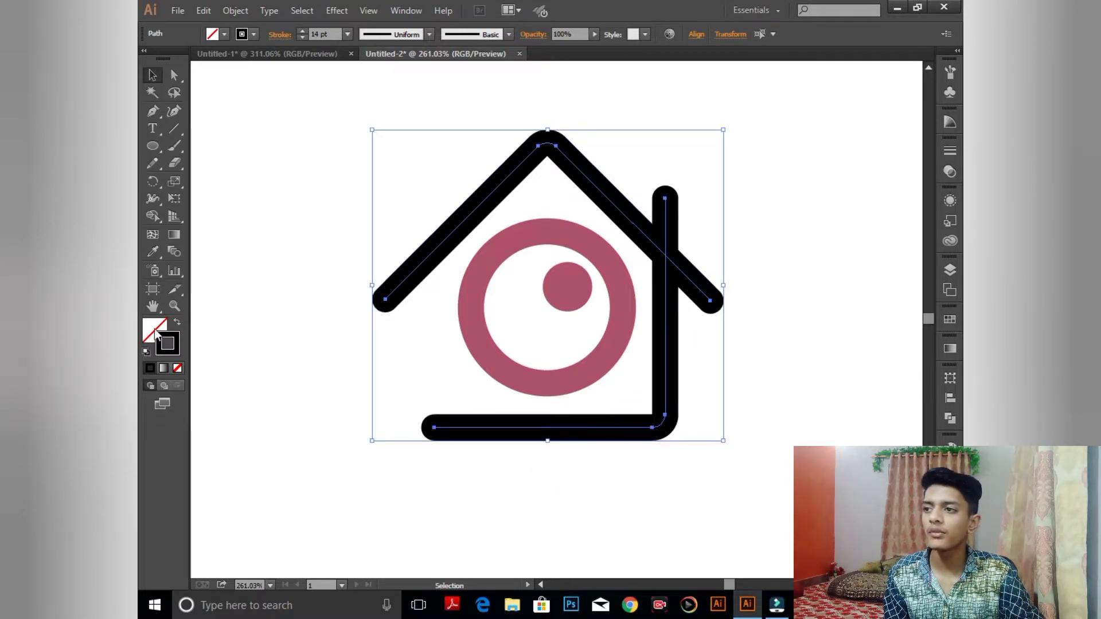
{"action": "left_click", "coordinate": [146, 352]}
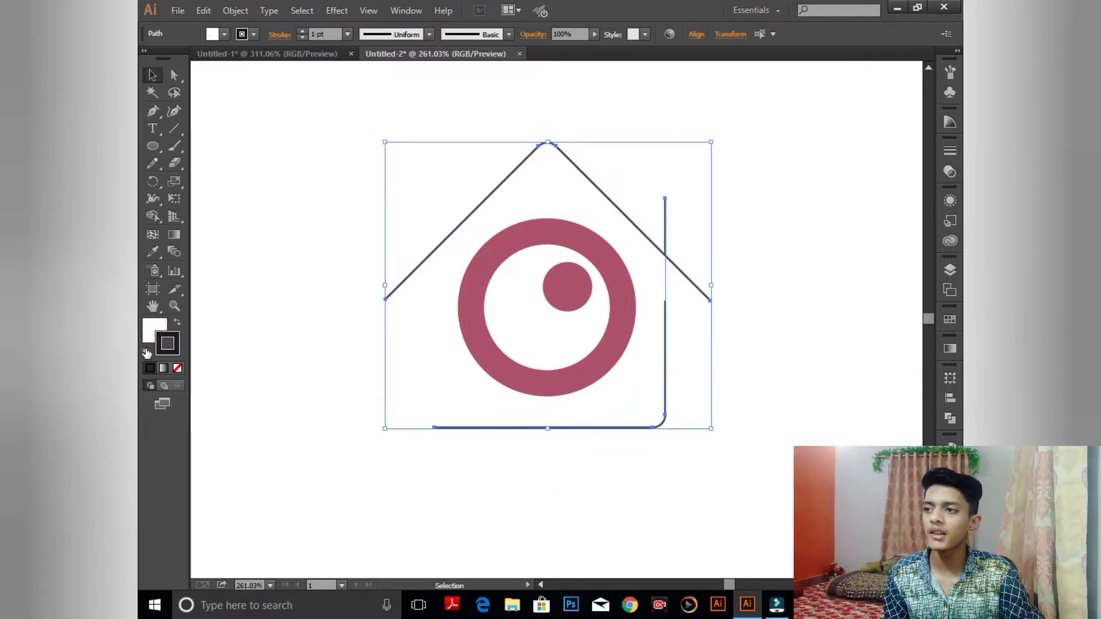
{"action": "left_click", "coordinate": [177, 369]}
{"action": "left_click", "coordinate": [176, 325]}
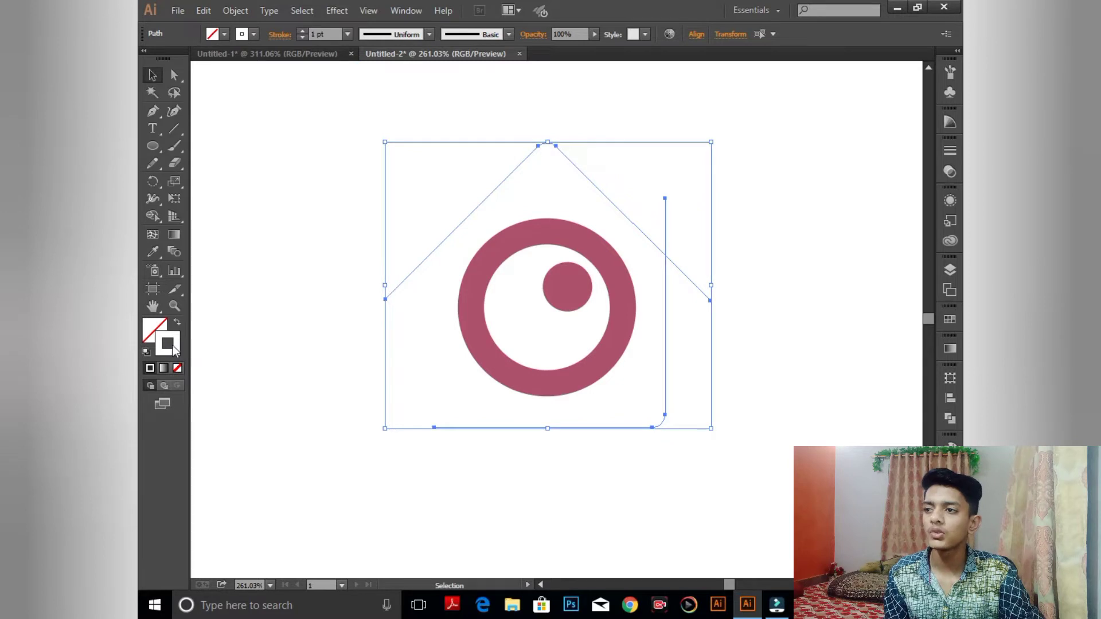
Set the stroke of the roof and L-shaped paths to 14 pt with round caps
{"action": "left_click", "coordinate": [348, 35]}
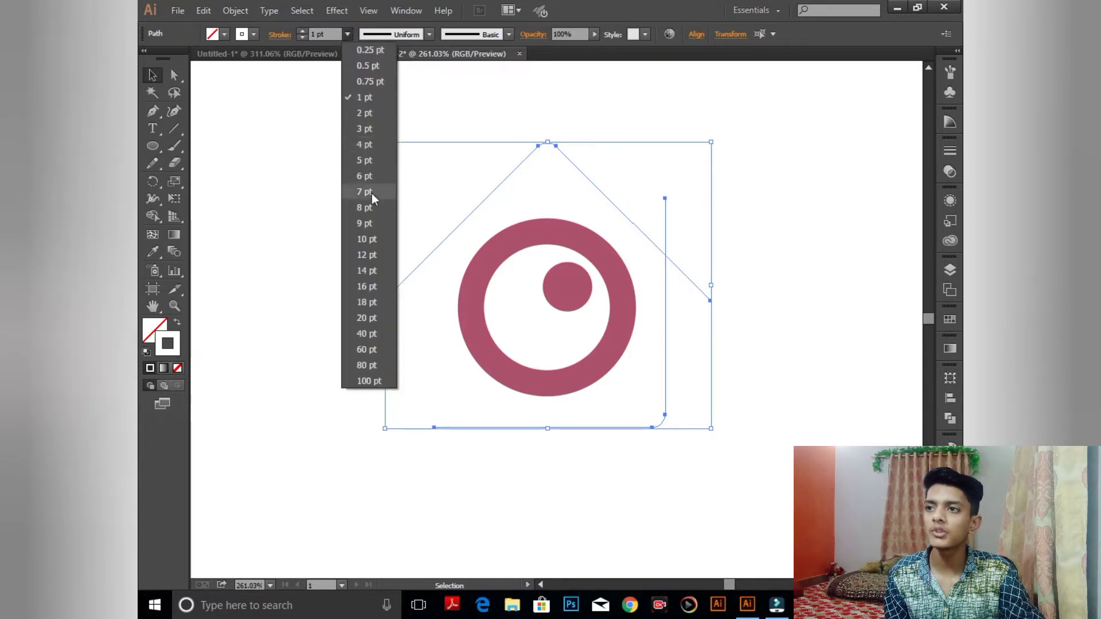
{"action": "left_click", "coordinate": [366, 269]}
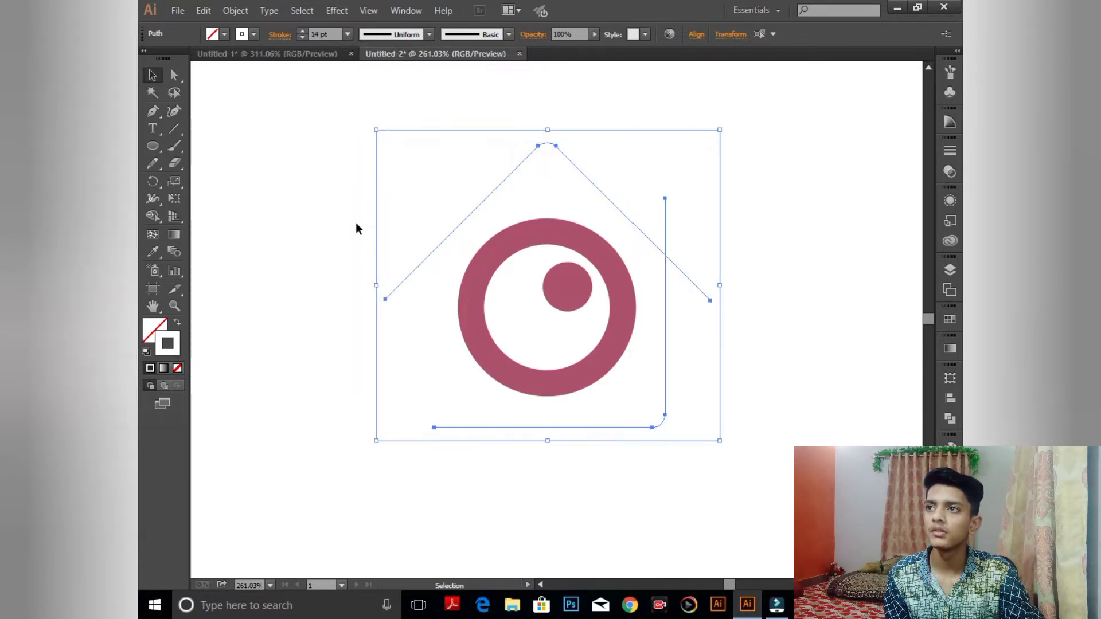
{"action": "left_click", "coordinate": [280, 36]}
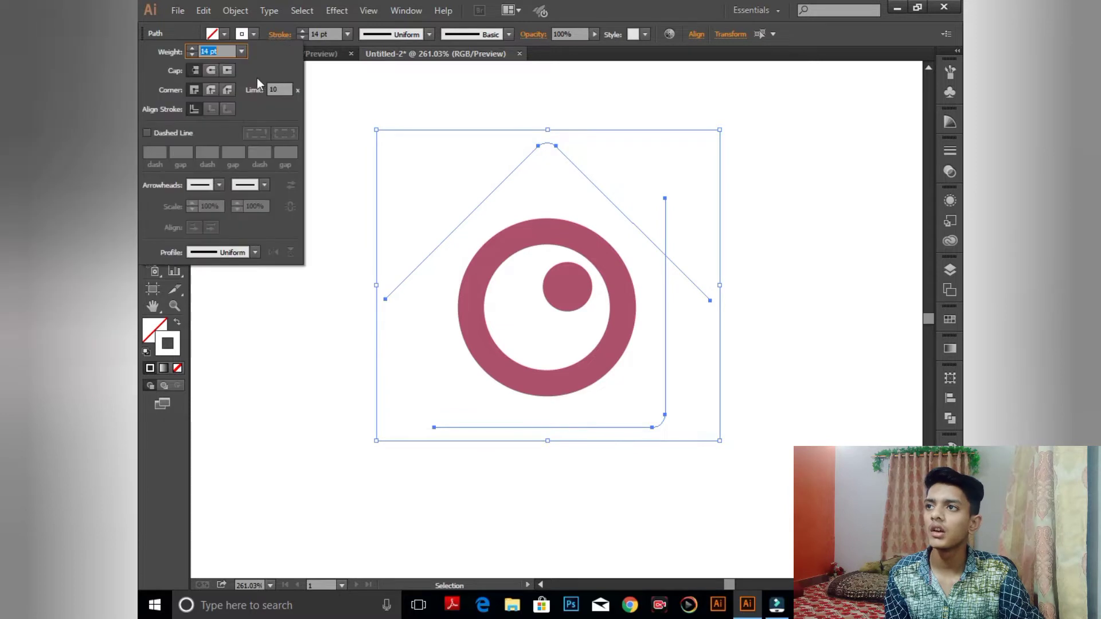
{"action": "left_click", "coordinate": [210, 71]}
{"action": "key", "text": "ctrl+minus"}
{"action": "key", "text": "ctrl+minus"}
{"action": "key", "text": "ctrl+minus"}
{"action": "key", "text": "ctrl+minus"}
{"action": "key", "text": "ctrl+minus"}
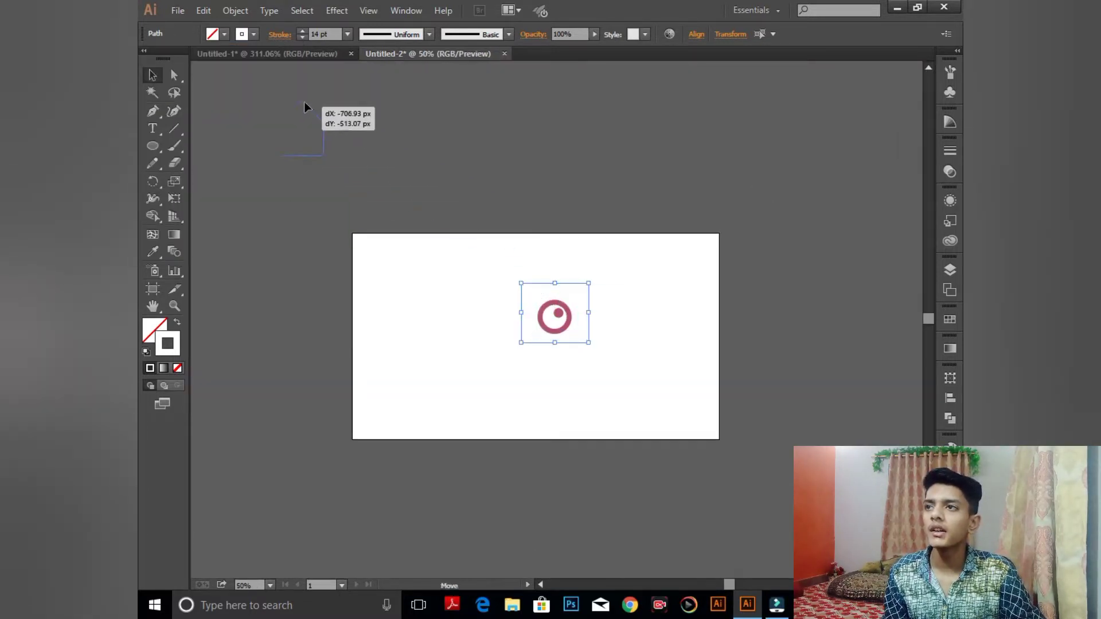
{"action": "left_click", "coordinate": [274, 52]}
{"action": "key", "text": "ctrl+v"}
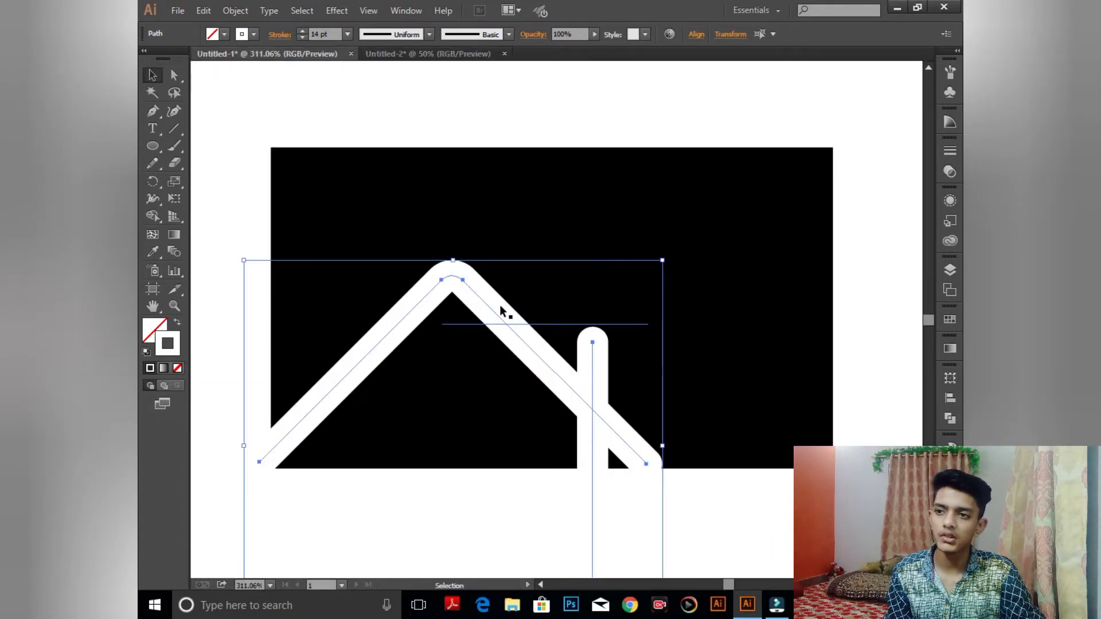
{"action": "left_click_drag", "start_coordinate": [491, 310], "coordinate": [626, 195]}
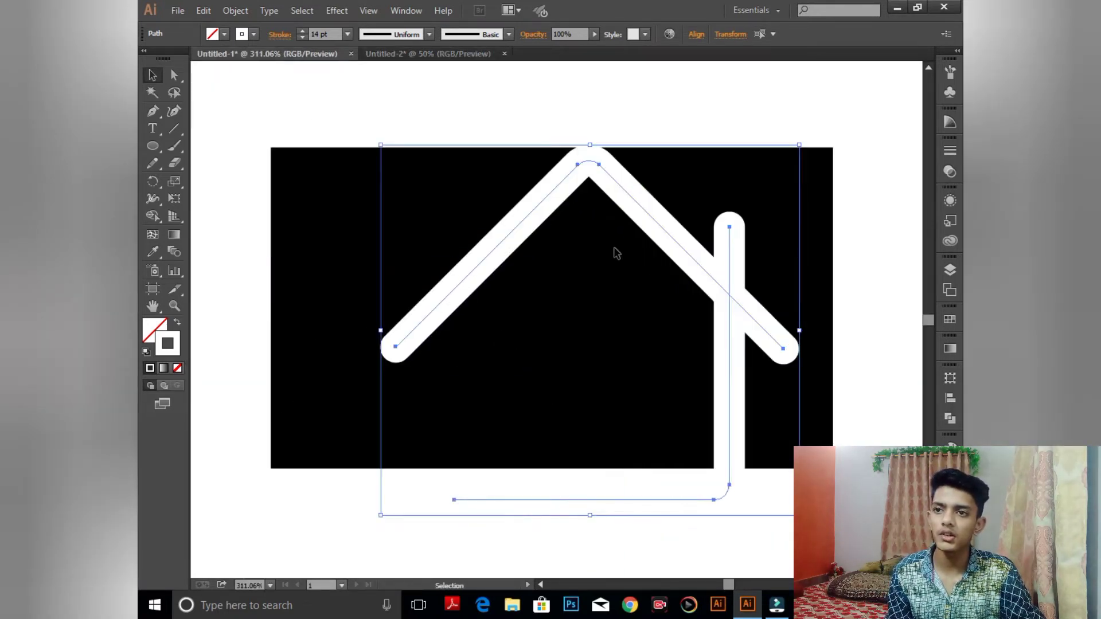
{"action": "key", "text": "ctrl+z"}
{"action": "key", "text": "ctrl+z"}
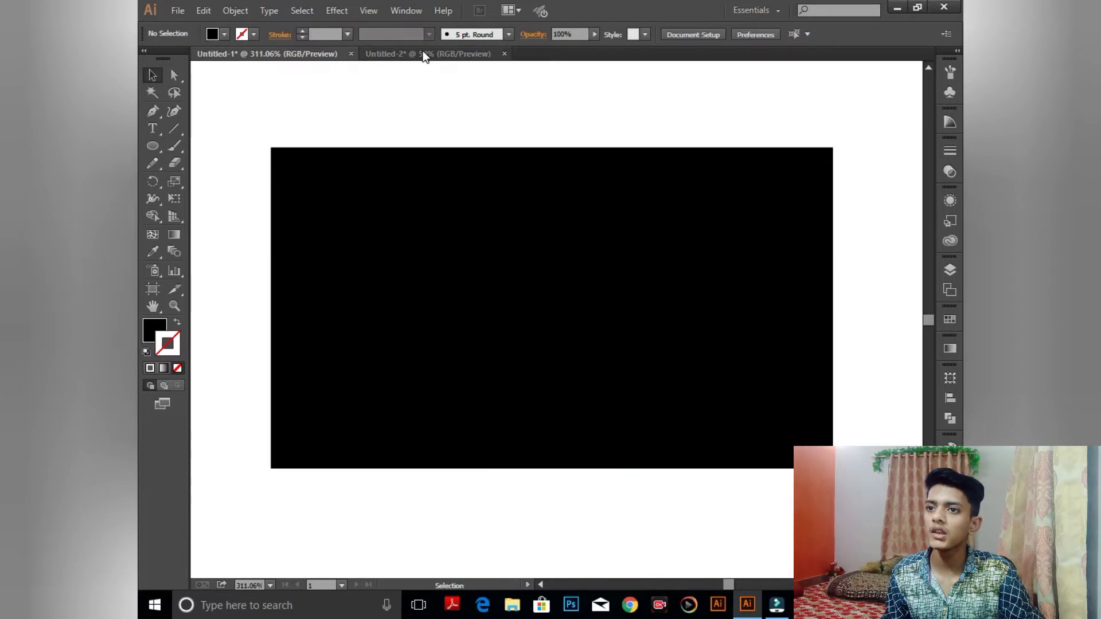
Bring the complete house graphic, including the ring and dot, into Untitled-1 and place it over the black rectangle
{"action": "left_click", "coordinate": [422, 52]}
{"action": "left_click_drag", "start_coordinate": [538, 320], "coordinate": [637, 365]}
{"action": "left_click_drag", "start_coordinate": [564, 321], "coordinate": [362, 89]}
{"action": "left_click_drag", "start_coordinate": [517, 205], "coordinate": [589, 315]}
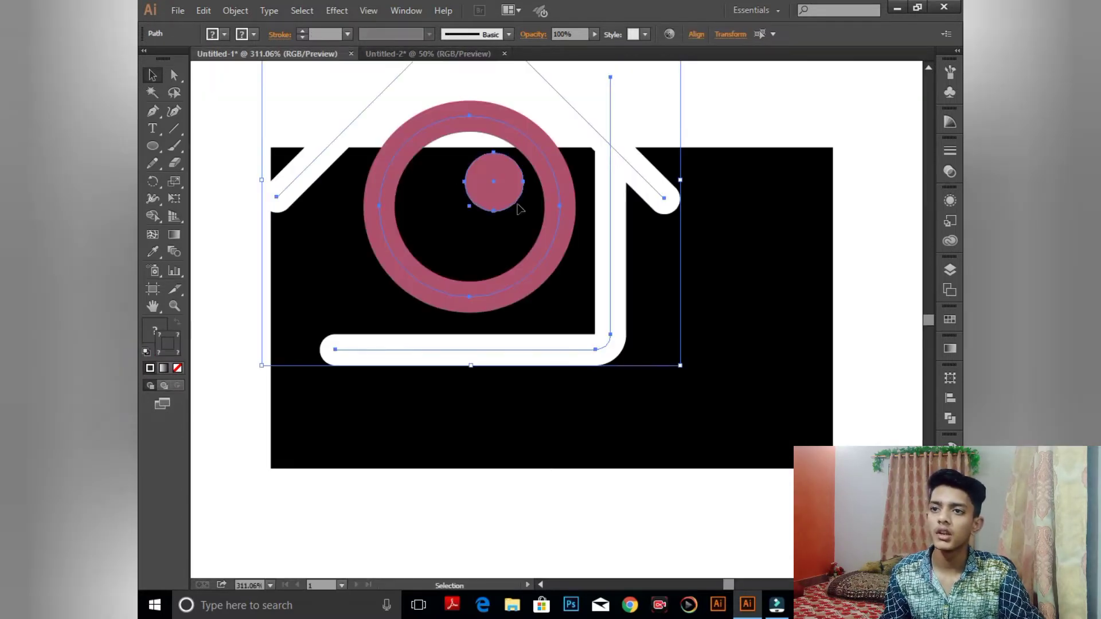
Move the complete house graphic slightly down over the black rectangle
{"action": "left_click_drag", "start_coordinate": [472, 122], "coordinate": [478, 190]}
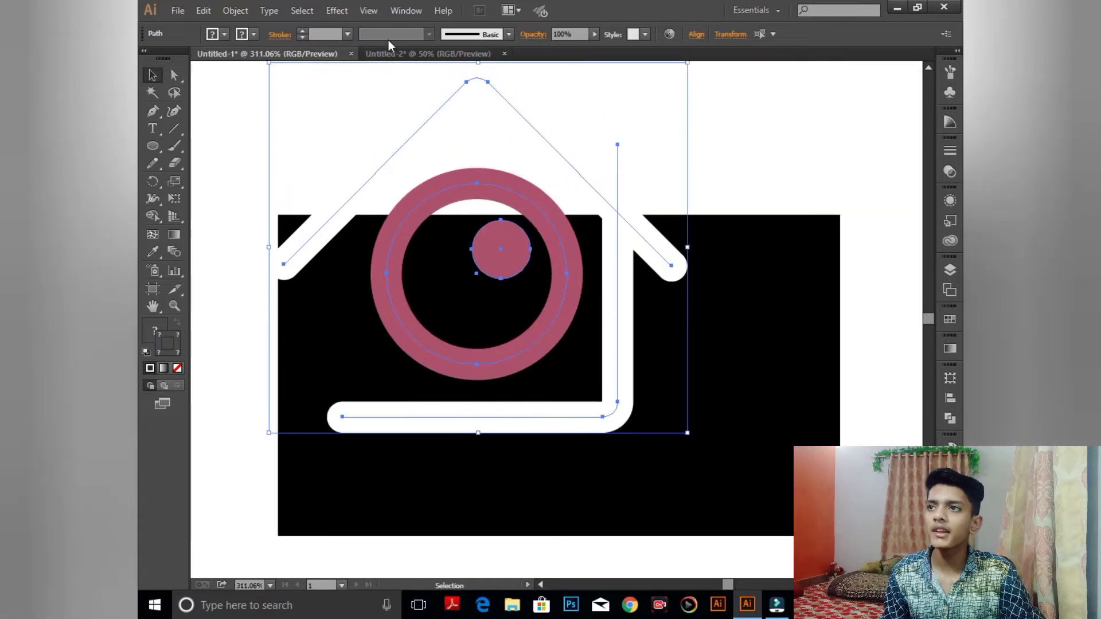
{"action": "left_click", "coordinate": [234, 13]}
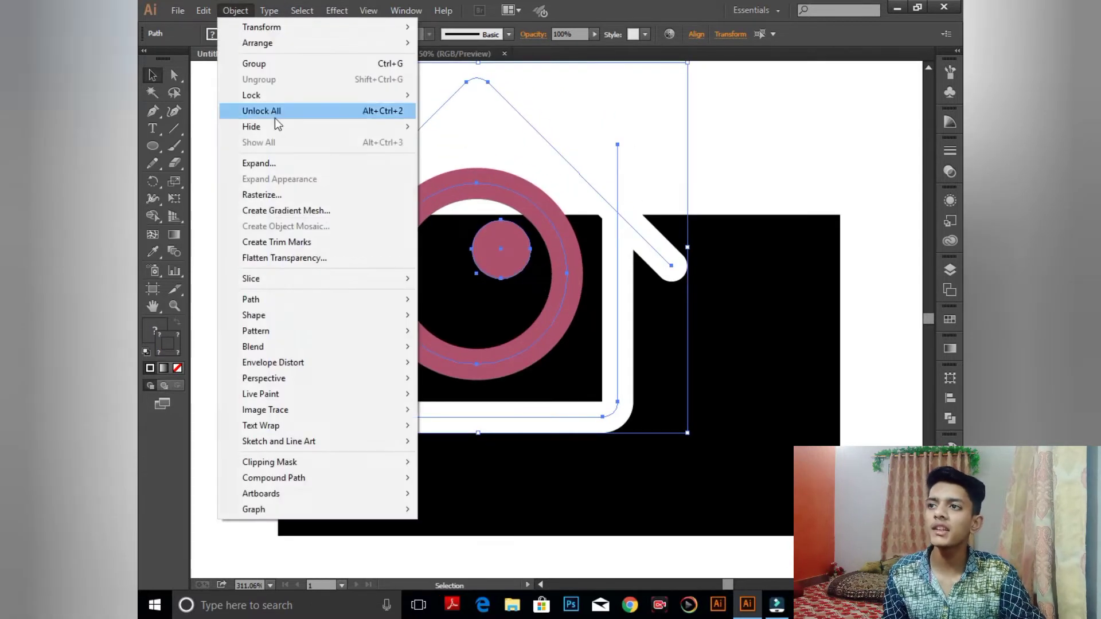
{"action": "left_click", "coordinate": [283, 163]}
{"action": "left_click", "coordinate": [708, 181]}
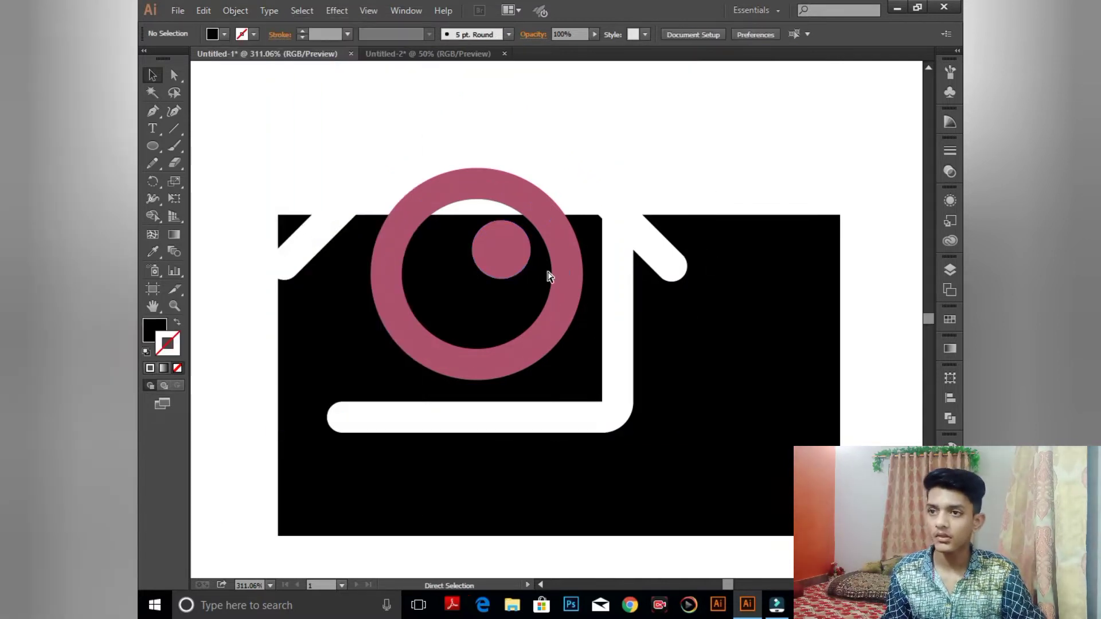
Try to scale the unexpanded house graphic down and undo the resize
{"action": "left_click", "coordinate": [549, 276]}
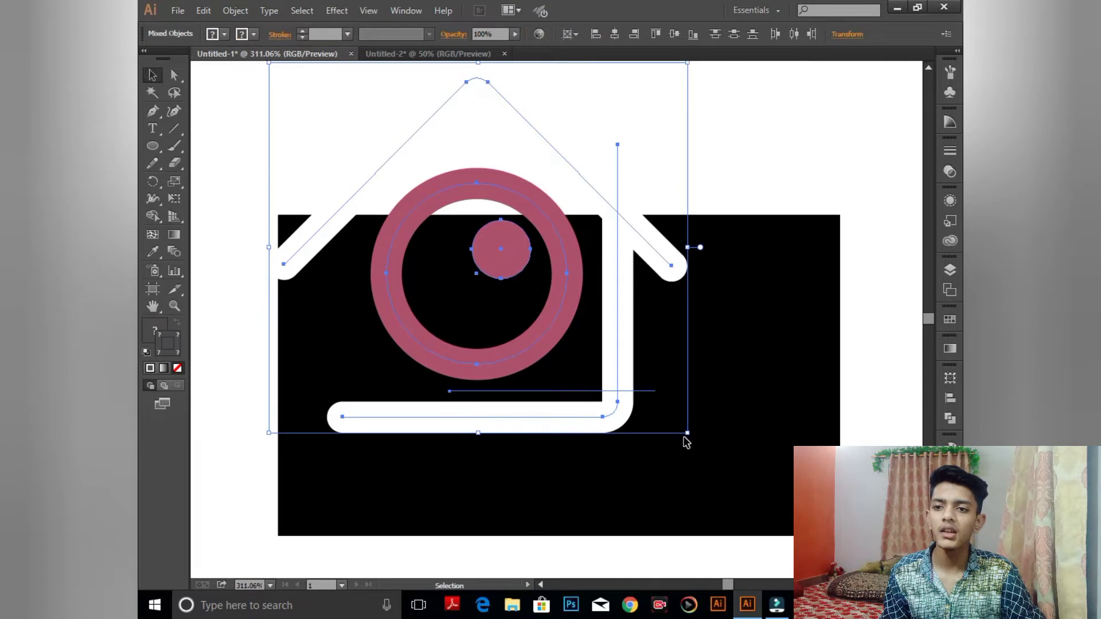
{"action": "left_click_drag", "start_coordinate": [688, 434], "coordinate": [543, 278]}
{"action": "left_click", "coordinate": [543, 164]}
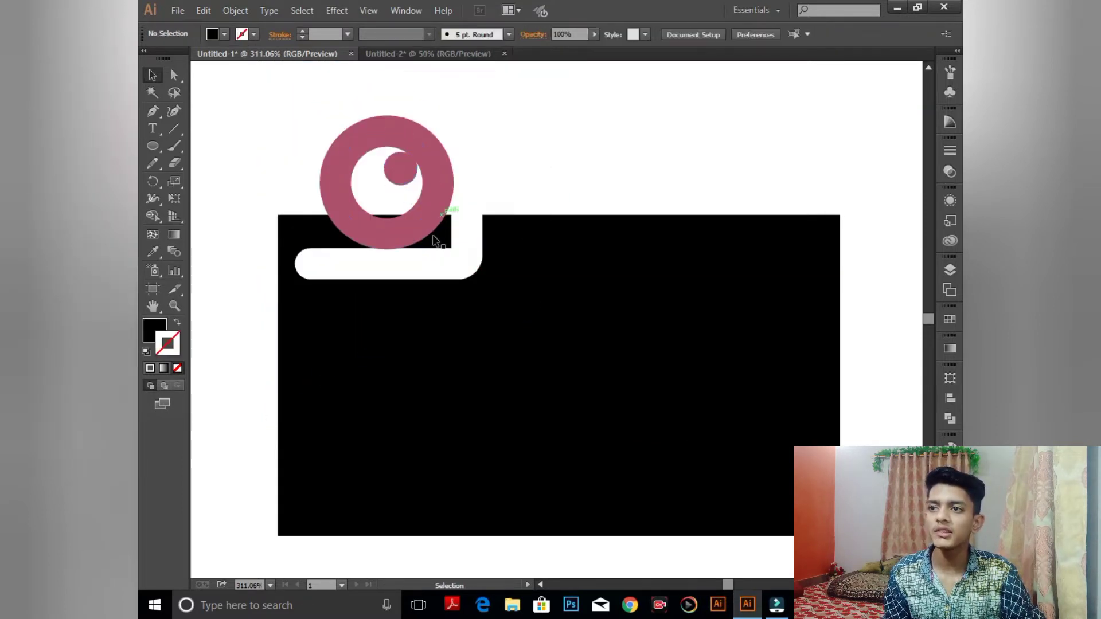
{"action": "key", "text": "ctrl+z"}
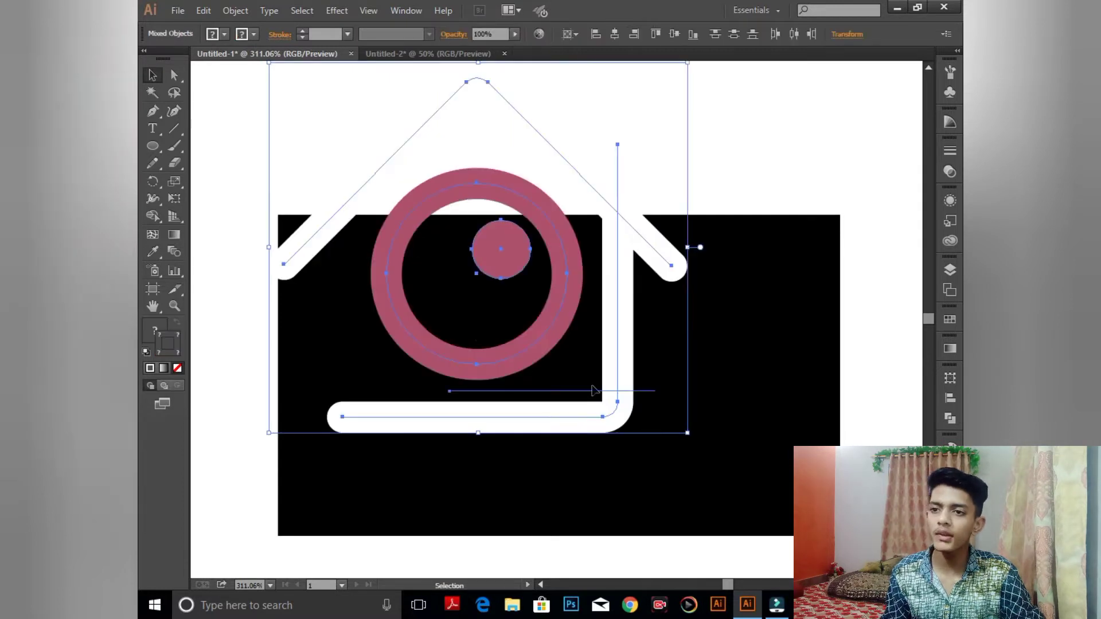
Try to delete the blank text object overlapping the lower edge of the pink ring
{"action": "left_click", "coordinate": [729, 370]}
{"action": "left_click", "coordinate": [604, 386]}
{"action": "key", "text": "Delete"}
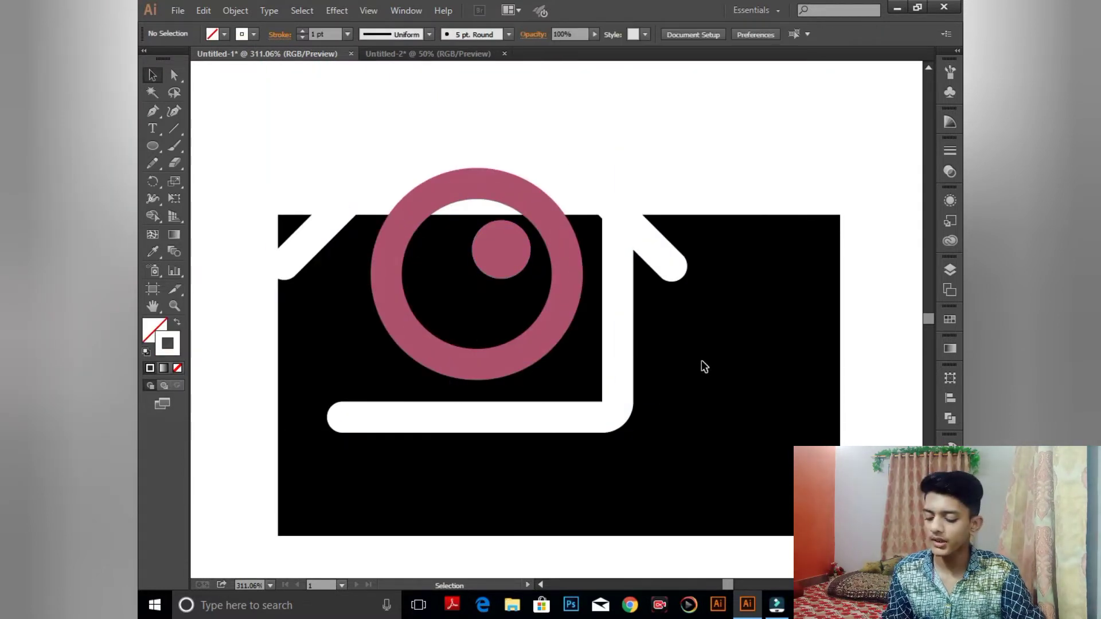
{"action": "key", "text": "ctrl+z"}
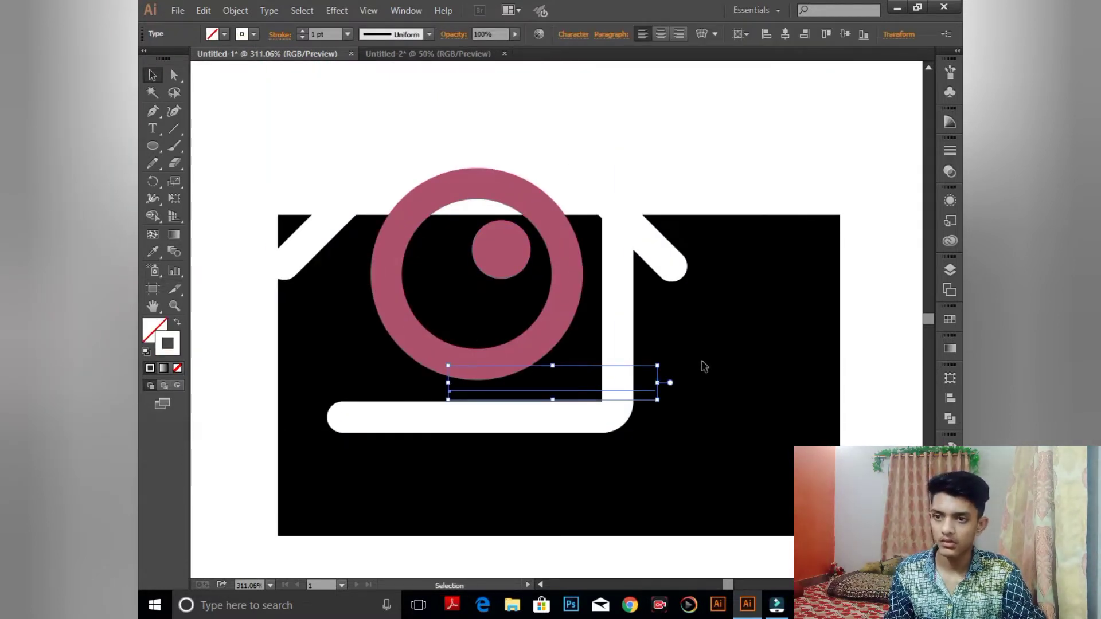
Centre the house graphic on the black rectangle and expand its fill and stroke
{"action": "left_click", "coordinate": [621, 367]}
{"action": "key", "text": "ctrl+1"}
{"action": "mouse_move", "coordinate": [418, 240]}
{"action": "left_mouse_down"}
{"action": "mouse_move", "coordinate": [570, 312]}
{"action": "mouse_move", "coordinate": [578, 343]}
{"action": "left_mouse_up"}
{"action": "key", "text": "ctrl+plus"}
{"action": "key", "text": "ctrl+plus"}
{"action": "key", "text": "ctrl+plus"}
{"action": "left_click", "coordinate": [251, 11]}
{"action": "left_click", "coordinate": [266, 160]}
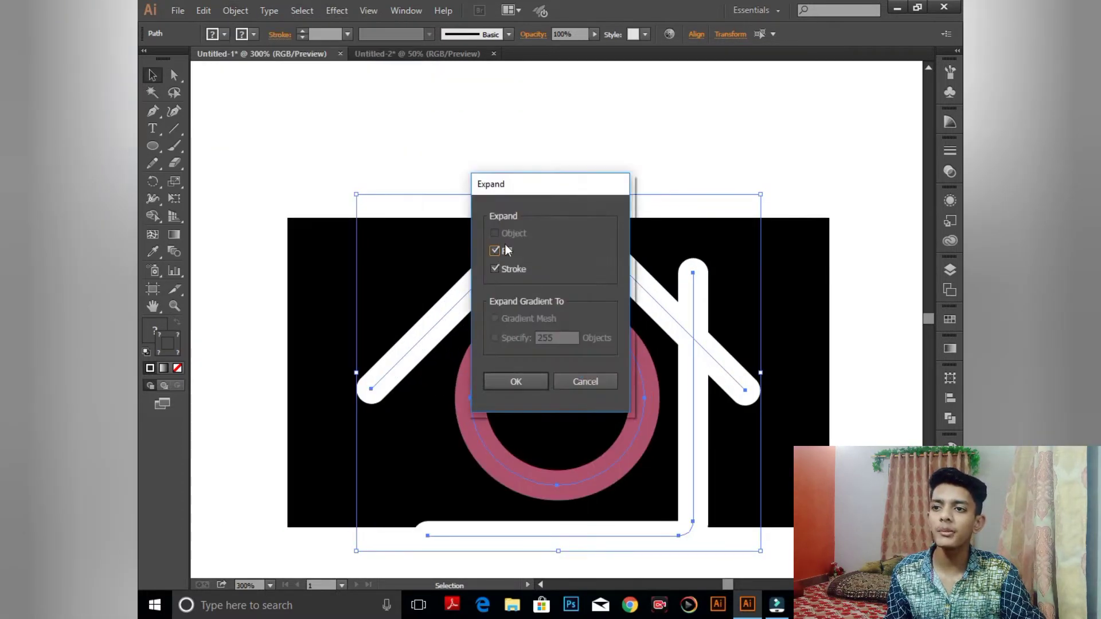
{"action": "left_click", "coordinate": [516, 380]}
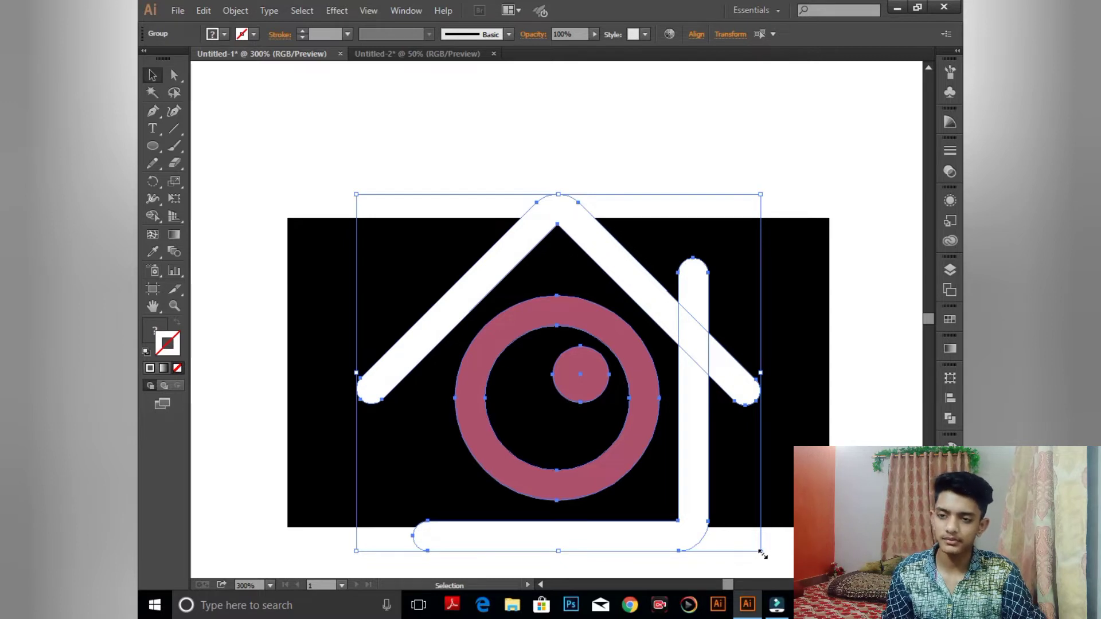
Scale the expanded house graphic down proportionally and place it in the upper centre of the black rectangle
{"action": "left_click_drag", "start_coordinate": [763, 554], "coordinate": [683, 447]}
{"action": "left_click", "coordinate": [702, 432]}
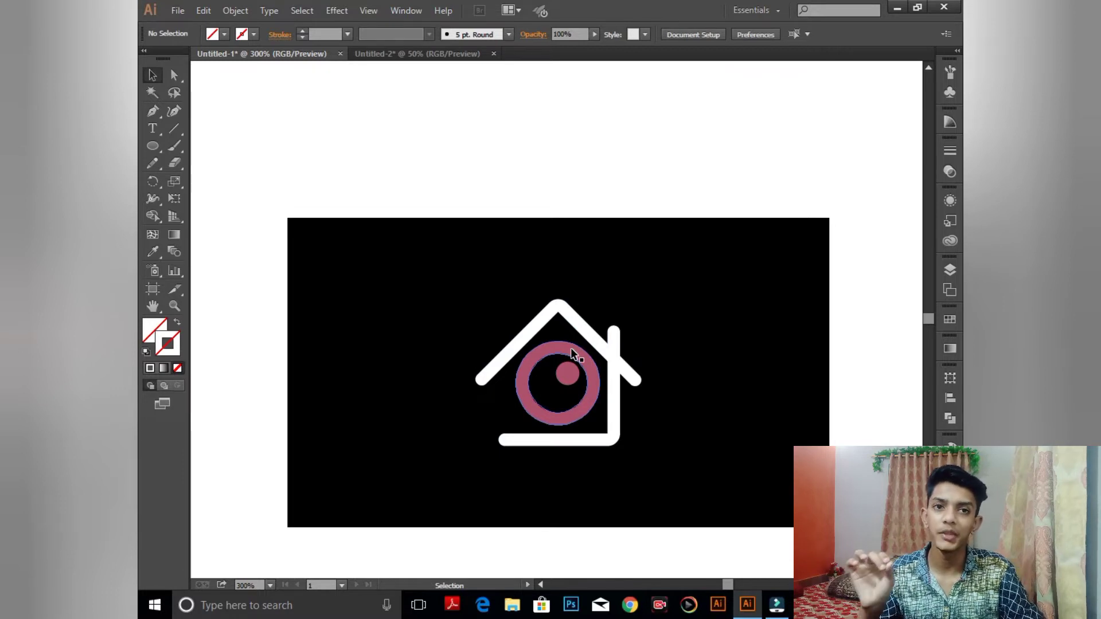
{"action": "key", "text": "ctrl"}
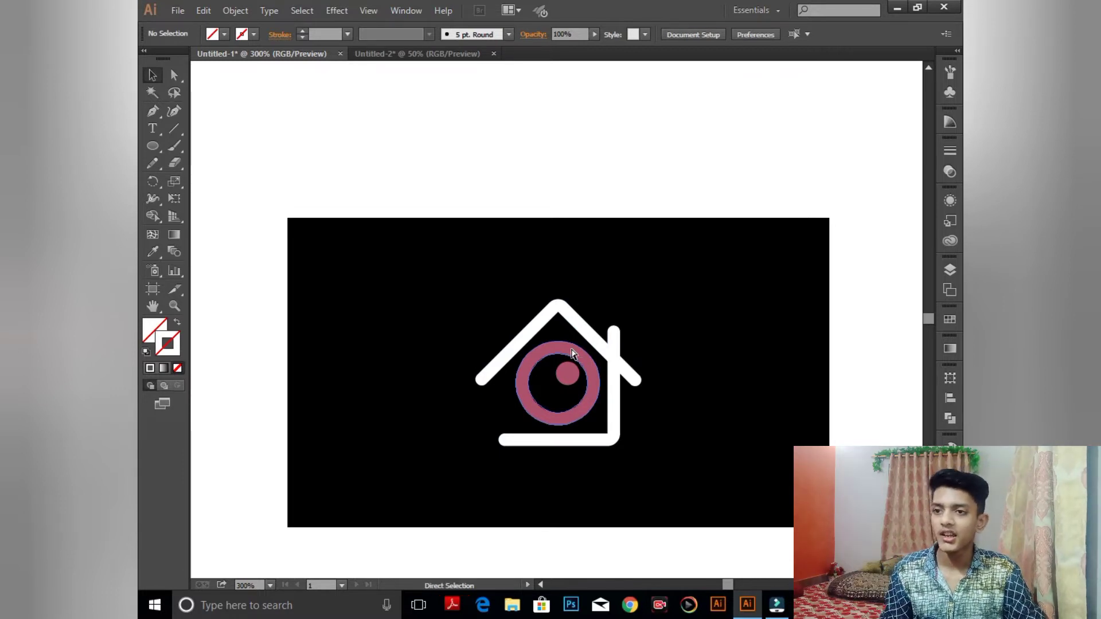
{"action": "left_click", "coordinate": [574, 348]}
{"action": "left_click_drag", "start_coordinate": [582, 338], "coordinate": [584, 276]}
{"action": "left_click_drag", "start_coordinate": [640, 383], "coordinate": [631, 367]}
{"action": "left_click", "coordinate": [702, 319]}
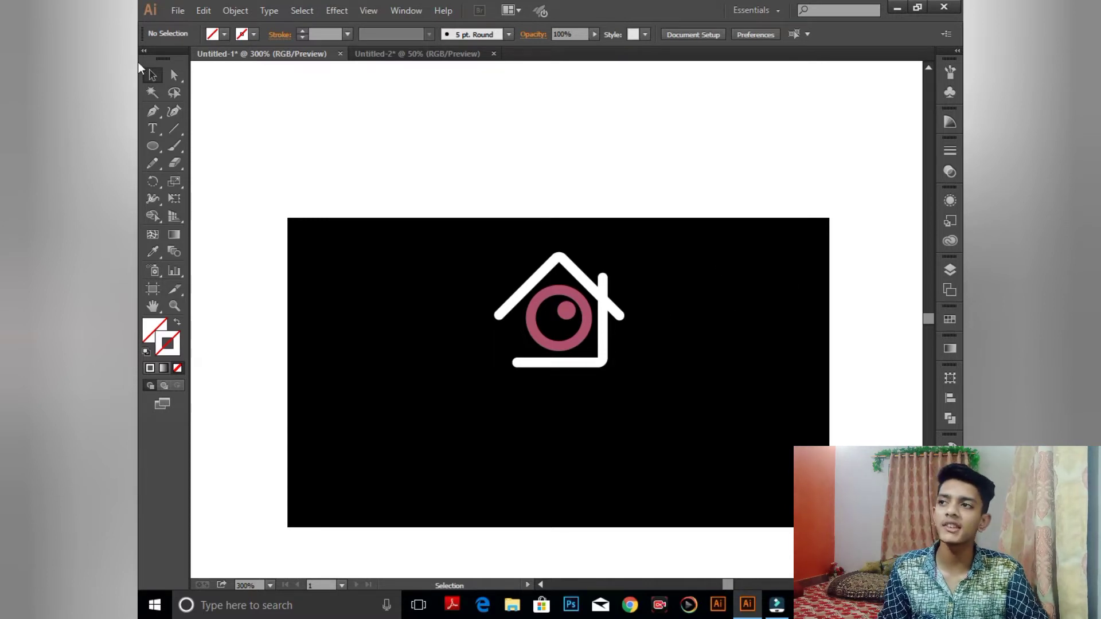
Place the text "PROPERTY BANK" in Untitled-2 and enlarge it proportionally across most of the artboard's width
{"action": "left_click", "coordinate": [153, 127]}
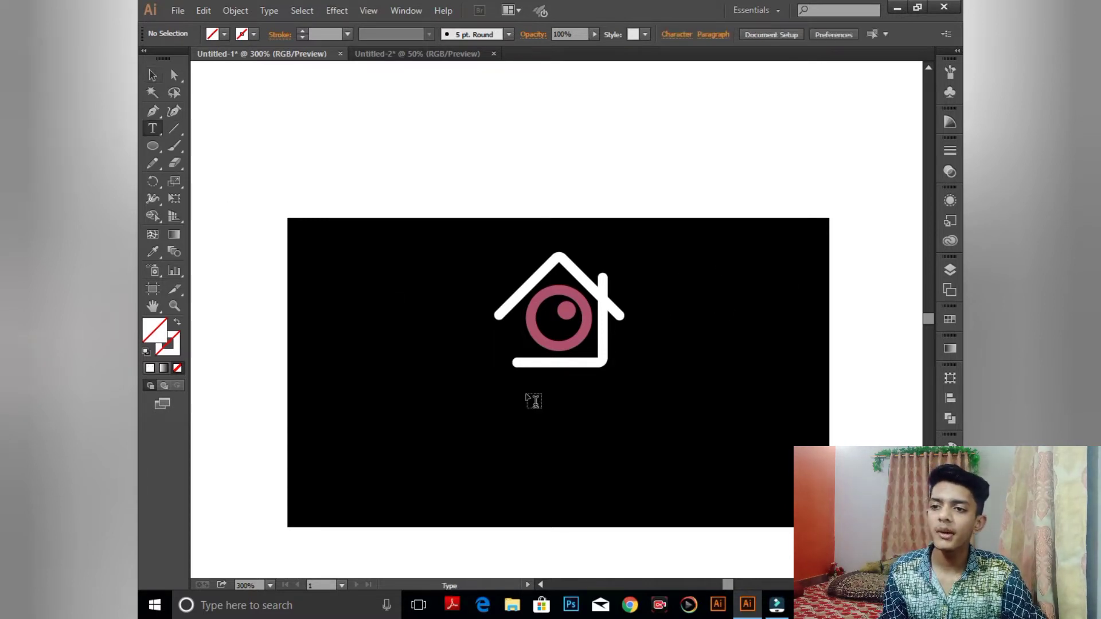
{"action": "left_click", "coordinate": [500, 409]}
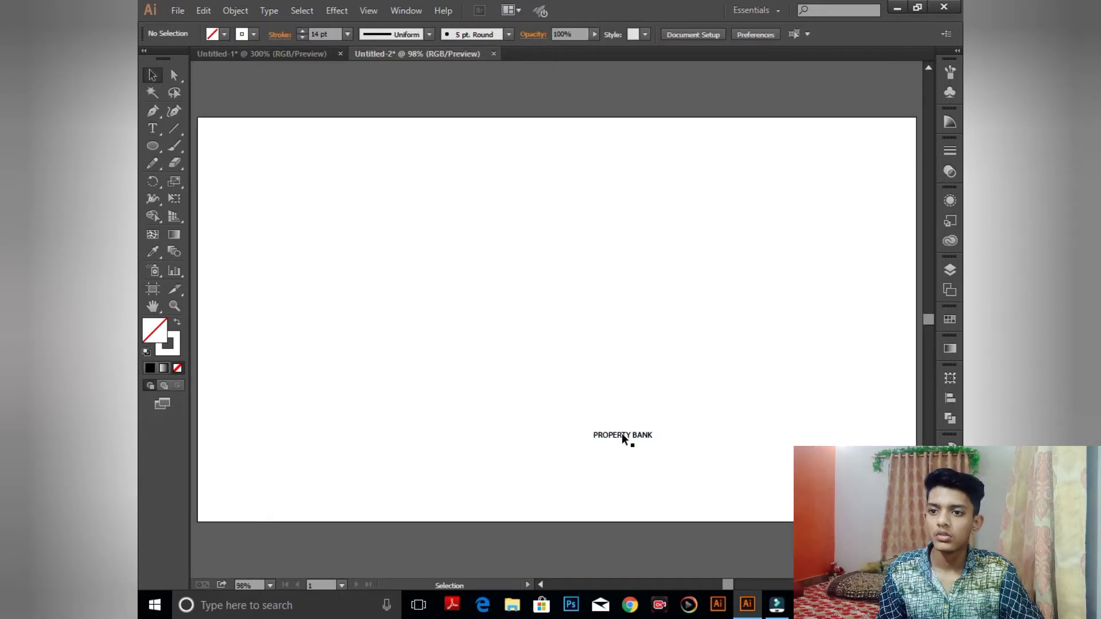
{"action": "left_click_drag", "start_coordinate": [622, 436], "coordinate": [755, 363]}
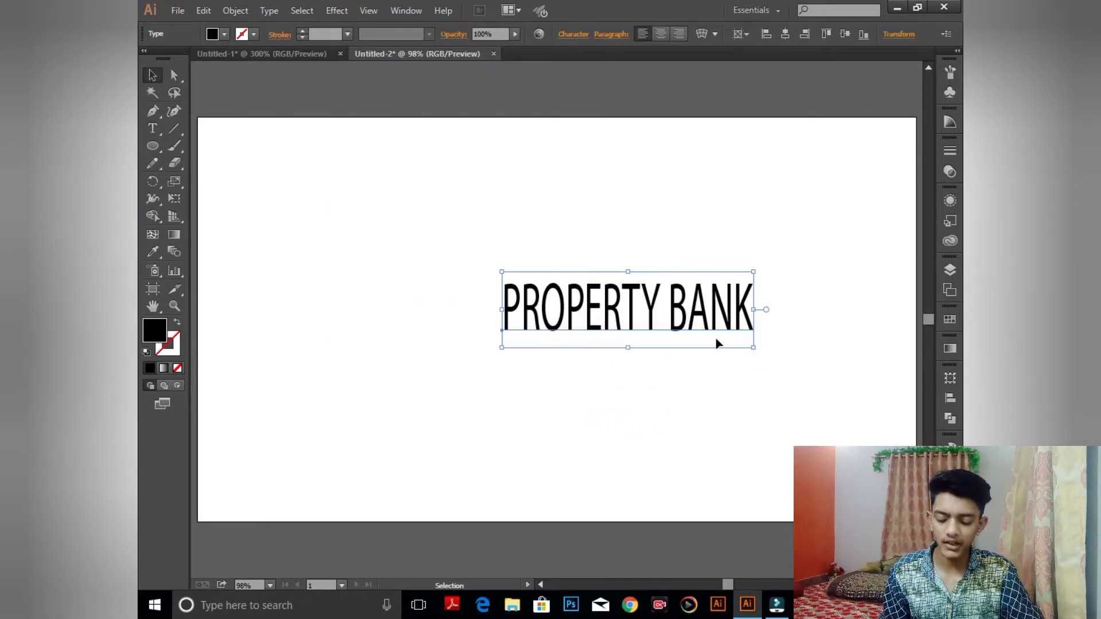
{"action": "key", "text": "ctrl+z"}
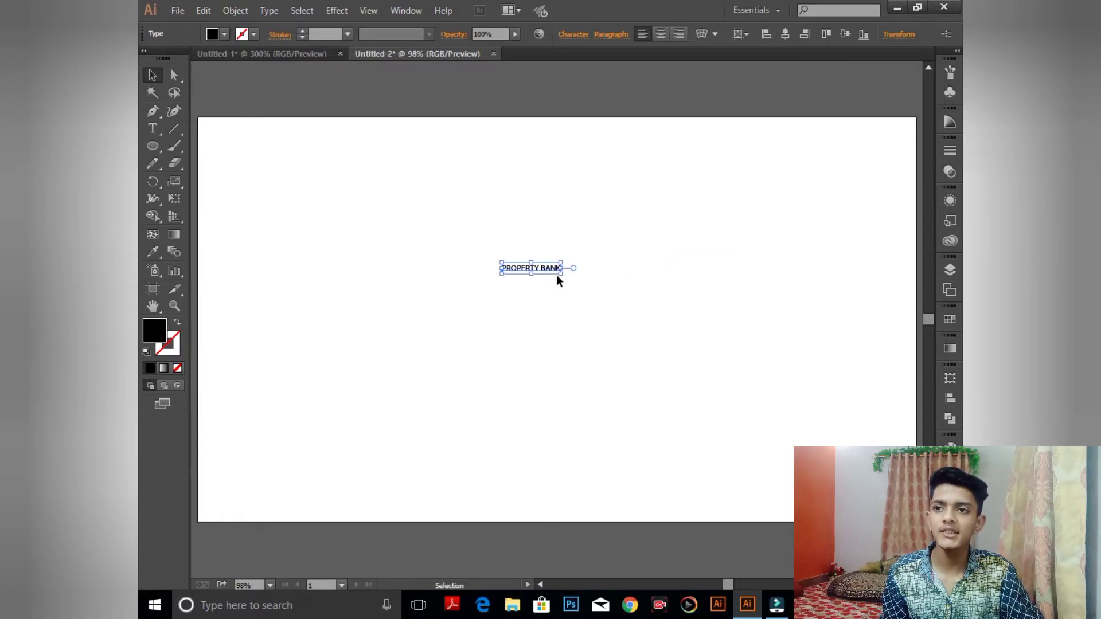
{"action": "left_click_drag", "start_coordinate": [562, 274], "coordinate": [778, 392]}
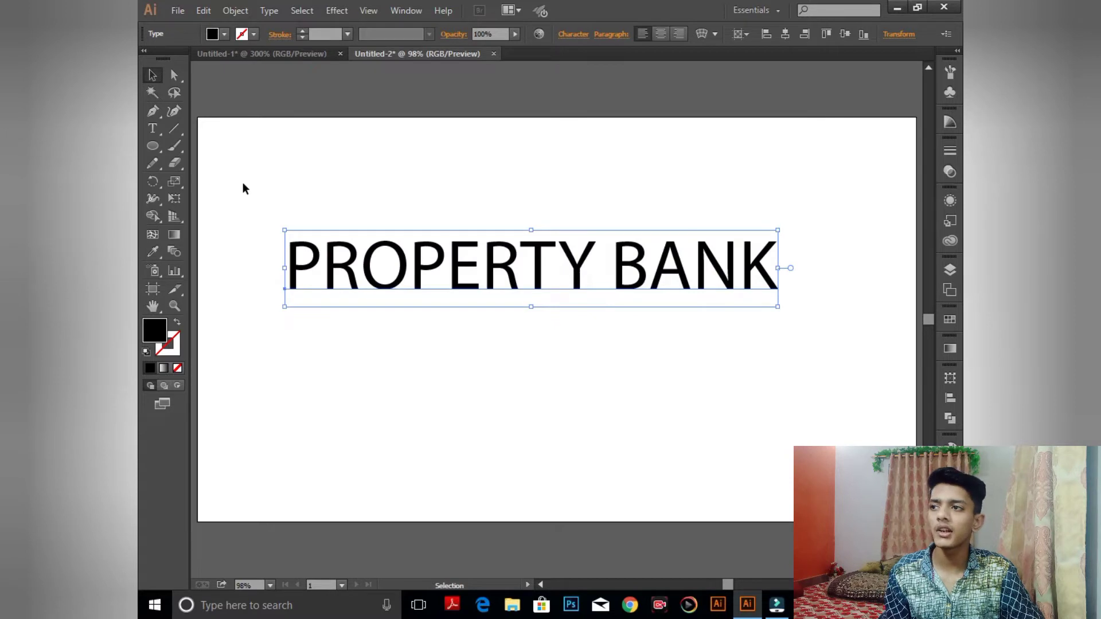
Add the line "Deals in LERP" beneath PROPERTY BANK and enlarge it proportionally
{"action": "left_click", "coordinate": [153, 128]}
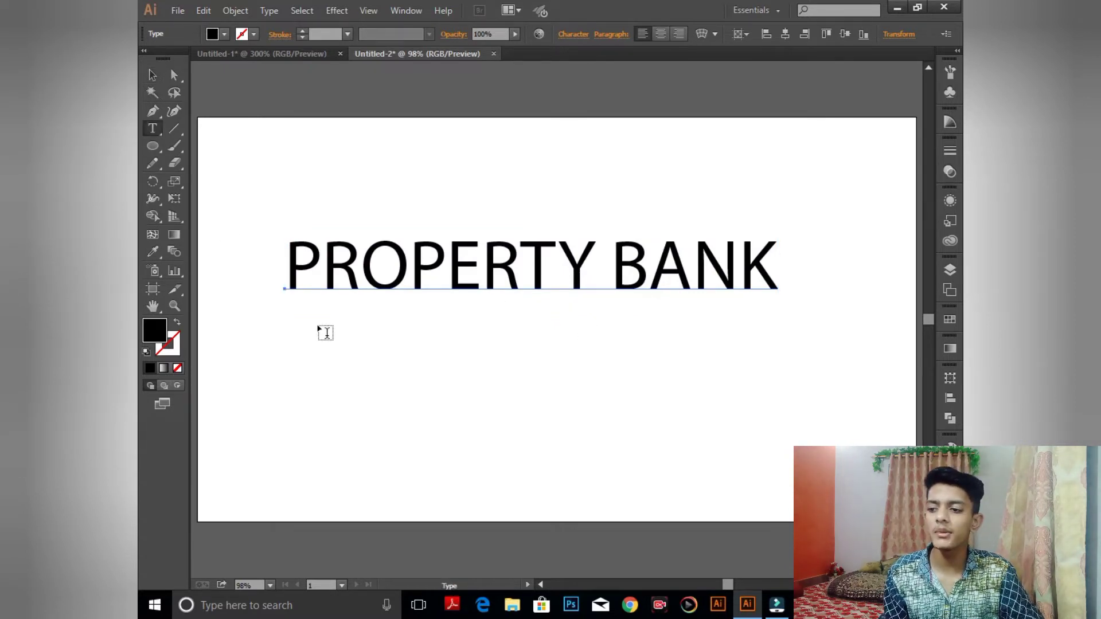
{"action": "left_click", "coordinate": [502, 343]}
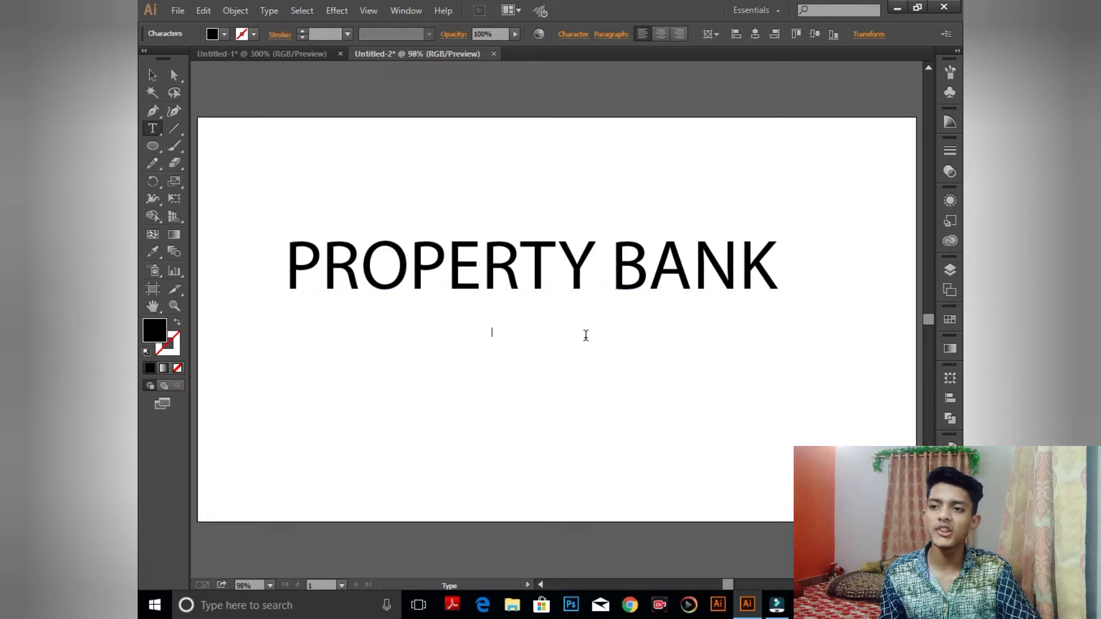
{"action": "type", "text": "Deals in LERP"}
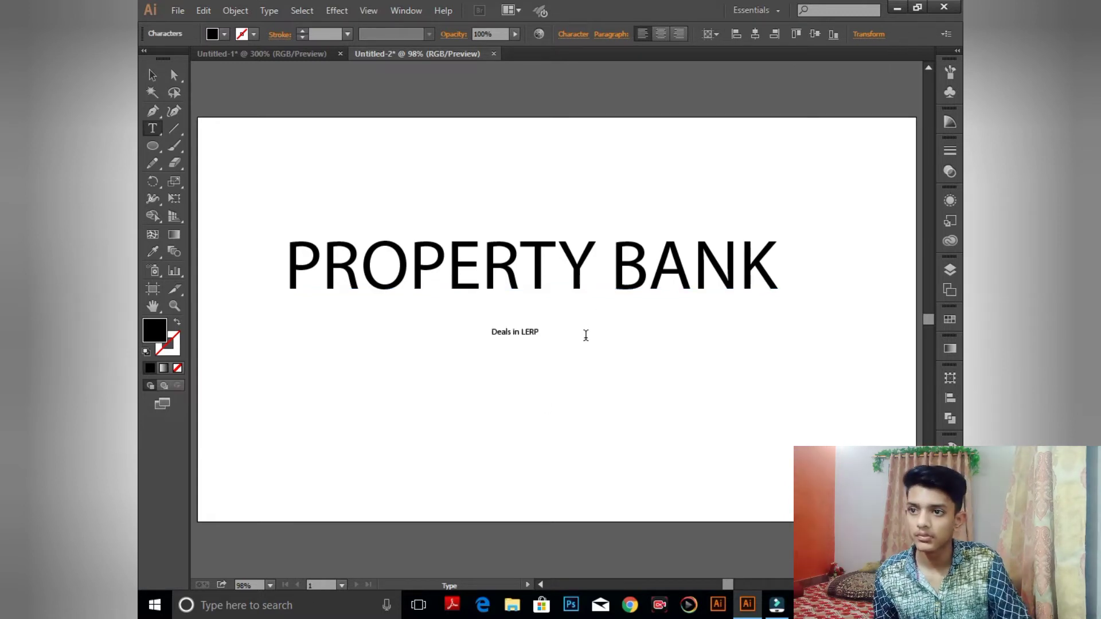
{"action": "left_click", "coordinate": [159, 74]}
{"action": "left_click_drag", "start_coordinate": [538, 339], "coordinate": [664, 378]}
{"action": "left_click", "coordinate": [630, 404]}
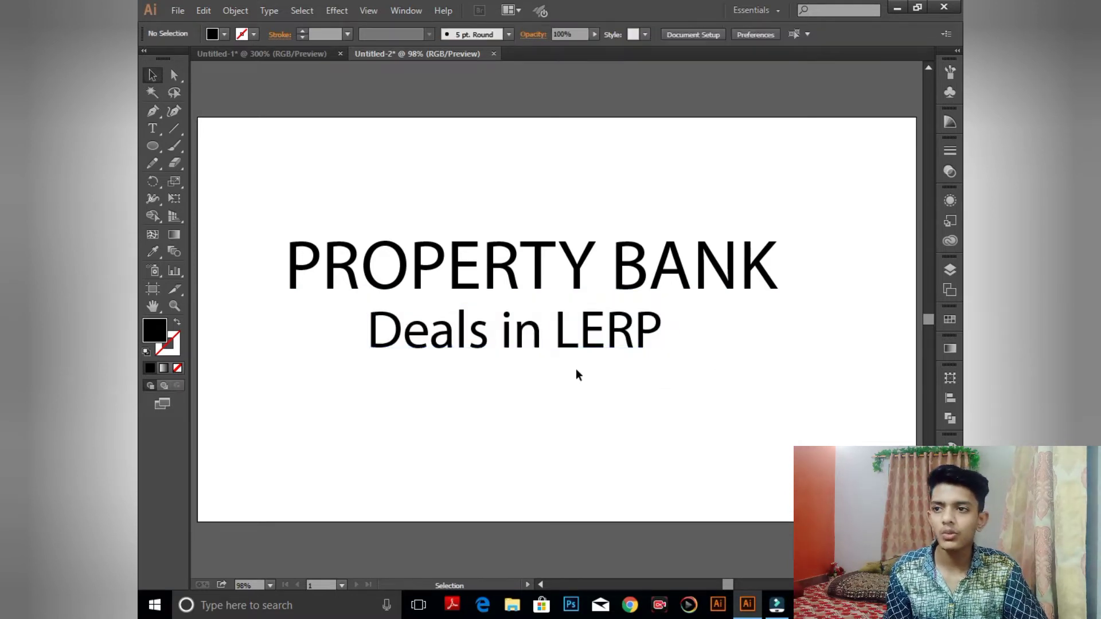
Add the address line beneath "Deals in LERP", enlarge it and centre it under the heading
{"action": "left_click", "coordinate": [152, 129]}
{"action": "left_click", "coordinate": [373, 383]}
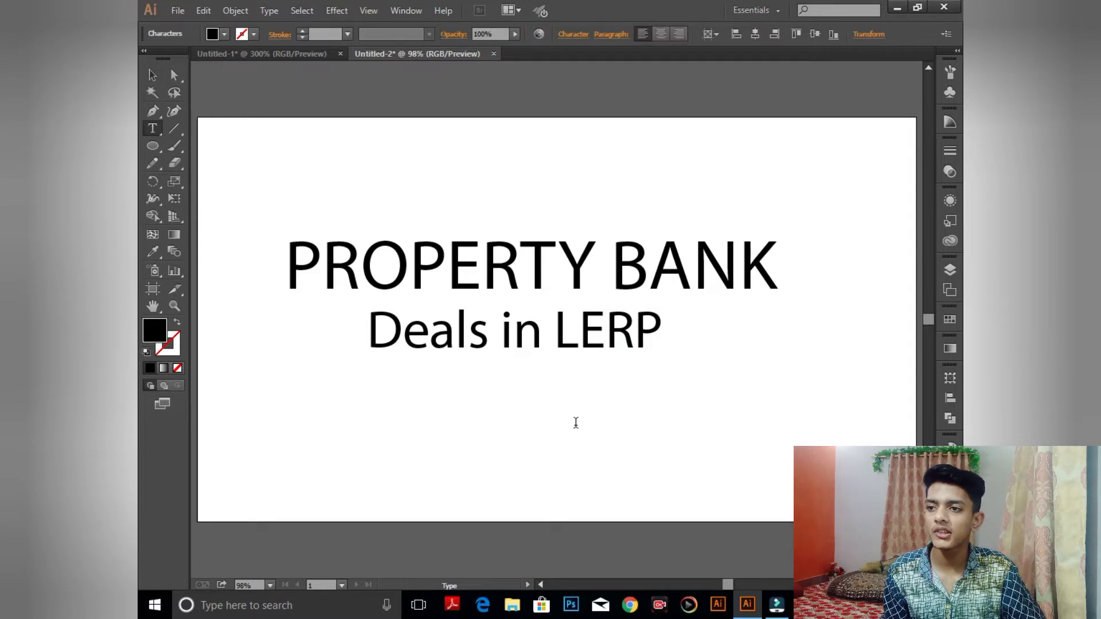
{"action": "type", "text": "Taiser Town, Scheme 45, karachi."}
{"action": "left_click", "coordinate": [153, 75]}
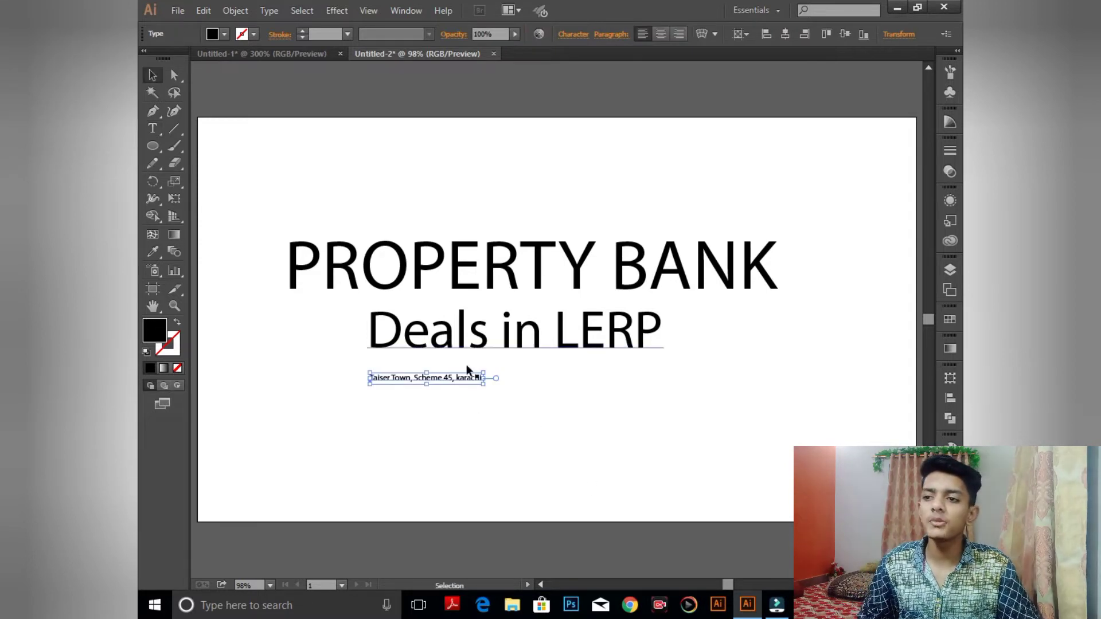
{"action": "left_click_drag", "start_coordinate": [483, 386], "coordinate": [703, 413]}
{"action": "left_click_drag", "start_coordinate": [633, 384], "coordinate": [728, 373]}
{"action": "left_click", "coordinate": [705, 398]}
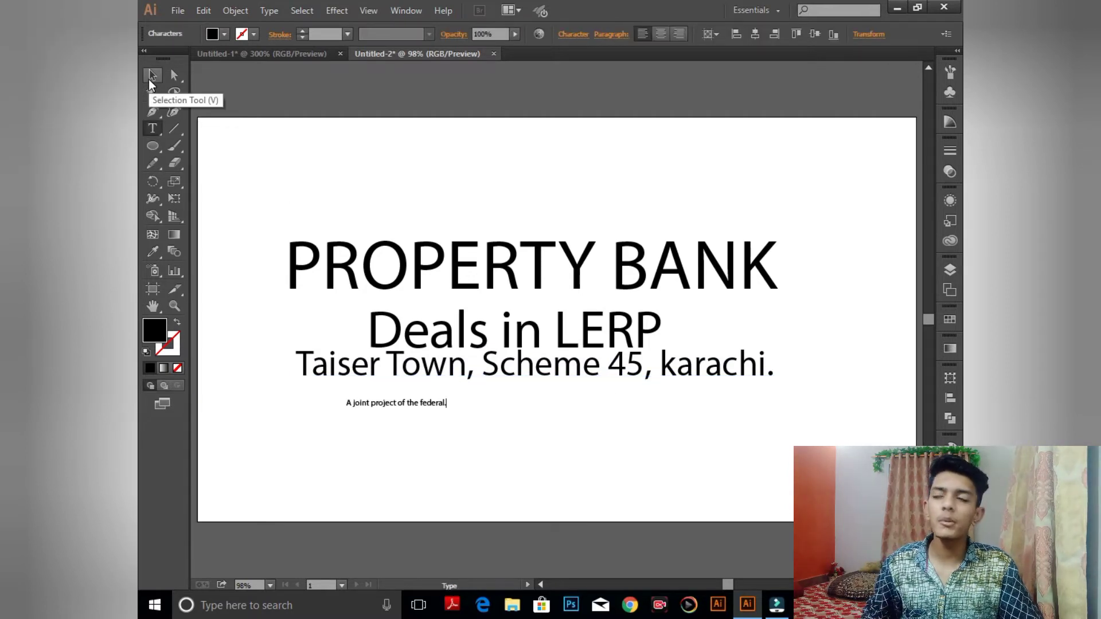
Add "A joint project of the federal." and "Provincial and Karachi City Governments" as enlarged lines beneath the address line
{"action": "left_click", "coordinate": [151, 83]}
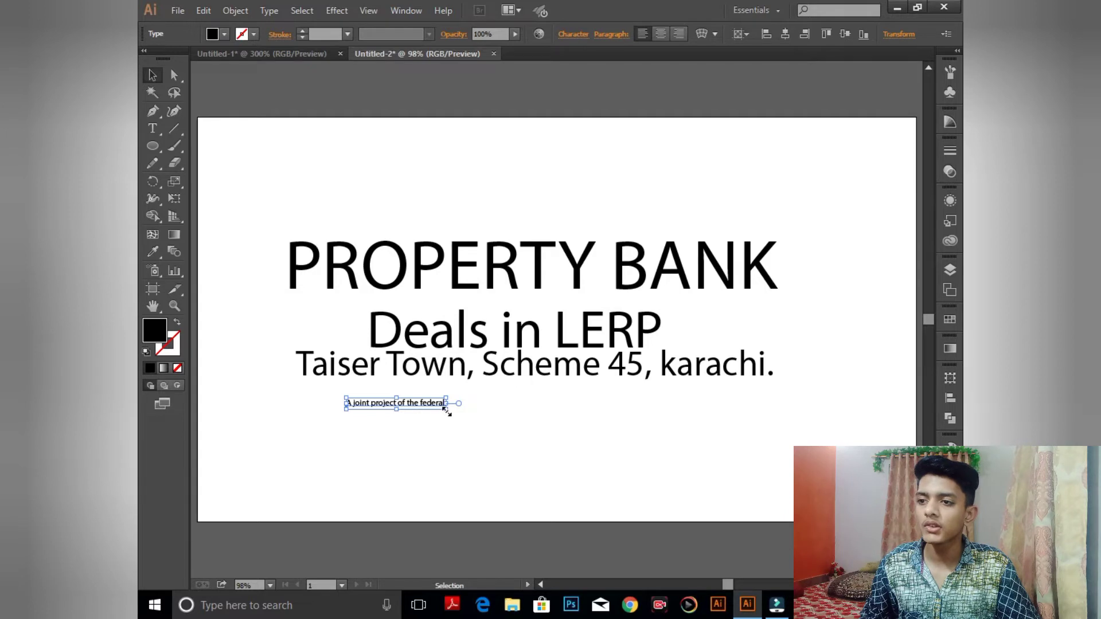
{"action": "left_click_drag", "start_coordinate": [446, 410], "coordinate": [679, 404]}
{"action": "key", "text": "t"}
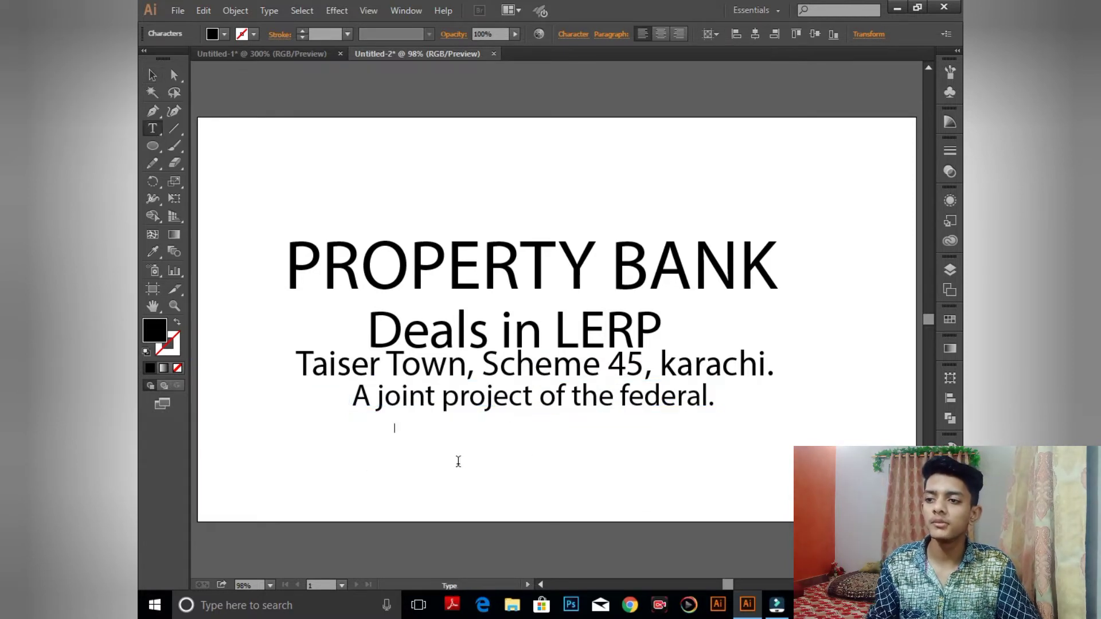
{"action": "type", "text": "Provincial and Karachi City Governments"}
{"action": "left_click", "coordinate": [152, 76]}
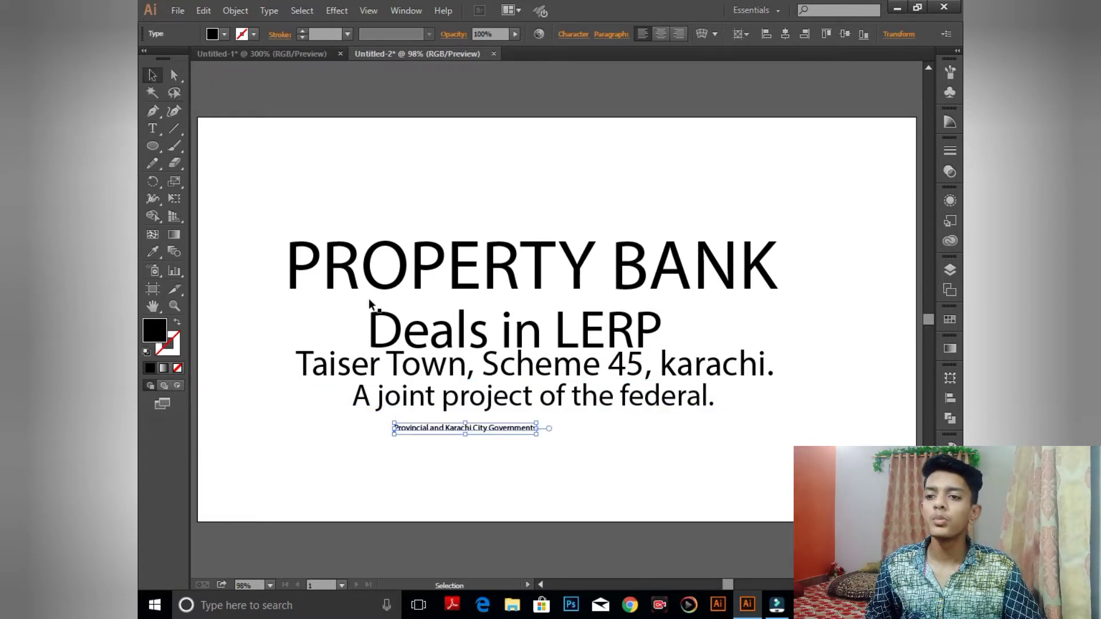
{"action": "left_click_drag", "start_coordinate": [539, 437], "coordinate": [782, 438]}
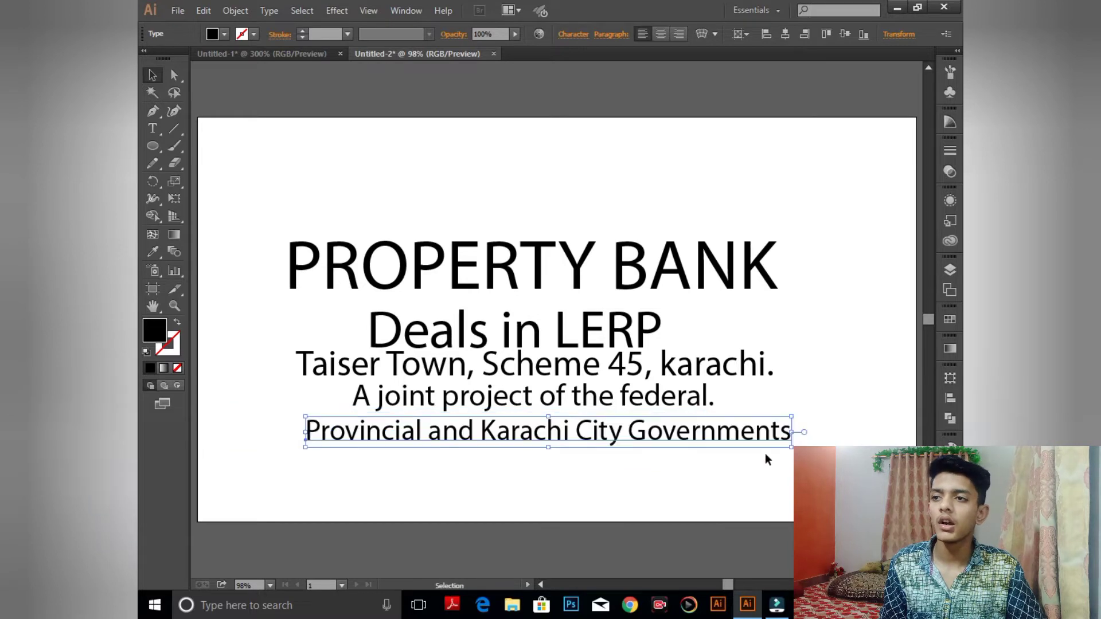
Centre all five text lines horizontally and distribute them evenly by their vertical centres
{"action": "left_click_drag", "start_coordinate": [386, 198], "coordinate": [814, 467]}
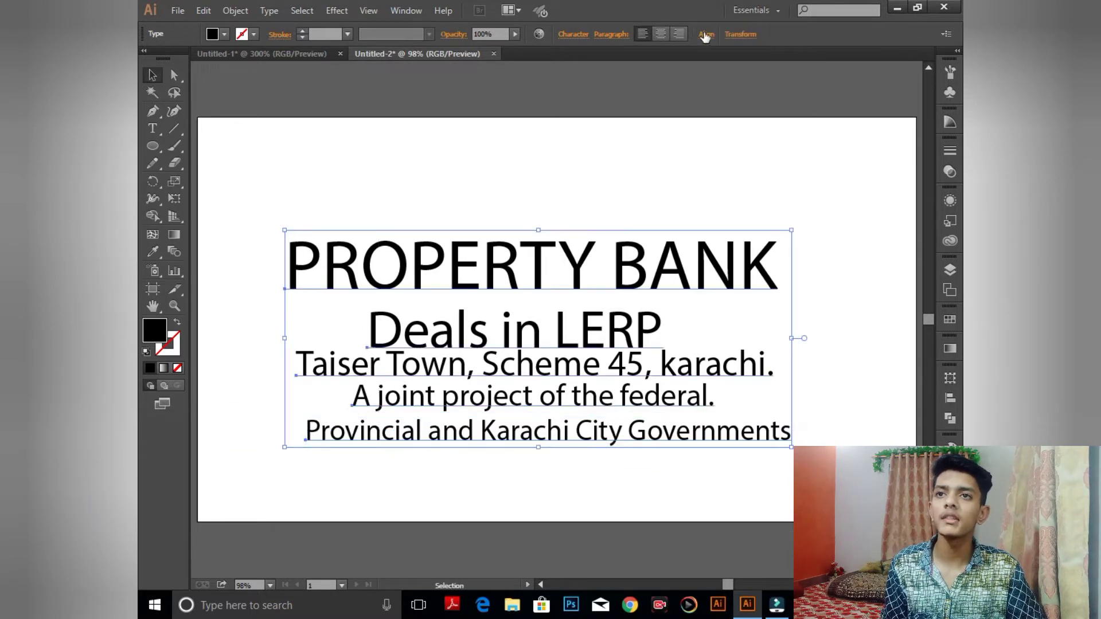
{"action": "left_click", "coordinate": [704, 34]}
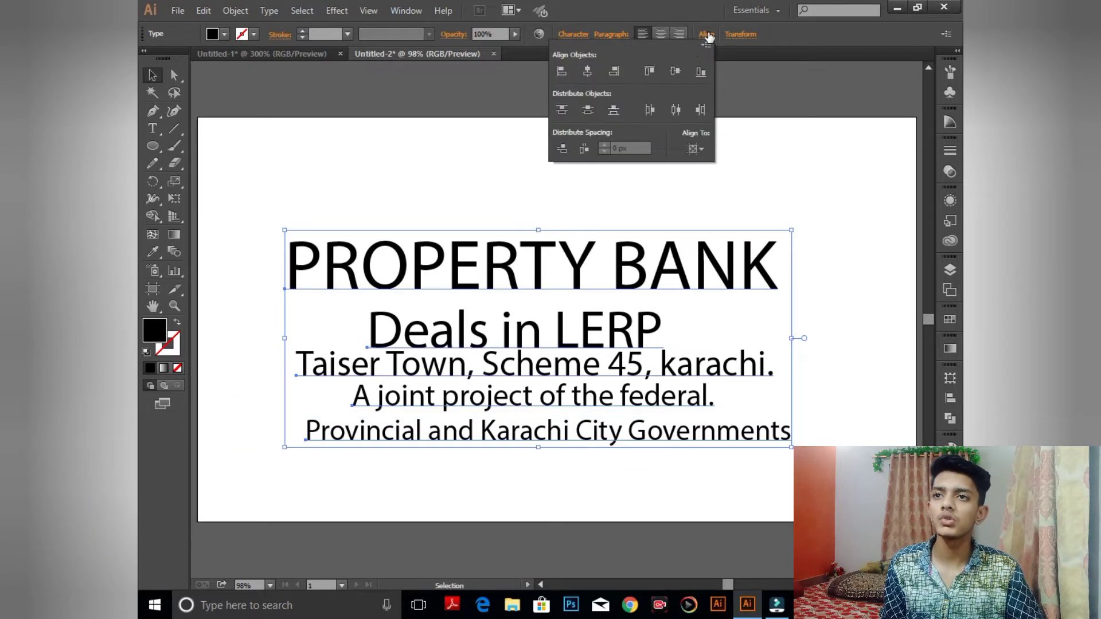
{"action": "left_click", "coordinate": [588, 111]}
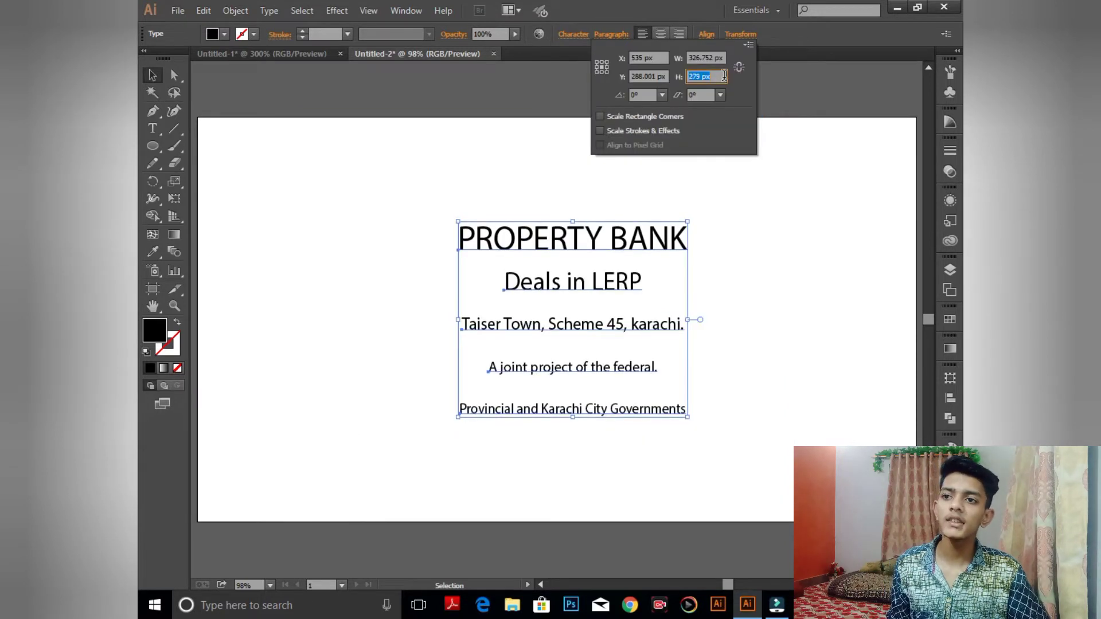
Reduce the height of the selected five-line text block to 64 px, leaving its width unlinked
{"action": "key", "text": "Down"}
{"action": "key", "text": "Down"}
{"action": "key", "text": "Down"}
{"action": "key", "text": "Down"}
{"action": "key", "text": "Down"}
{"action": "key", "text": "Down"}
{"action": "key", "text": "Down"}
{"action": "key", "text": "Down"}
{"action": "key", "text": "Down"}
{"action": "key", "text": "Down"}
{"action": "key", "text": "Down"}
{"action": "key", "text": "Down"}
{"action": "key", "text": "Down"}
{"action": "key", "text": "Down"}
{"action": "key", "text": "Down"}
{"action": "key", "text": "Down"}
{"action": "key", "text": "Down"}
{"action": "key", "text": "Down"}
{"action": "key", "text": "Down"}
{"action": "key", "text": "Down"}
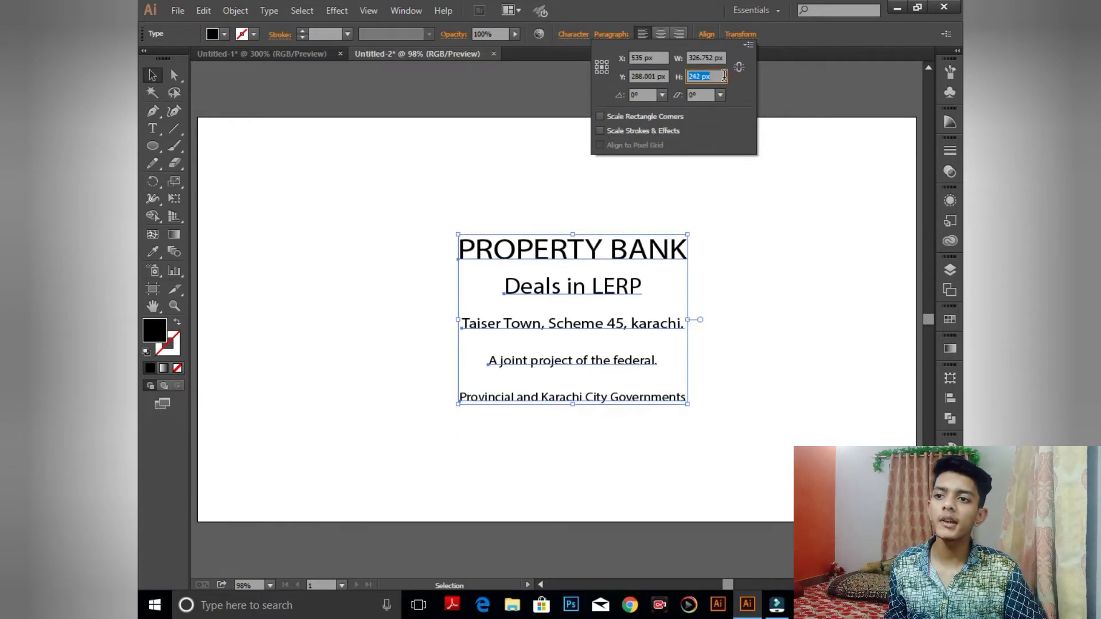
{"action": "key", "text": "Down"}
{"action": "key", "text": "Down"}
{"action": "key", "text": "Down"}
{"action": "key", "text": "Down"}
{"action": "key", "text": "Down"}
{"action": "key", "text": "Down"}
{"action": "key", "text": "Down"}
{"action": "key", "text": "Down"}
{"action": "key", "text": "Down"}
{"action": "key", "text": "Down"}
{"action": "key", "text": "Down"}
{"action": "key", "text": "Down"}
{"action": "key", "text": "Down"}
{"action": "key", "text": "Down"}
{"action": "key", "text": "Down"}
{"action": "key", "text": "Down"}
{"action": "key", "text": "Down"}
{"action": "key", "text": "Down"}
{"action": "key", "text": "Down"}
{"action": "key", "text": "Down"}
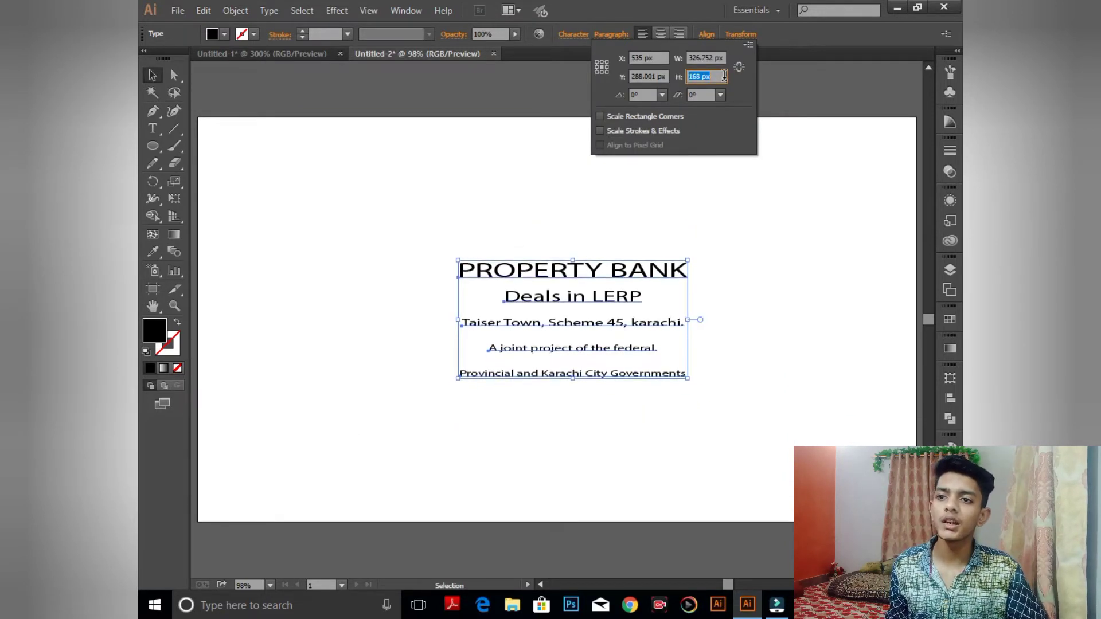
{"action": "key", "text": "Down"}
{"action": "key", "text": "Down"}
{"action": "key", "text": "Down"}
{"action": "key", "text": "Down"}
{"action": "key", "text": "Down"}
{"action": "key", "text": "Down"}
{"action": "key", "text": "Down"}
{"action": "key", "text": "Down"}
{"action": "key", "text": "Down"}
{"action": "key", "text": "Down"}
{"action": "key", "text": "Down"}
{"action": "key", "text": "Down"}
{"action": "key", "text": "Down"}
{"action": "key", "text": "Down"}
{"action": "key", "text": "Down"}
{"action": "key", "text": "Down"}
{"action": "key", "text": "Down"}
{"action": "key", "text": "Down"}
{"action": "key", "text": "Down"}
{"action": "key", "text": "Down"}
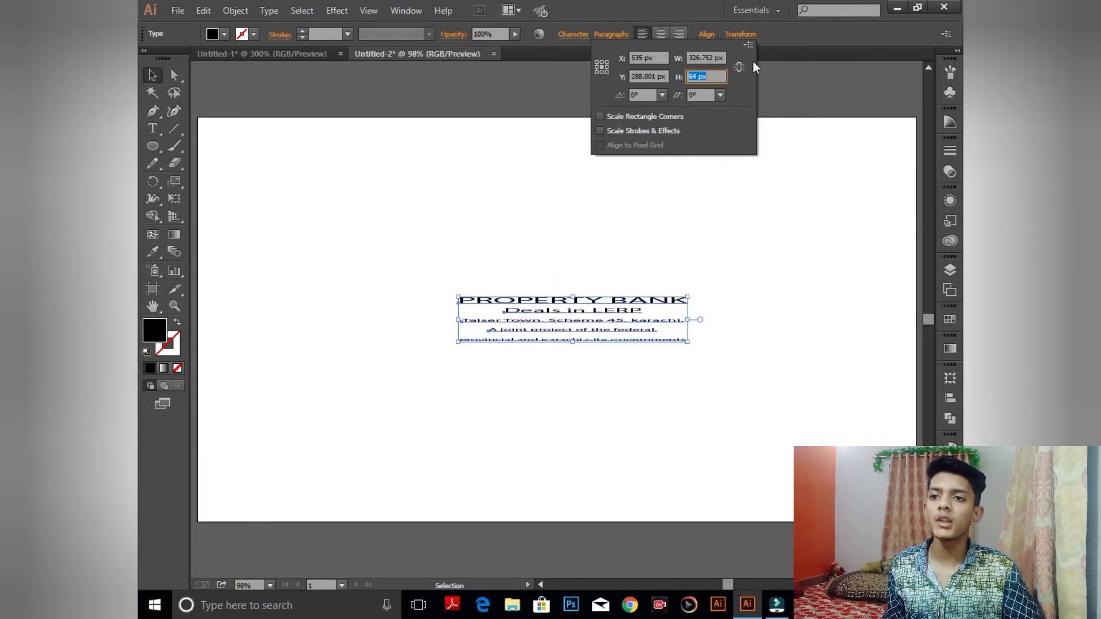
Switch to the Untitled-1 document and delete the stretched PROPERTY BANK text above the black card
{"action": "key", "text": "Return"}
{"action": "left_click_drag", "start_coordinate": [654, 300], "coordinate": [513, 359]}
{"action": "left_click_drag", "start_coordinate": [604, 372], "coordinate": [604, 371]}
{"action": "left_click_drag", "start_coordinate": [673, 456], "coordinate": [703, 278]}
{"action": "key", "text": "ctrl+minus"}
{"action": "key", "text": "ctrl+minus"}
{"action": "key", "text": "ctrl+minus"}
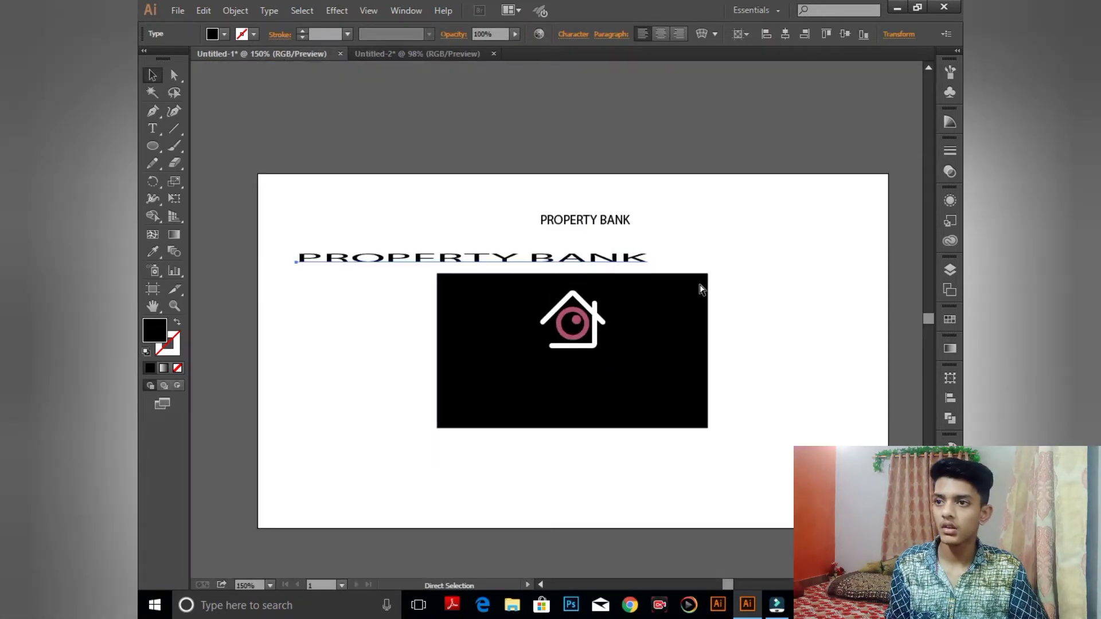
{"action": "left_click_drag", "start_coordinate": [570, 280], "coordinate": [618, 189]}
{"action": "key", "text": "Delete"}
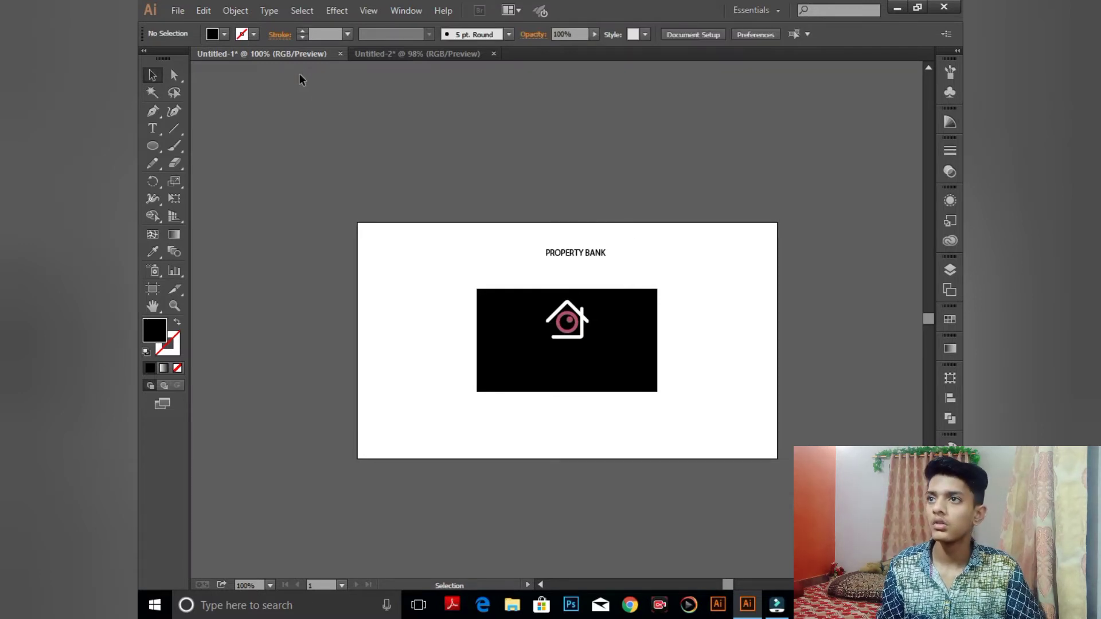
Copy the five-line text block from Untitled-2 into Untitled-1, above the artboard
{"action": "left_click", "coordinate": [405, 53]}
{"action": "key", "text": "ctrl+a"}
{"action": "left_click_drag", "start_coordinate": [606, 320], "coordinate": [658, 214]}
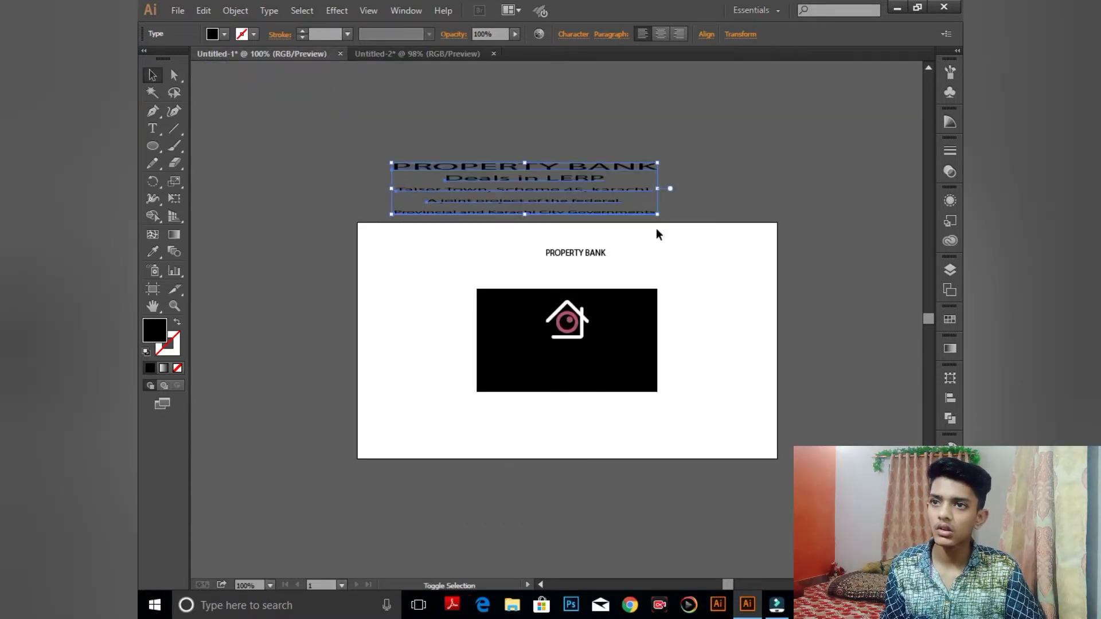
{"action": "left_click", "coordinate": [686, 200]}
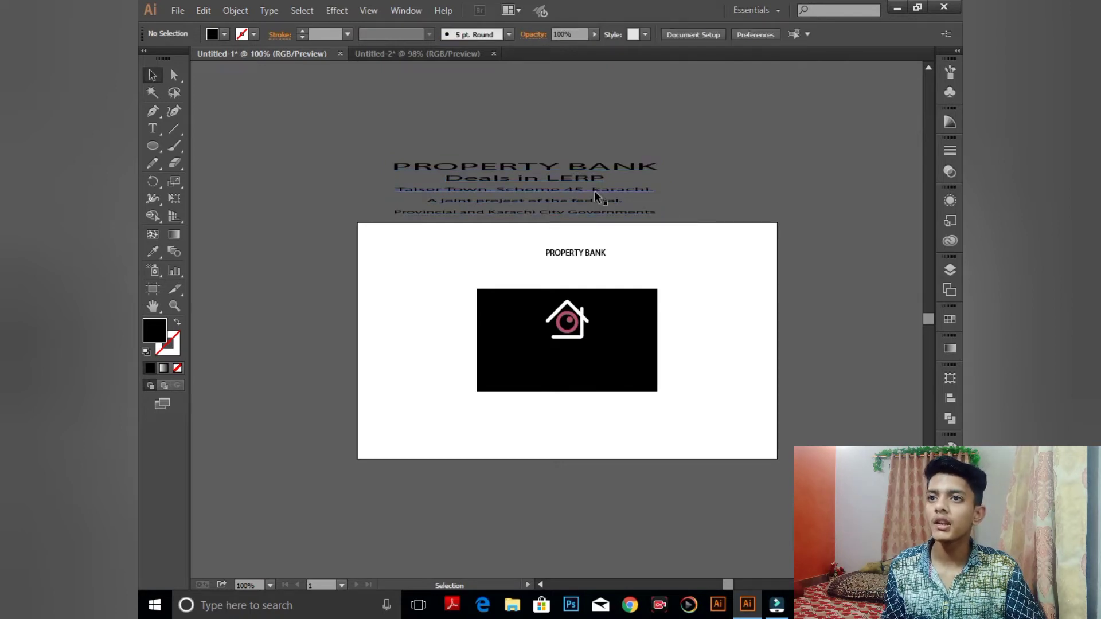
Colour all five copied text lines white by sampling the house outline with the Eyedropper
{"action": "left_click", "coordinate": [584, 195]}
{"action": "left_click", "coordinate": [491, 217]}
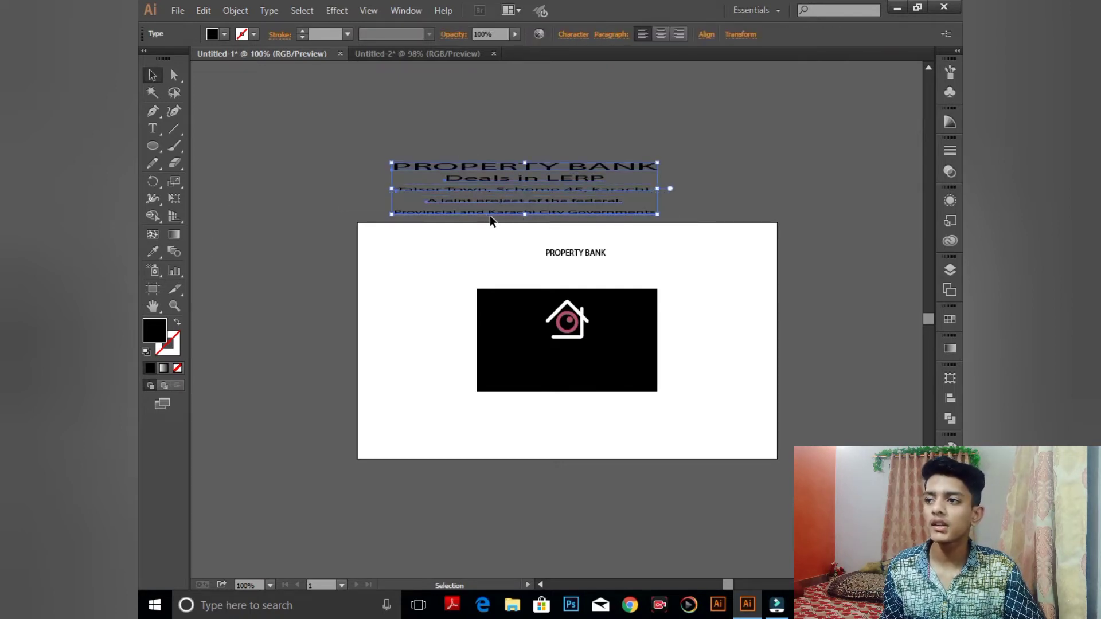
{"action": "left_click", "coordinate": [149, 256]}
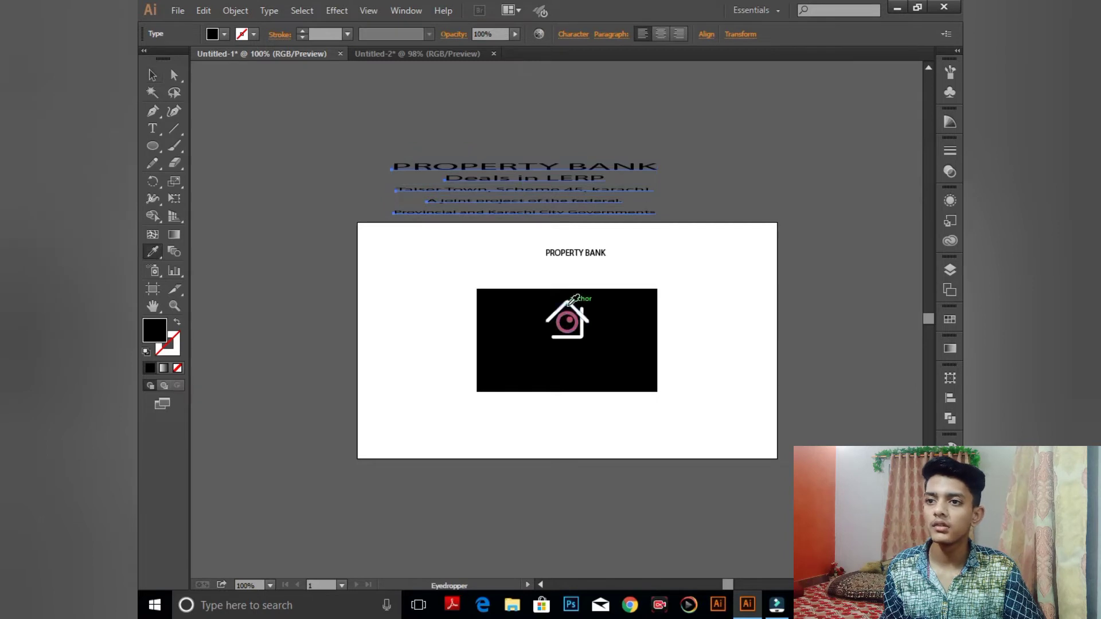
{"action": "left_click", "coordinate": [571, 301]}
{"action": "left_click", "coordinate": [148, 75]}
{"action": "left_click", "coordinate": [257, 145]}
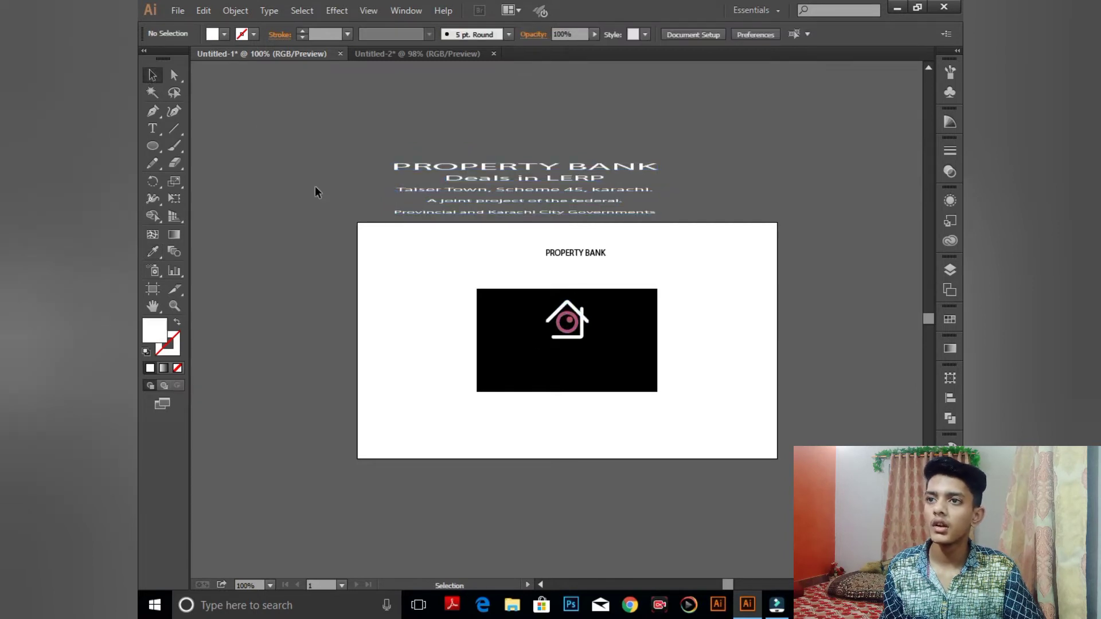
Move the five white text lines onto the black card below the house logo
{"action": "left_click_drag", "start_coordinate": [488, 164], "coordinate": [494, 168]}
{"action": "left_click_drag", "start_coordinate": [423, 129], "coordinate": [510, 214]}
{"action": "left_click_drag", "start_coordinate": [489, 160], "coordinate": [499, 212]}
{"action": "key", "text": "ctrl+z"}
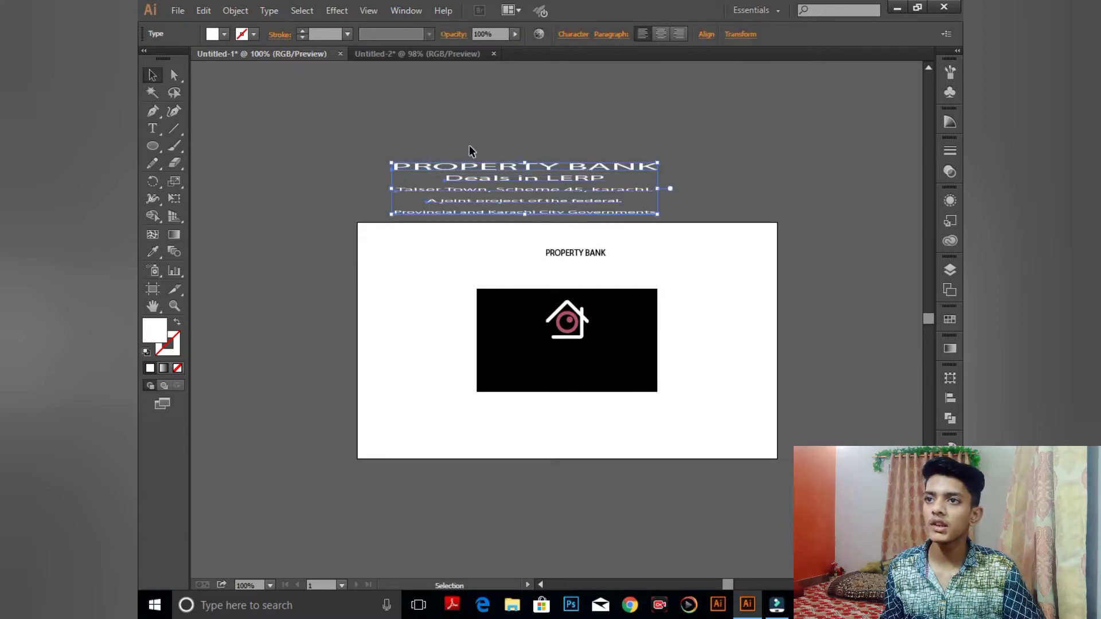
{"action": "left_click_drag", "start_coordinate": [475, 171], "coordinate": [528, 341]}
{"action": "key", "text": "ctrl+plus"}
{"action": "key", "text": "ctrl+plus"}
{"action": "key", "text": "ctrl+plus"}
{"action": "left_click_drag", "start_coordinate": [531, 396], "coordinate": [287, 199]}
{"action": "left_click_drag", "start_coordinate": [772, 311], "coordinate": [631, 267]}
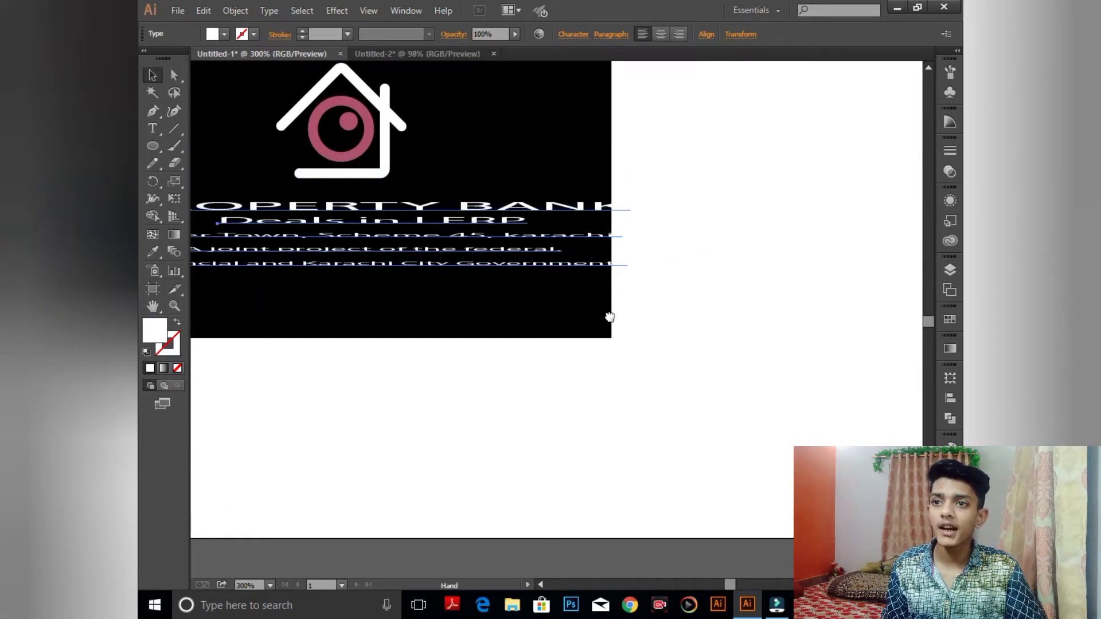
Resize the five-line text block to fit inside the card and nudge it into place beneath the logo
{"action": "left_click_drag", "start_coordinate": [590, 310], "coordinate": [752, 353]}
{"action": "left_click_drag", "start_coordinate": [805, 326], "coordinate": [792, 393]}
{"action": "left_click_drag", "start_coordinate": [731, 335], "coordinate": [759, 388]}
{"action": "key", "text": "Down"}
{"action": "key", "text": "Down"}
{"action": "key", "text": "Down"}
{"action": "key", "text": "Right"}
{"action": "key", "text": "Right"}
{"action": "key", "text": "Right"}
{"action": "key", "text": "Down"}
{"action": "key", "text": "Down"}
{"action": "key", "text": "Down"}
{"action": "key", "text": "Down"}
{"action": "key", "text": "Up"}
{"action": "key", "text": "Up"}
{"action": "key", "text": "Up"}
{"action": "left_click", "coordinate": [650, 439]}
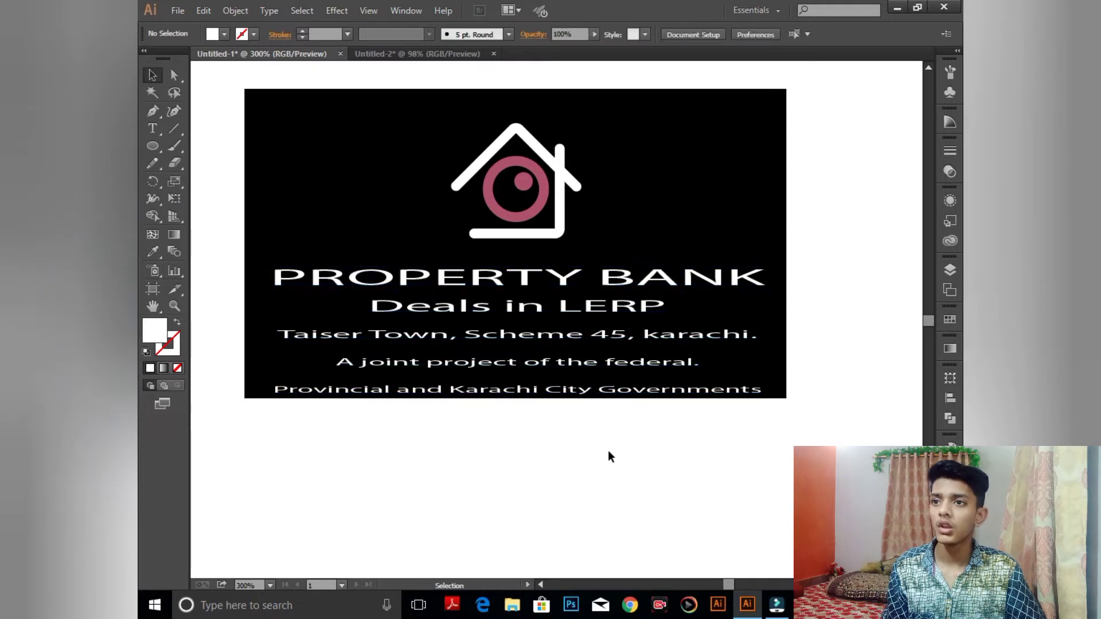
Select the whole house-and-ring logo and nudge it upward on the card
{"action": "left_click_drag", "start_coordinate": [430, 140], "coordinate": [553, 209]}
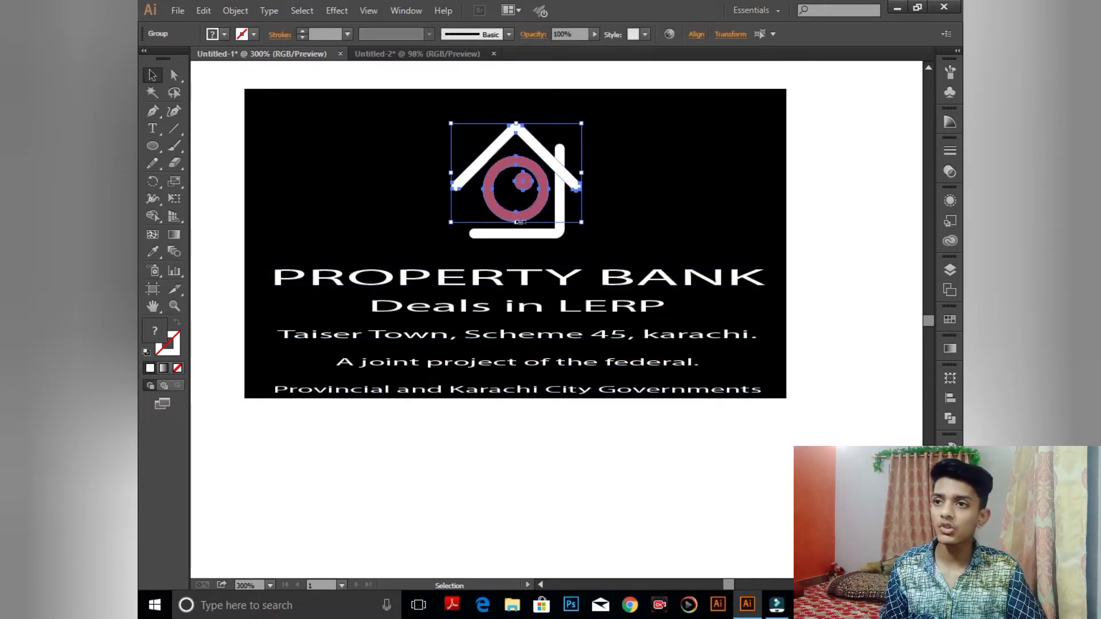
{"action": "left_click_drag", "start_coordinate": [423, 164], "coordinate": [602, 243]}
{"action": "key", "text": "Up"}
{"action": "key", "text": "Up"}
{"action": "key", "text": "Up"}
{"action": "key", "text": "Up"}
{"action": "key", "text": "Up"}
{"action": "key", "text": "Up"}
{"action": "key", "text": "Up"}
{"action": "key", "text": "Up"}
{"action": "key", "text": "Up"}
{"action": "key", "text": "Up"}
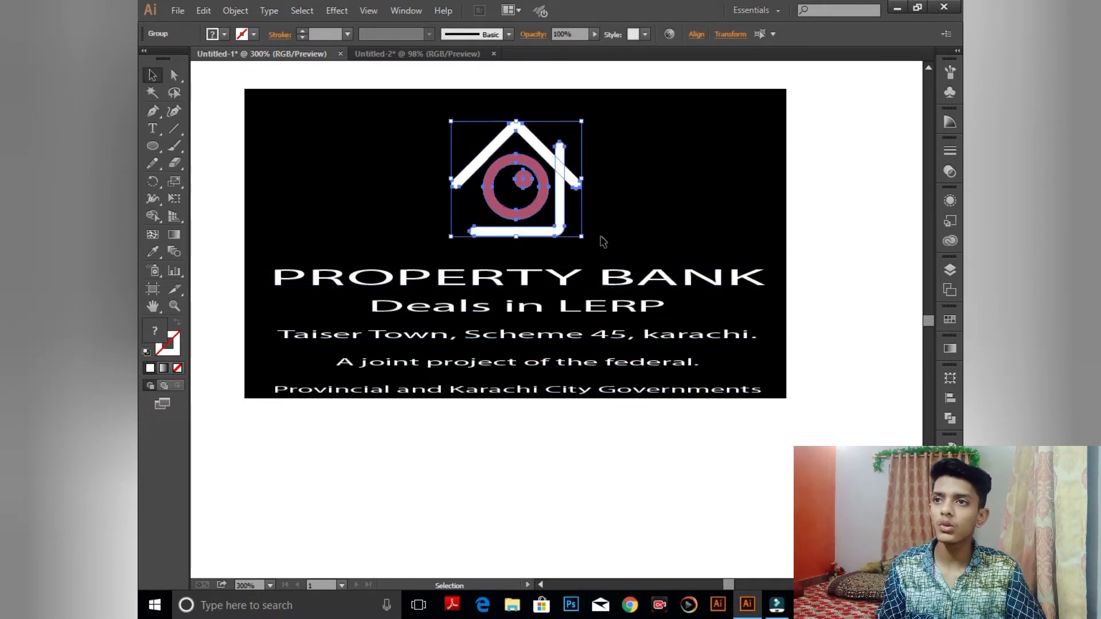
{"action": "key", "text": "Down"}
{"action": "key", "text": "Up"}
{"action": "left_click", "coordinate": [617, 177]}
Move the spare PROPERTY BANK text onto the card beneath the logo and give it a 1 pt white stroke with no fill
{"action": "left_click_drag", "start_coordinate": [602, 152], "coordinate": [611, 382]}
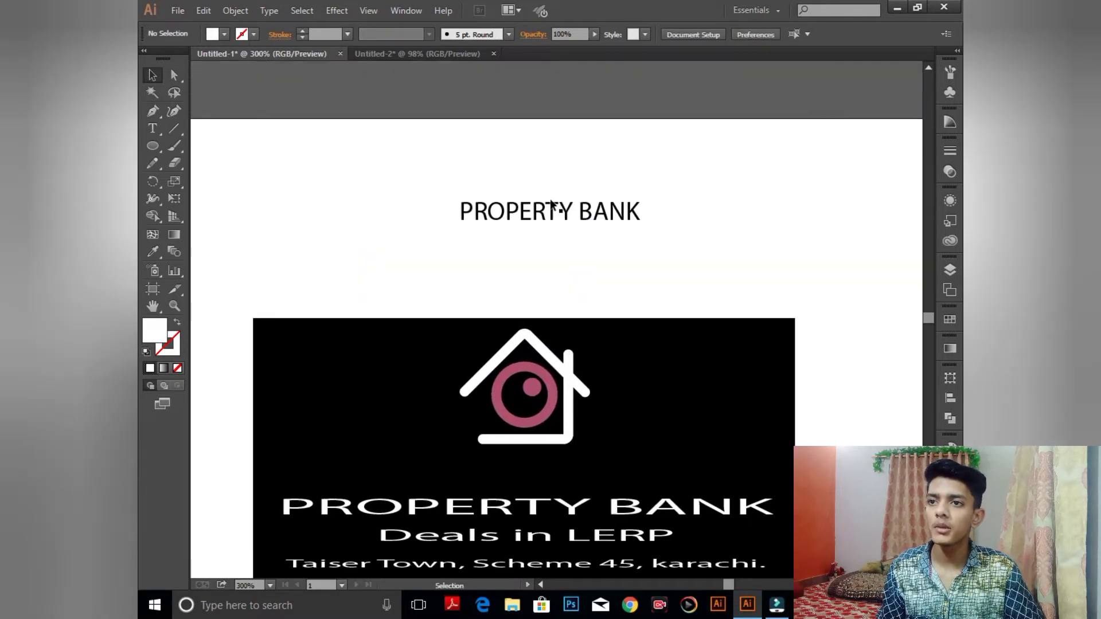
{"action": "double_click", "coordinate": [554, 211]}
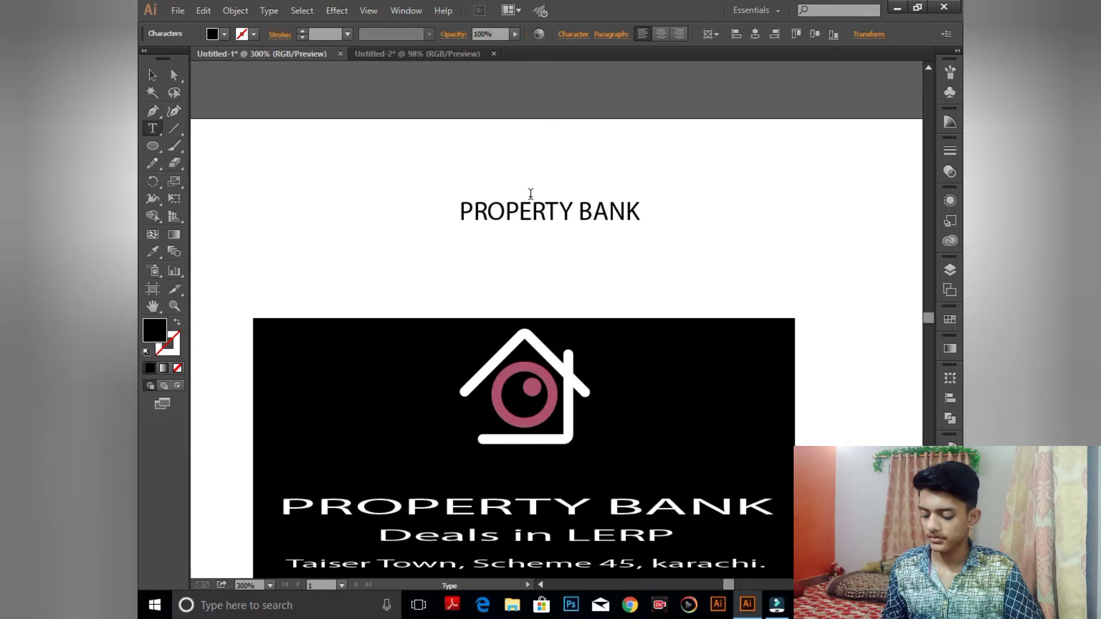
{"action": "left_click", "coordinate": [152, 75]}
{"action": "left_click_drag", "start_coordinate": [518, 210], "coordinate": [498, 474]}
{"action": "left_click_drag", "start_coordinate": [609, 482], "coordinate": [594, 338]}
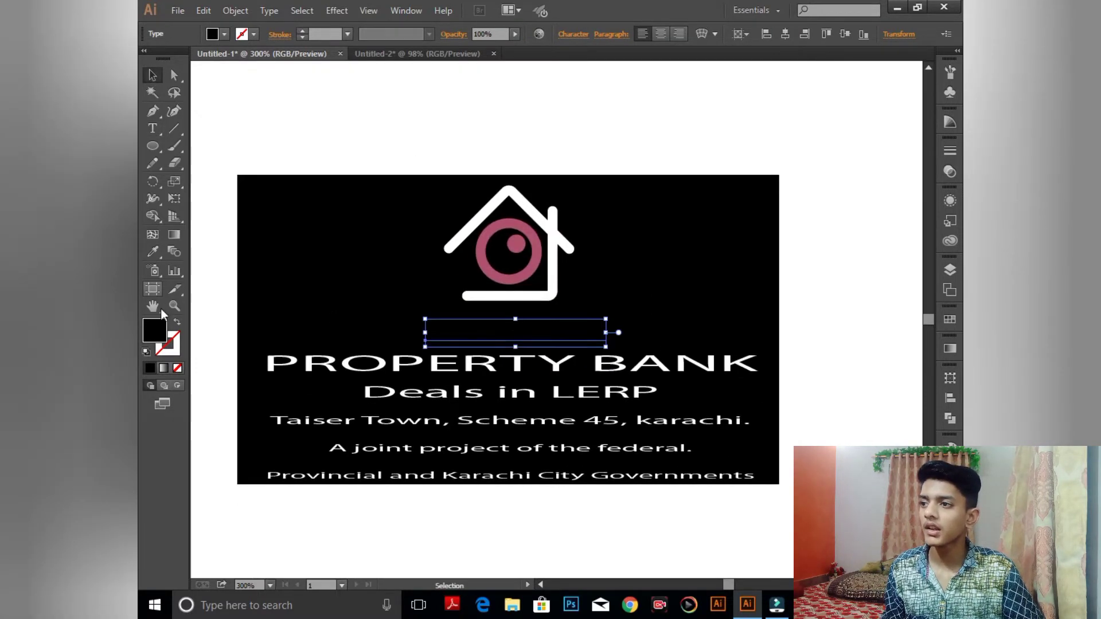
{"action": "left_click", "coordinate": [146, 353]}
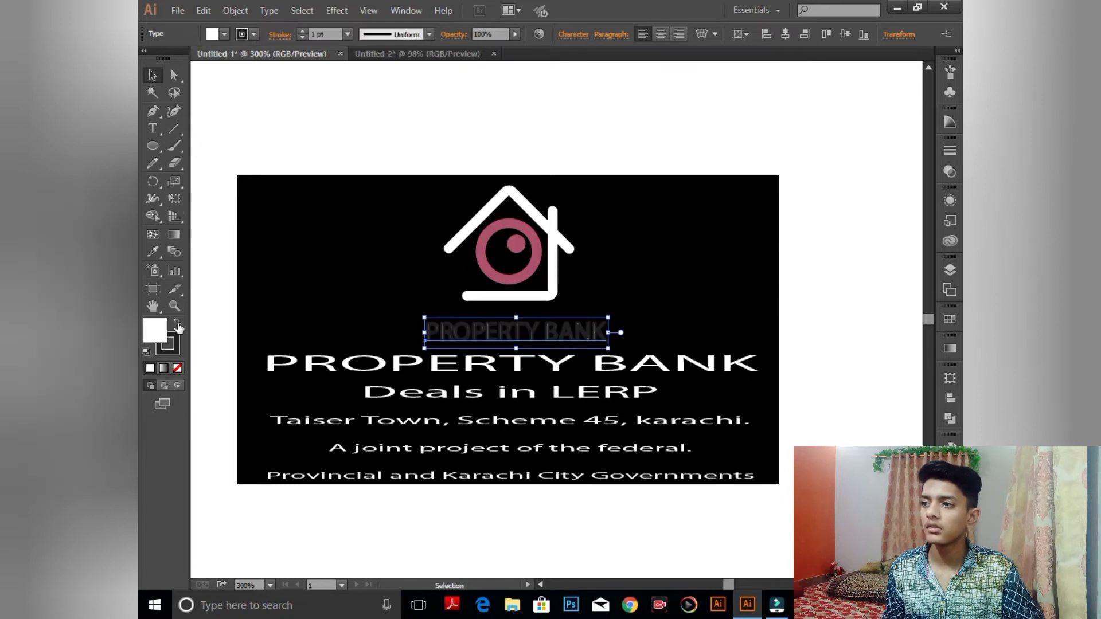
{"action": "left_click", "coordinate": [178, 370]}
Enlarge the outlined PROPERTY BANK text slightly and nudge it up and left to centre it under the logo
{"action": "left_click_drag", "start_coordinate": [605, 344], "coordinate": [647, 353]}
{"action": "key", "text": "Up"}
{"action": "key", "text": "Up"}
{"action": "key", "text": "Left"}
{"action": "key", "text": "Left"}
{"action": "key", "text": "Left"}
{"action": "key", "text": "Left"}
{"action": "key", "text": "Left"}
{"action": "key", "text": "Left"}
{"action": "key", "text": "Left"}
{"action": "key", "text": "Left"}
{"action": "key", "text": "Left"}
{"action": "key", "text": "Left"}
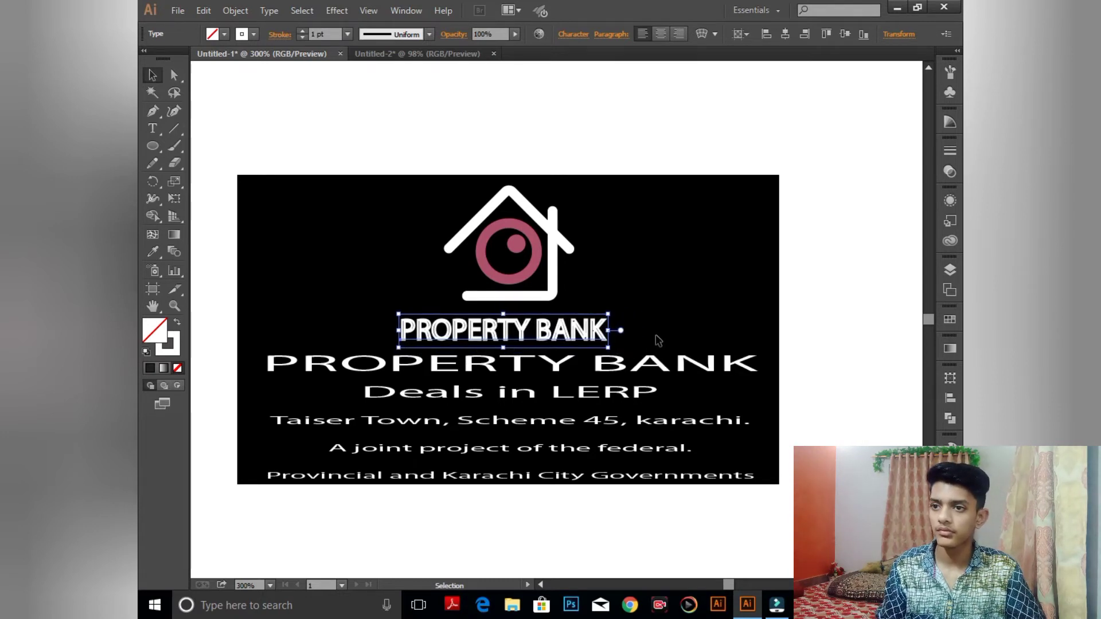
{"action": "left_click", "coordinate": [660, 368]}
Apply the outlined PROPERTY BANK text's style to the five lines below it with the Eyedropper
{"action": "left_click_drag", "start_coordinate": [295, 414], "coordinate": [395, 493]}
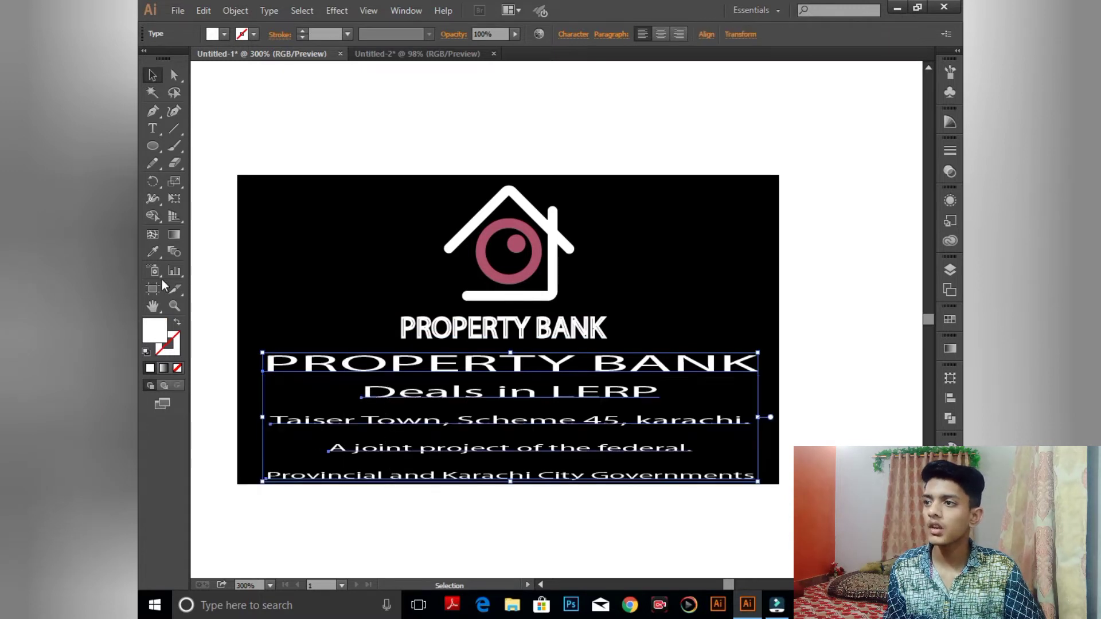
{"action": "left_click", "coordinate": [154, 251]}
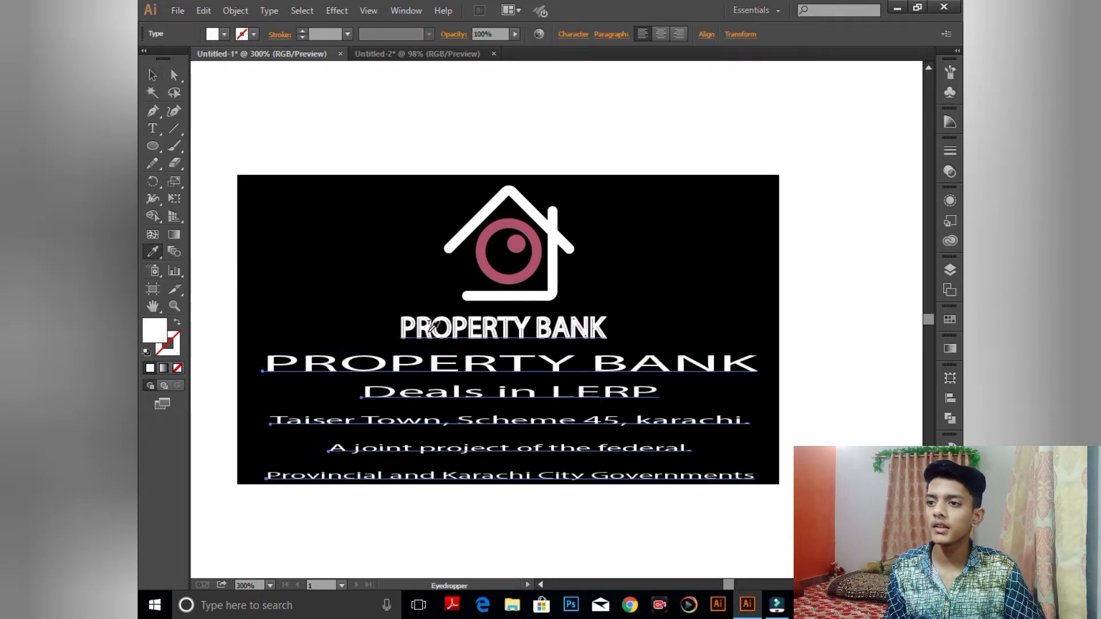
{"action": "left_click", "coordinate": [432, 325]}
{"action": "left_click", "coordinate": [153, 75]}
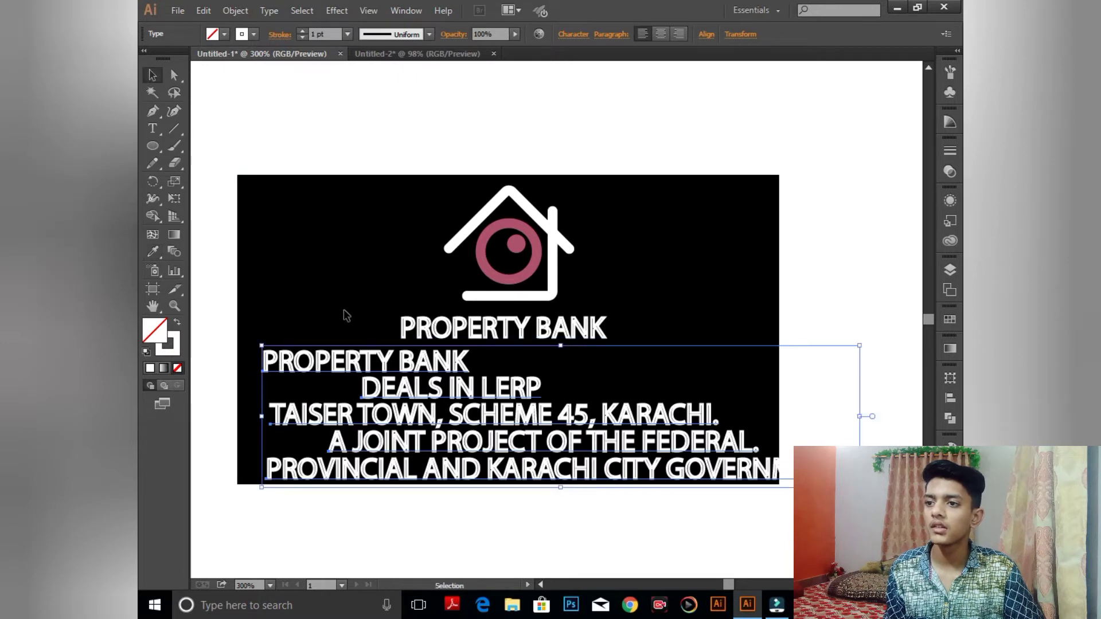
{"action": "left_click", "coordinate": [348, 314]}
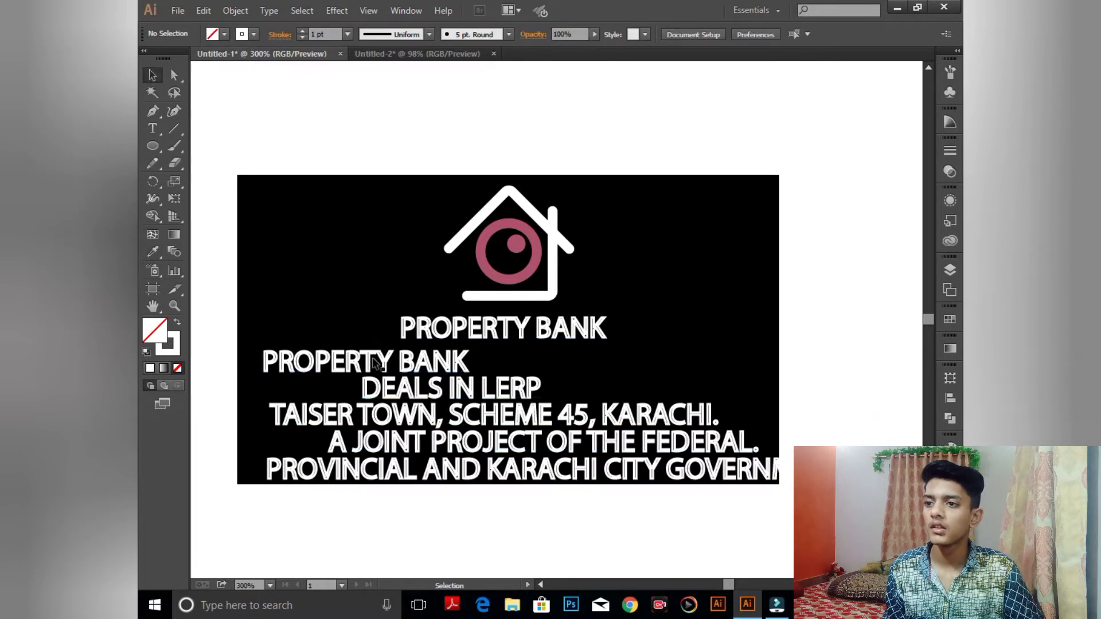
Align the five restyled text lines to one another by their horizontal centres
{"action": "left_click_drag", "start_coordinate": [301, 304], "coordinate": [394, 483]}
{"action": "left_click", "coordinate": [707, 36]}
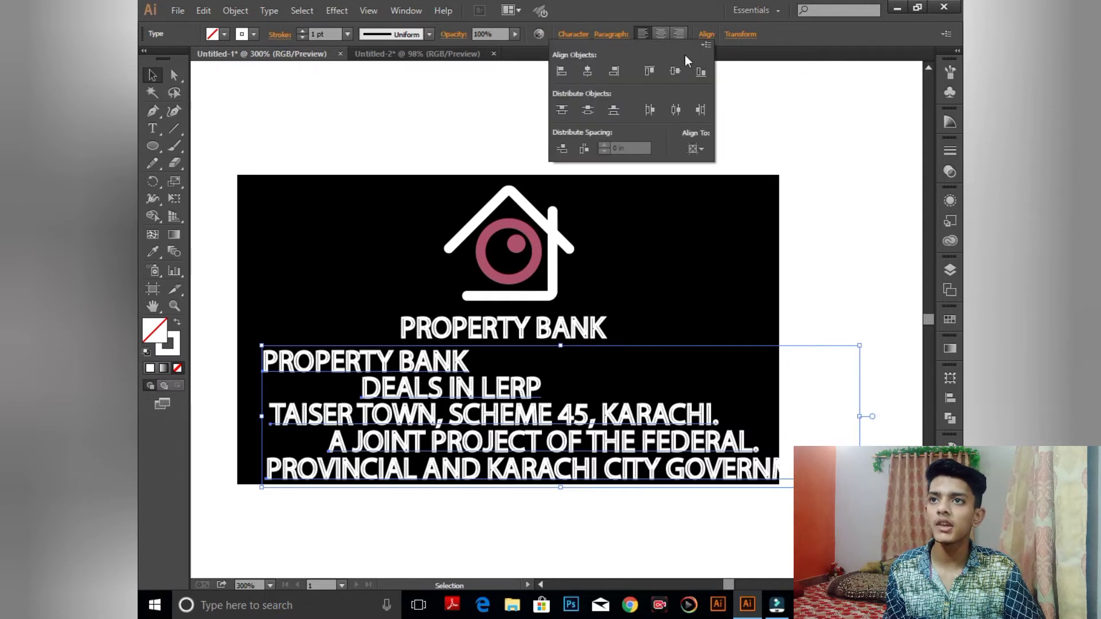
{"action": "left_click", "coordinate": [588, 70]}
{"action": "left_click", "coordinate": [742, 242]}
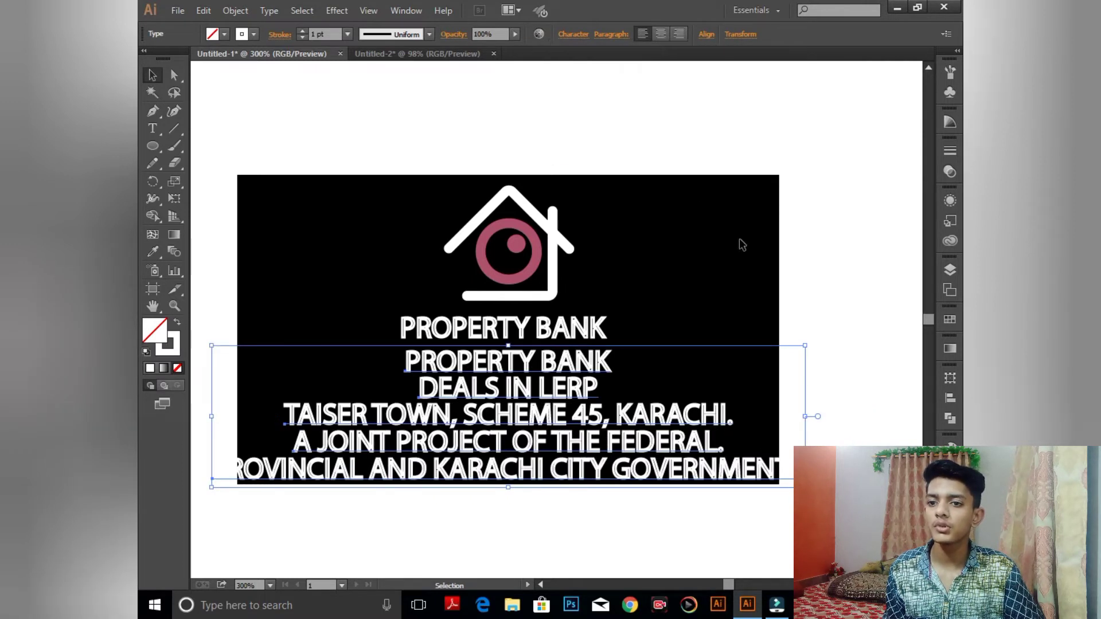
{"action": "left_click", "coordinate": [747, 250]}
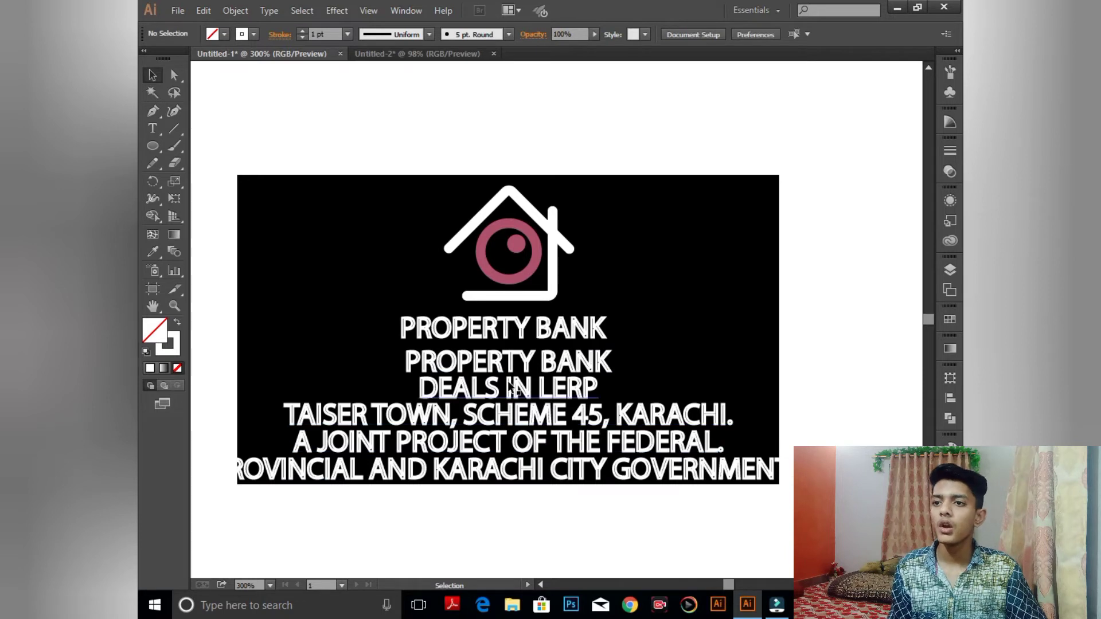
Enlarge the upper PROPERTY BANK line so it stands out as the heading under the logo
{"action": "left_click", "coordinate": [580, 338]}
{"action": "left_click_drag", "start_coordinate": [608, 344], "coordinate": [654, 366]}
{"action": "left_click", "coordinate": [725, 335]}
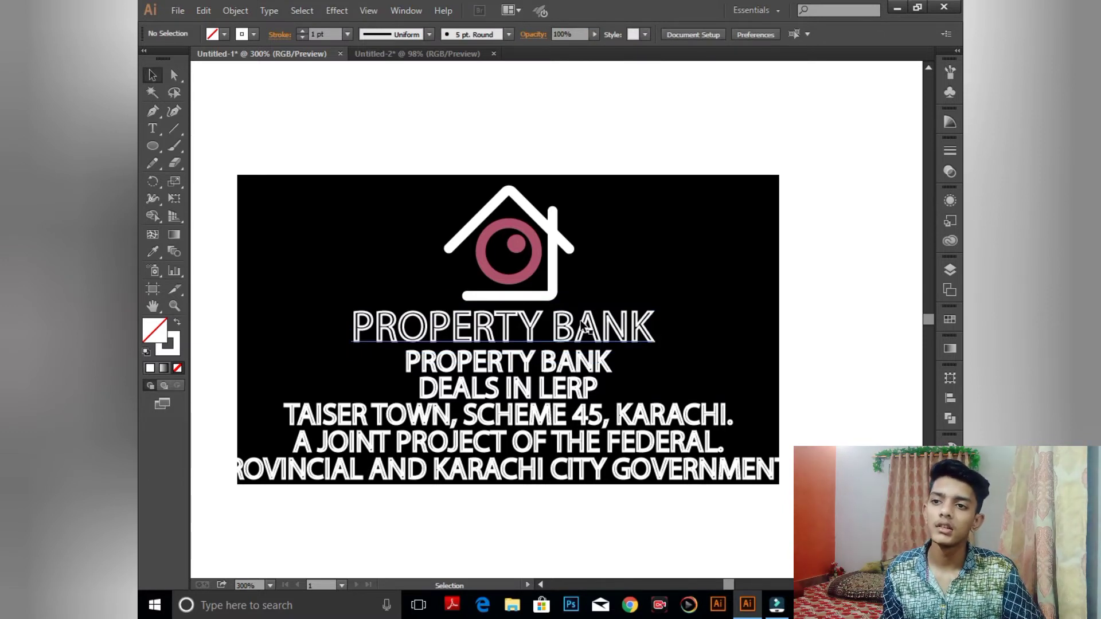
{"action": "left_click", "coordinate": [591, 332]}
{"action": "left_click", "coordinate": [715, 302]}
{"action": "left_click", "coordinate": [638, 340]}
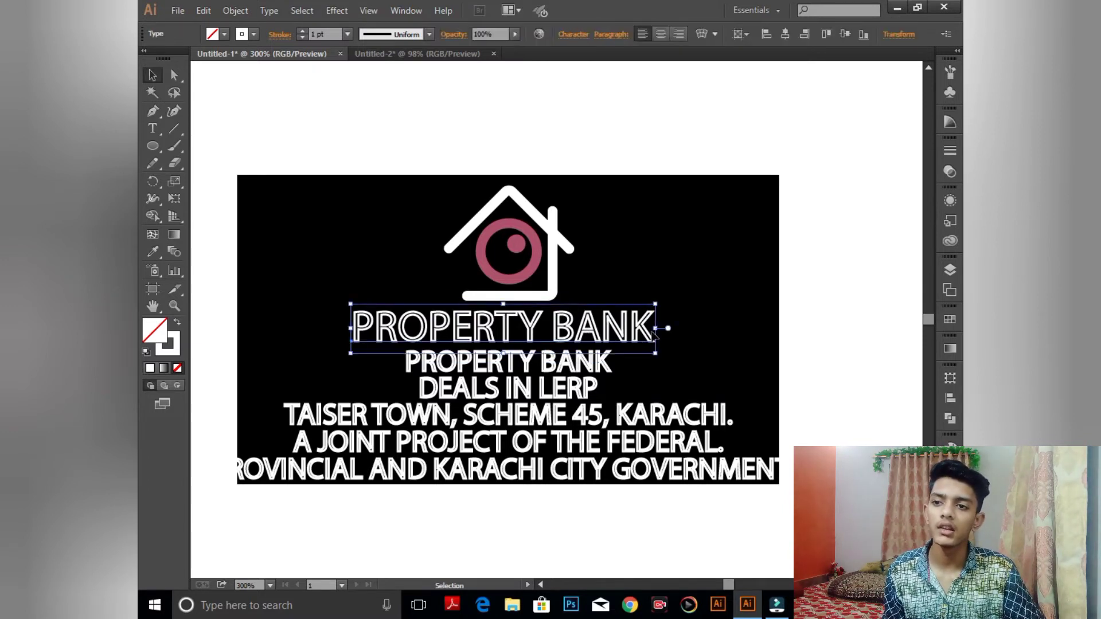
{"action": "left_click", "coordinate": [725, 336]}
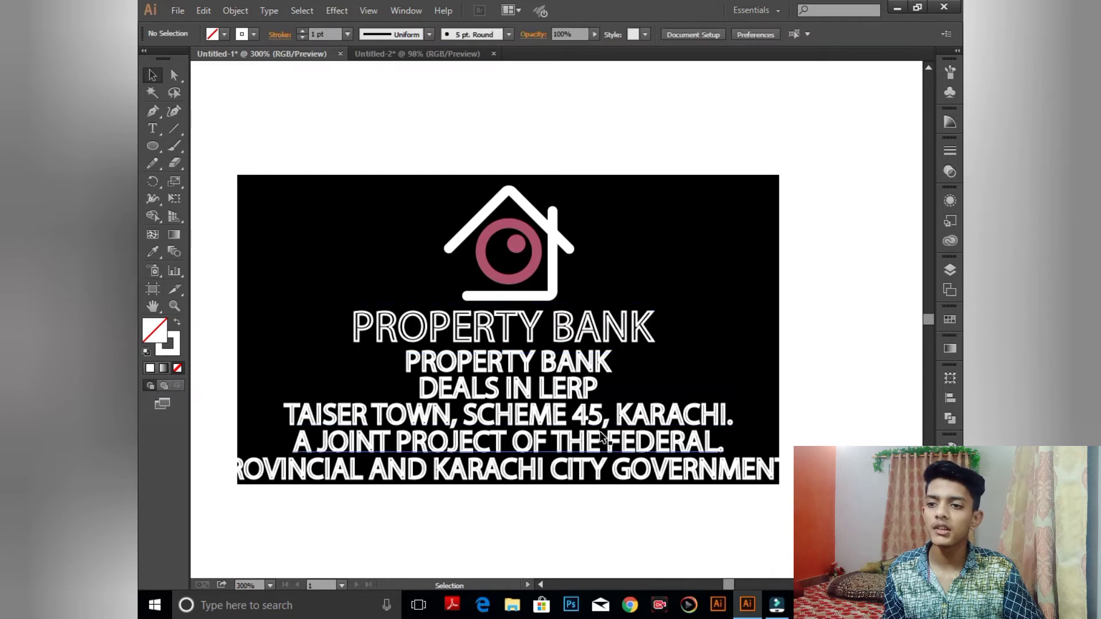
Shrink the "Provincial and Karachi City Governments" line to fit within the card's width and centre it
{"action": "left_click", "coordinate": [622, 468]}
{"action": "left_click_drag", "start_coordinate": [805, 488], "coordinate": [783, 466]}
{"action": "left_click", "coordinate": [810, 504]}
{"action": "left_click", "coordinate": [721, 475]}
{"action": "left_click", "coordinate": [809, 414]}
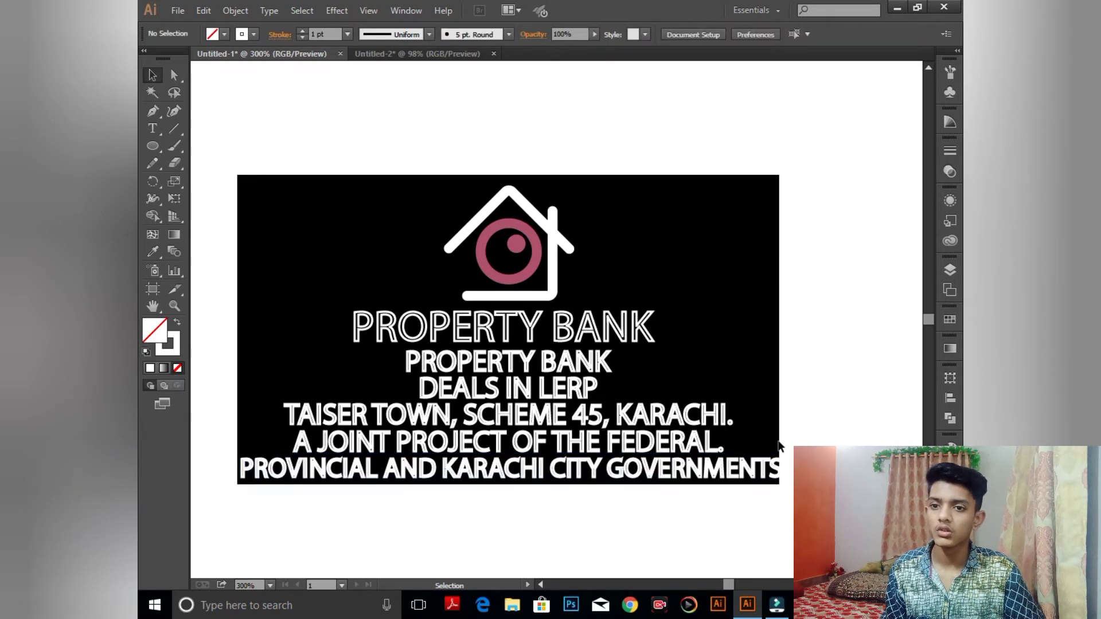
{"action": "left_click", "coordinate": [762, 473]}
{"action": "left_click_drag", "start_coordinate": [785, 470], "coordinate": [762, 471]}
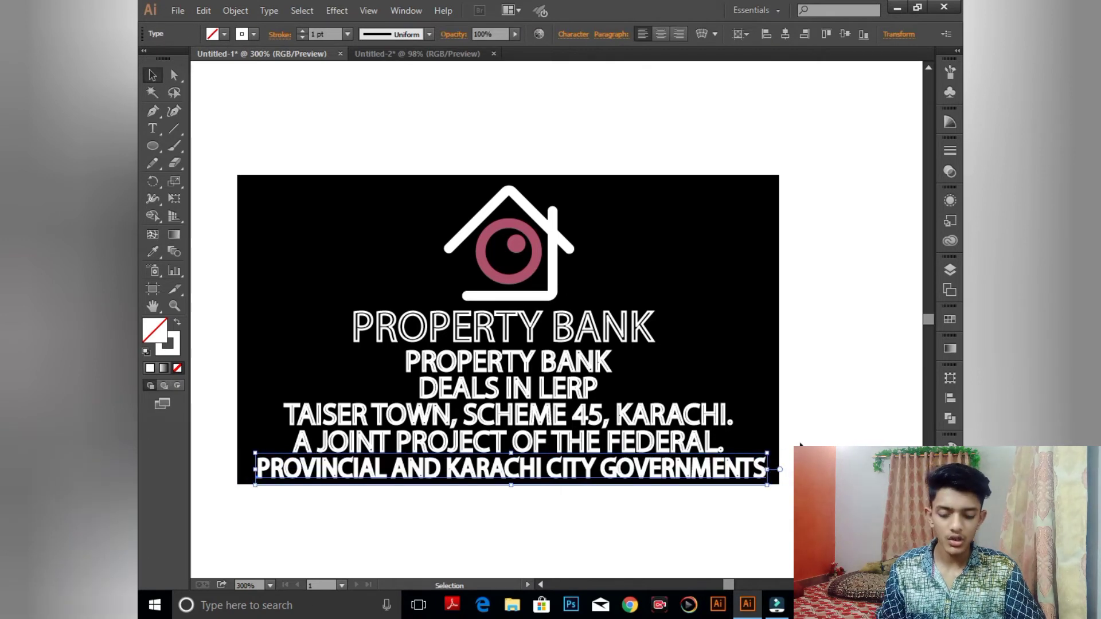
{"action": "key", "text": "Right"}
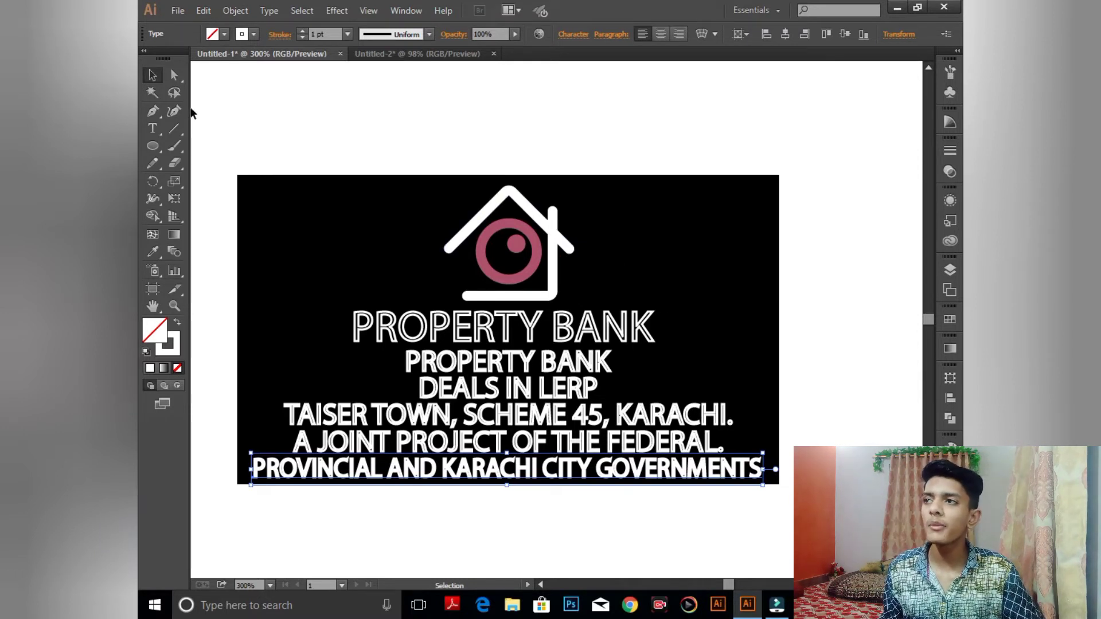
{"action": "left_click", "coordinate": [288, 250]}
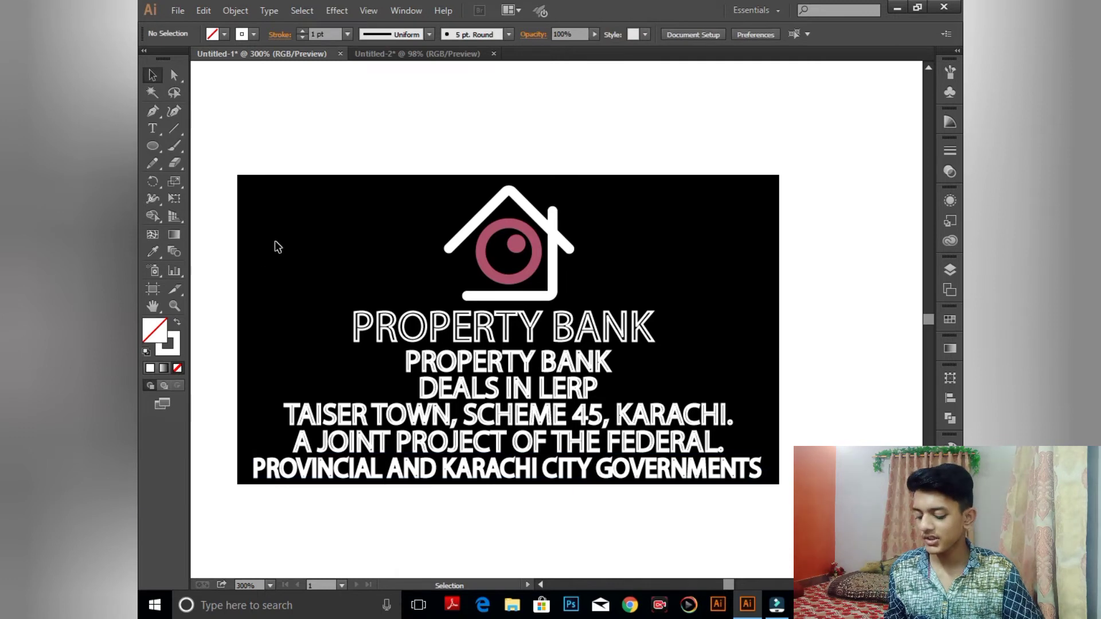
{"action": "key", "text": "a"}
{"action": "key", "text": "ctrl+a"}
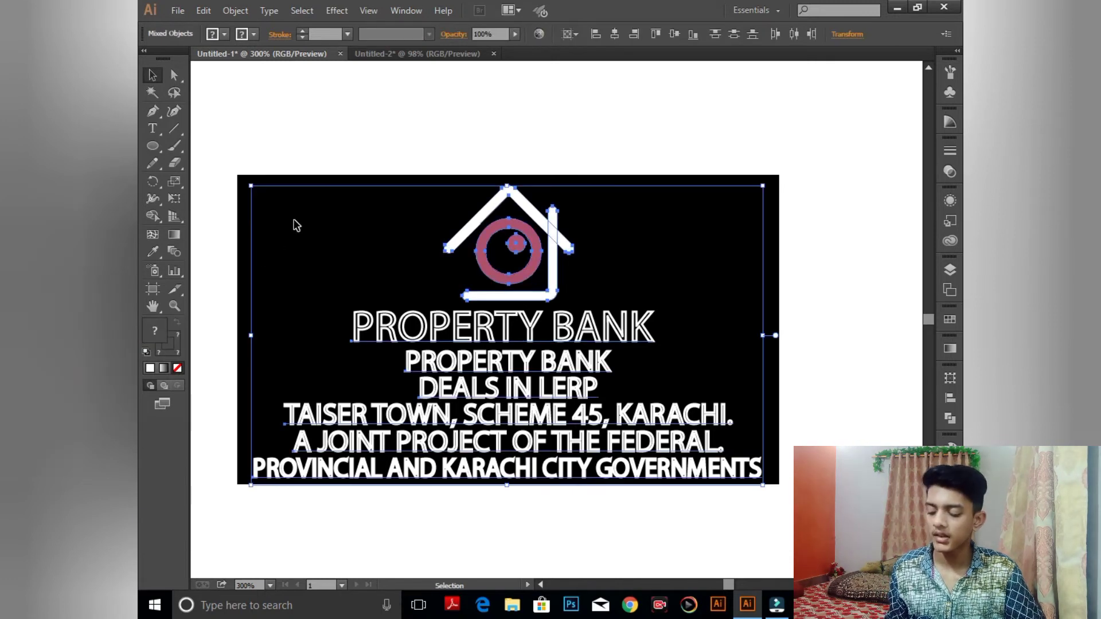
{"action": "left_click", "coordinate": [293, 225]}
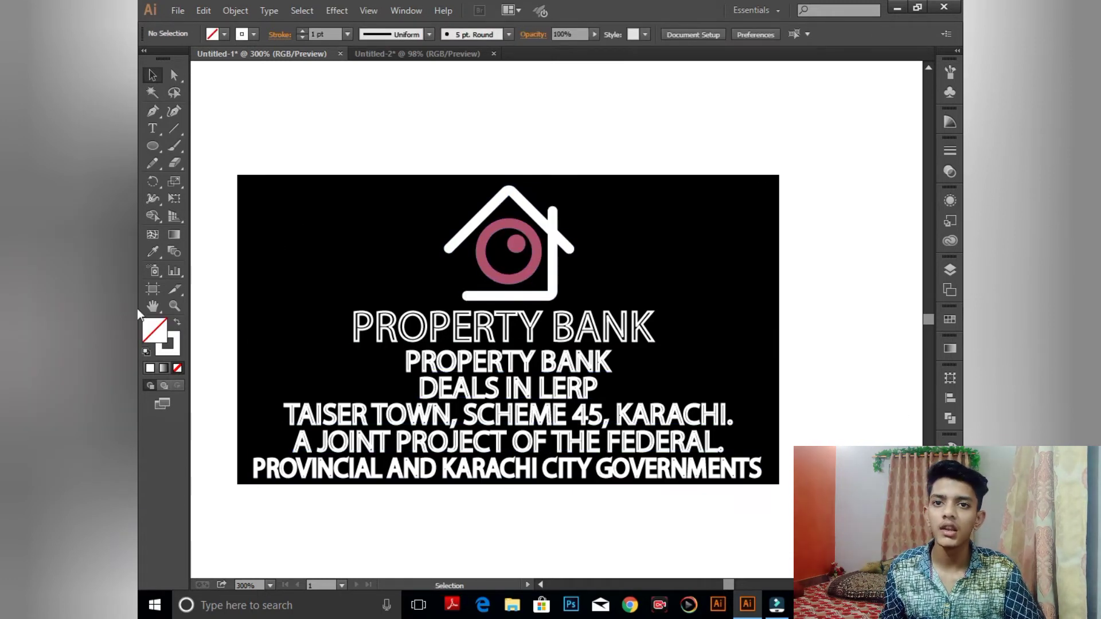
Unlock the black background rectangle of the card
{"action": "left_click", "coordinate": [949, 271]}
{"action": "left_click", "coordinate": [806, 278]}
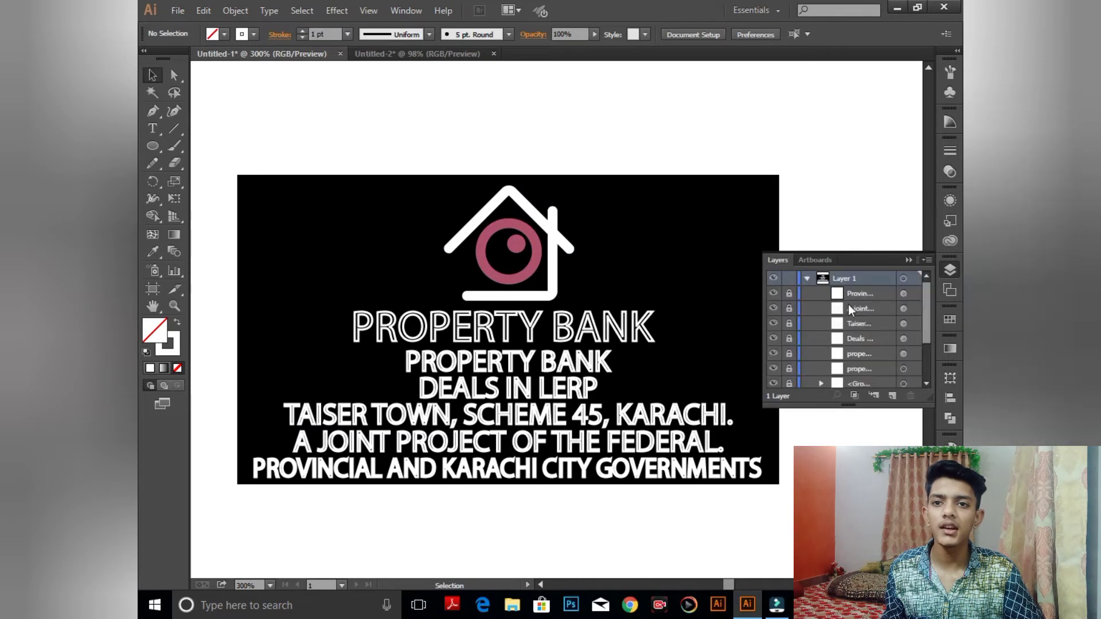
{"action": "left_click_drag", "start_coordinate": [927, 294], "coordinate": [924, 362]}
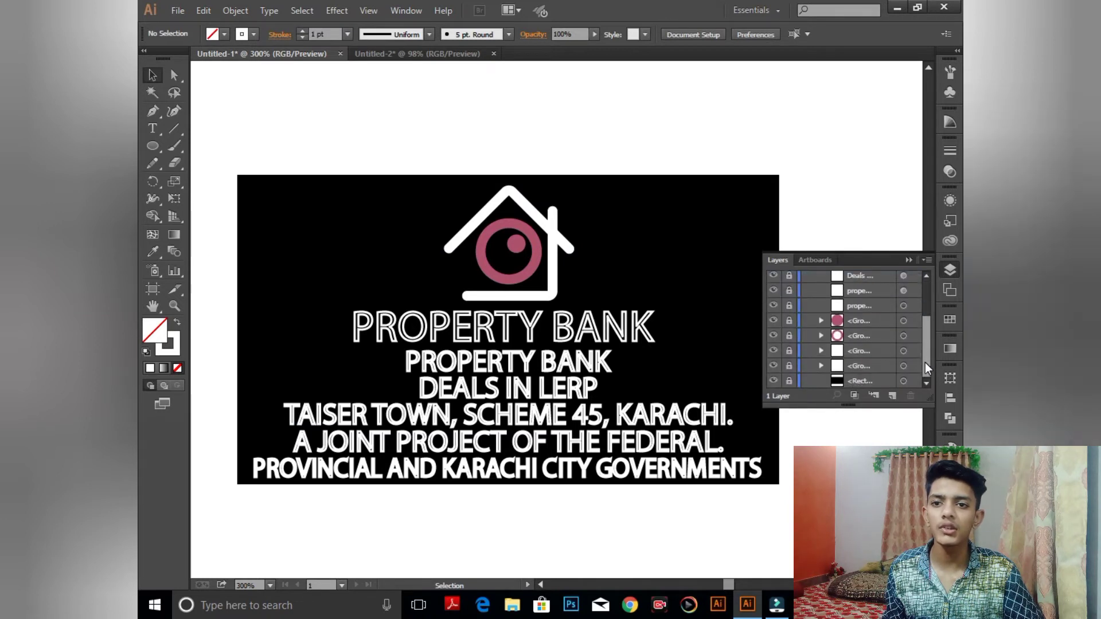
{"action": "left_click", "coordinate": [777, 382]}
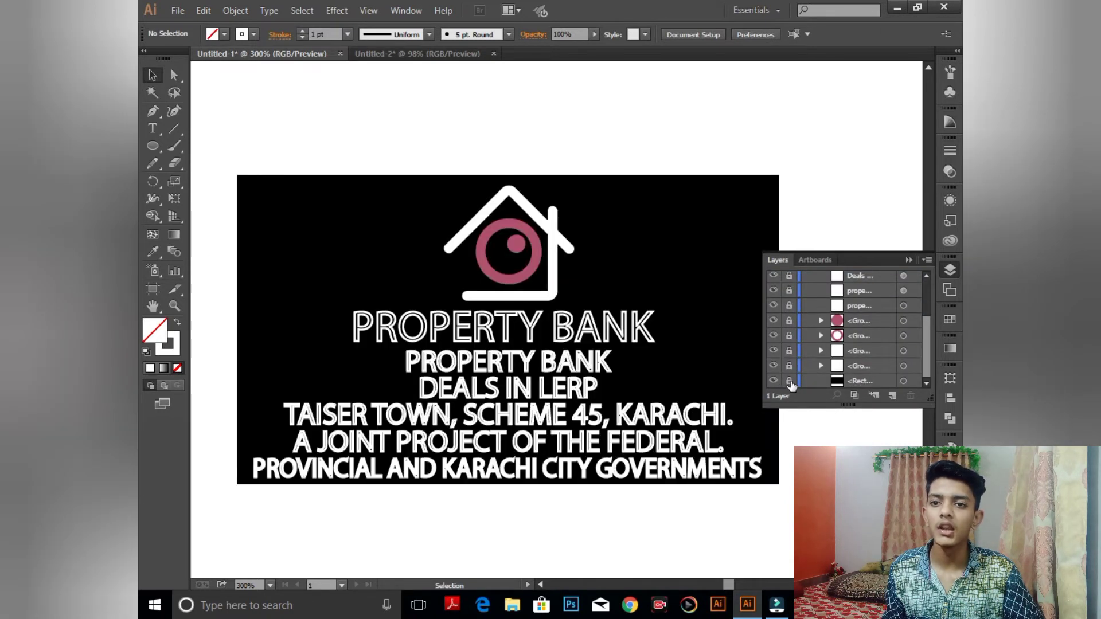
{"action": "left_click", "coordinate": [910, 260]}
Fill the card's background rectangle with a bright blue, R 0, G 2, B 242
{"action": "left_click", "coordinate": [312, 202]}
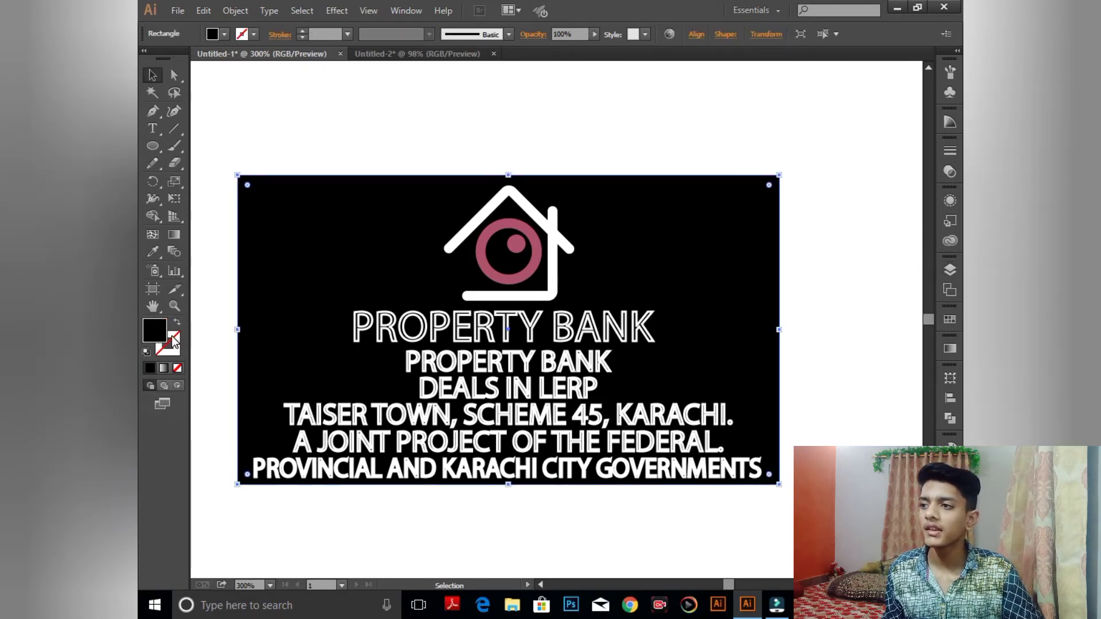
{"action": "double_click", "coordinate": [157, 329]}
{"action": "mouse_move", "coordinate": [526, 358]}
{"action": "left_mouse_down"}
{"action": "mouse_move", "coordinate": [524, 385]}
{"action": "mouse_move", "coordinate": [480, 366]}
{"action": "left_mouse_up"}
{"action": "left_click", "coordinate": [480, 383]}
{"action": "left_click", "coordinate": [629, 339]}
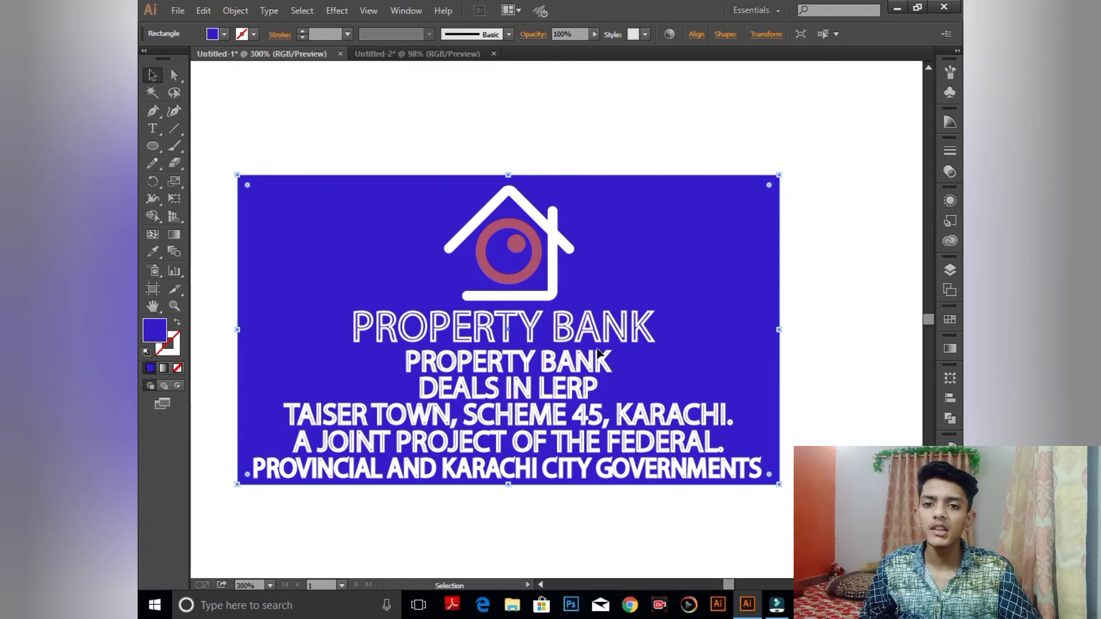
{"action": "left_click", "coordinate": [950, 448]}
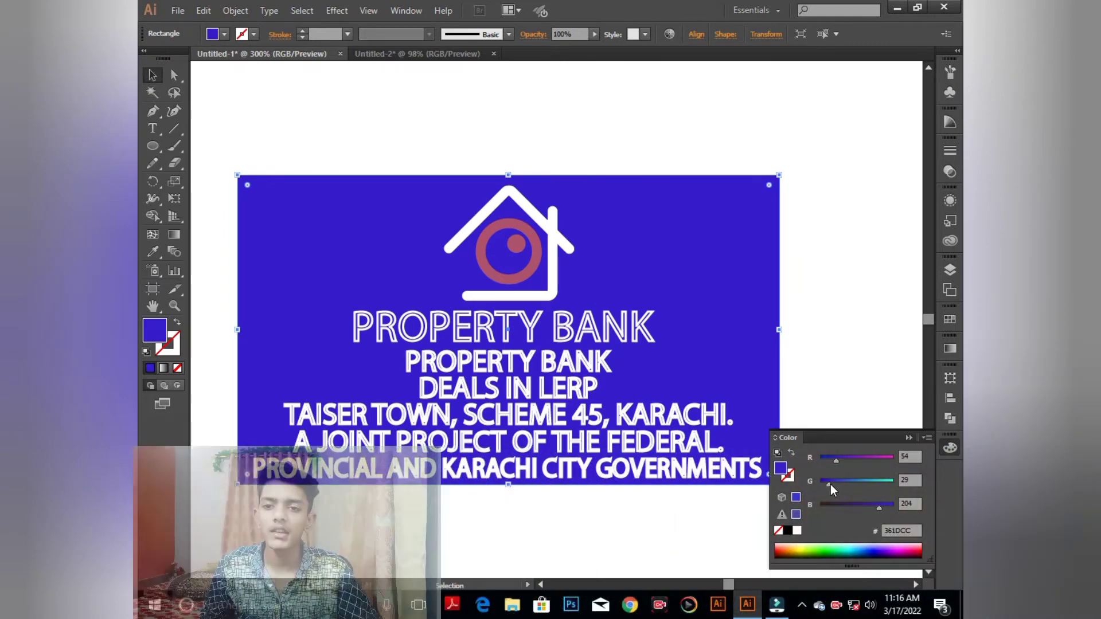
{"action": "left_click_drag", "start_coordinate": [834, 458], "coordinate": [818, 460]}
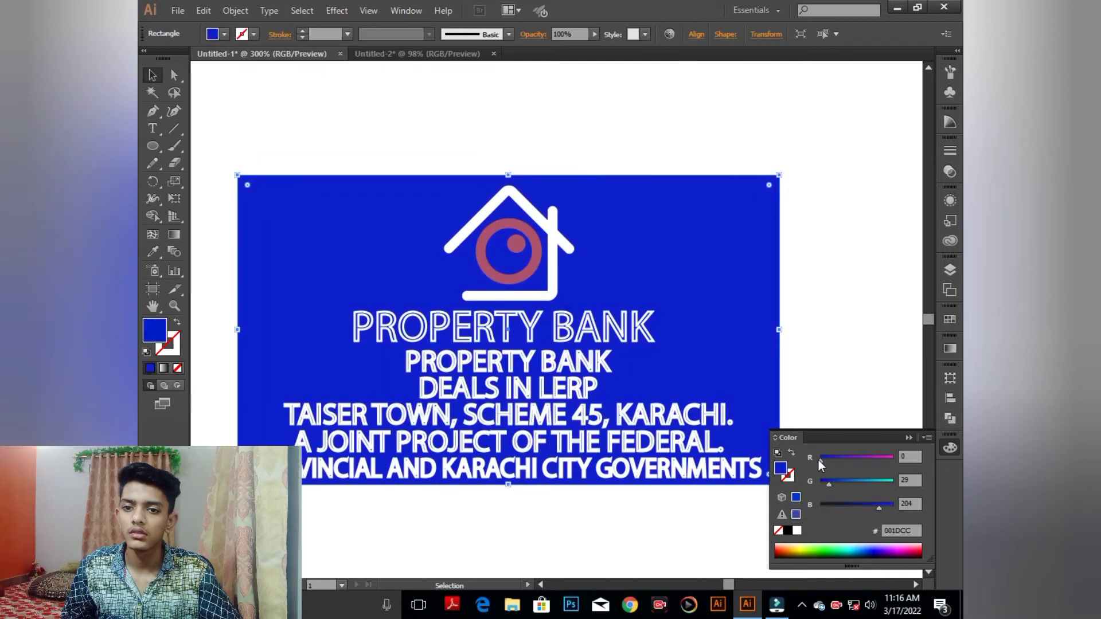
{"action": "left_click_drag", "start_coordinate": [889, 507], "coordinate": [891, 507]}
{"action": "left_click_drag", "start_coordinate": [828, 484], "coordinate": [821, 486]}
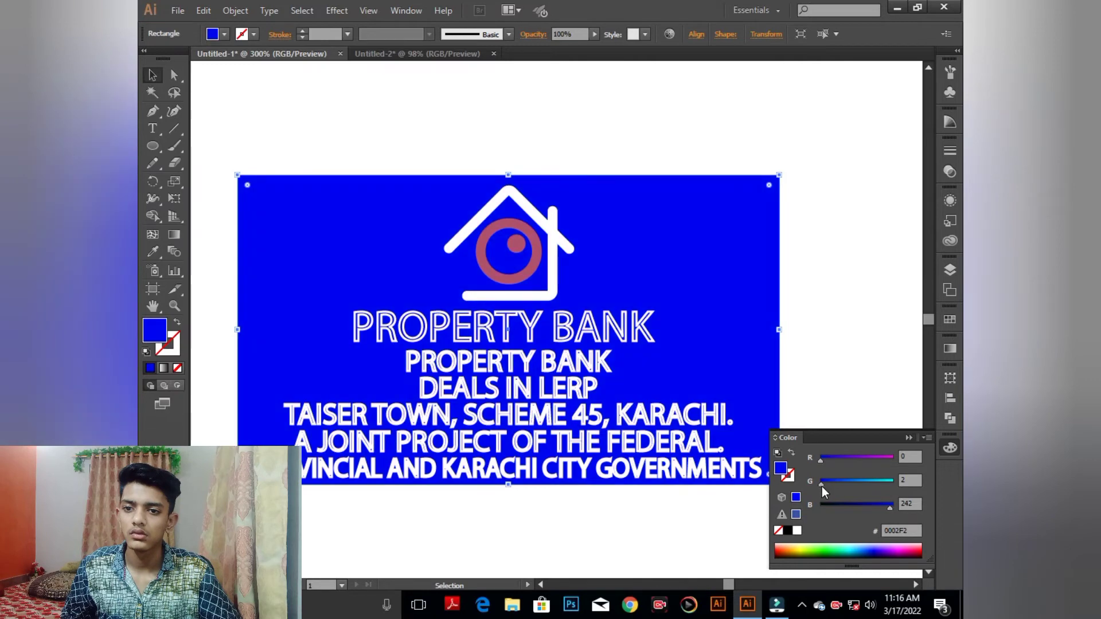
{"action": "left_click", "coordinate": [908, 437]}
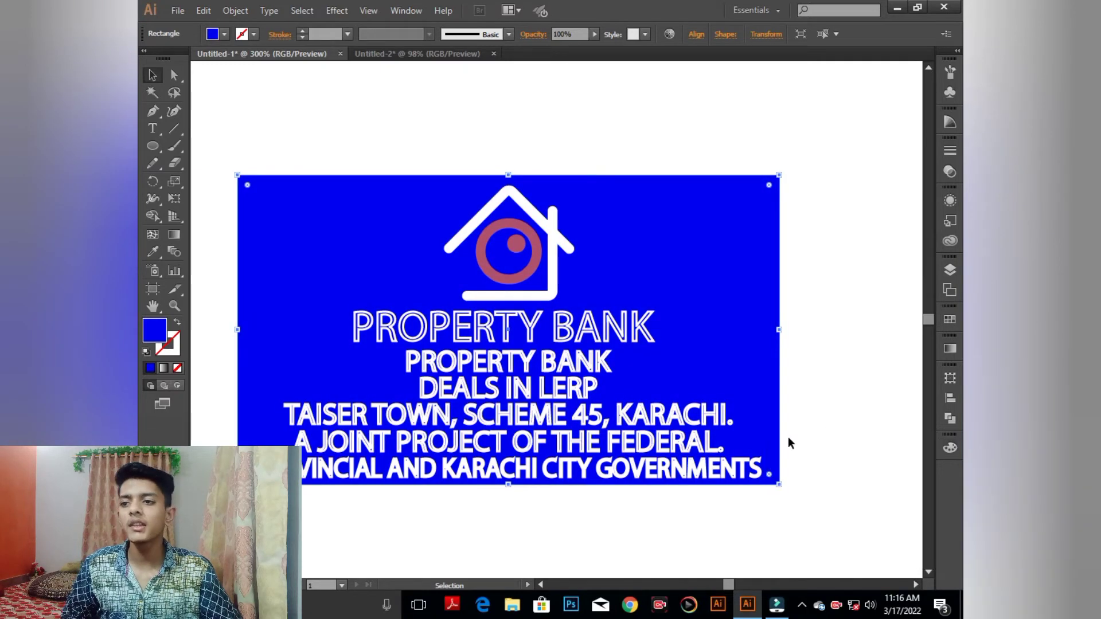
Round only the card rectangle's upper-right and lower-left corners with a radius of about 0.29 in
{"action": "left_click", "coordinate": [172, 75]}
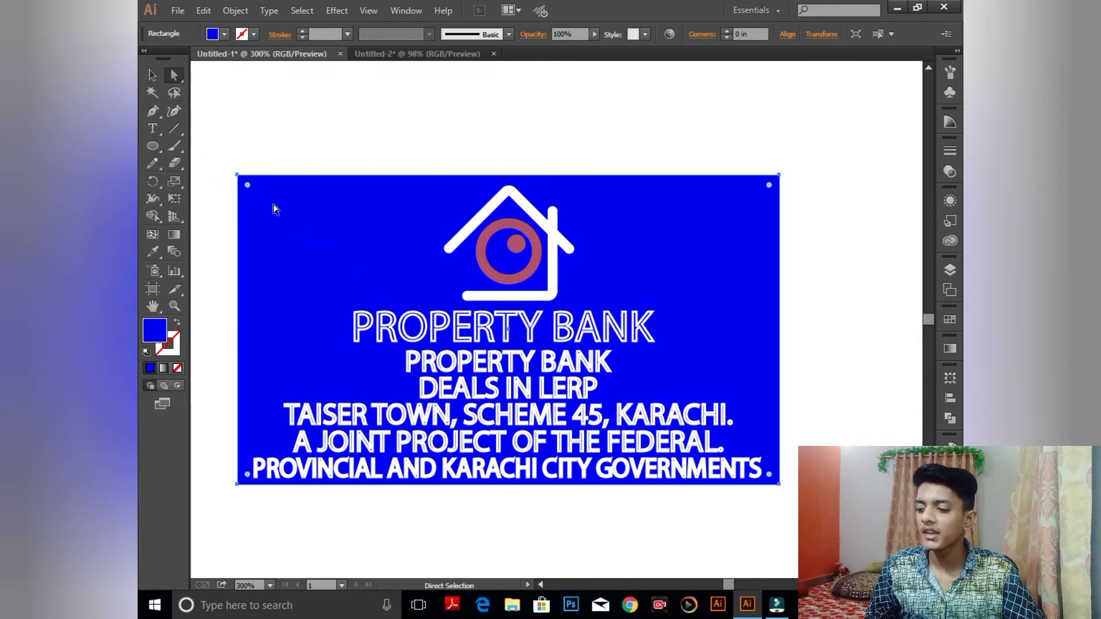
{"action": "left_click", "coordinate": [779, 175]}
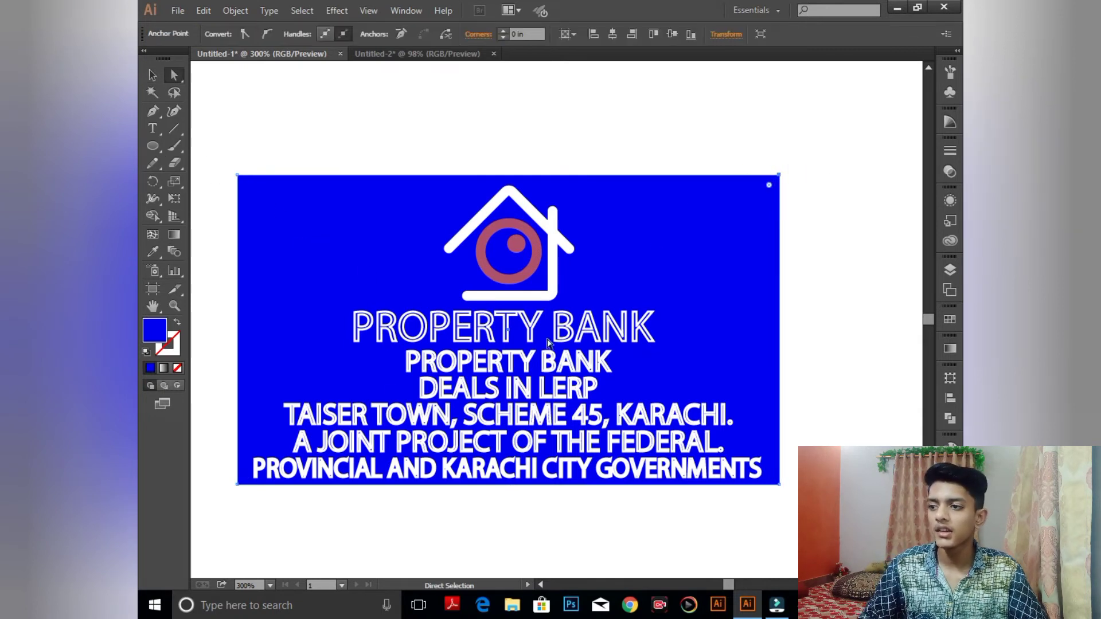
{"action": "left_click", "coordinate": [238, 485], "text": "shift"}
{"action": "left_click_drag", "start_coordinate": [247, 476], "coordinate": [277, 445]}
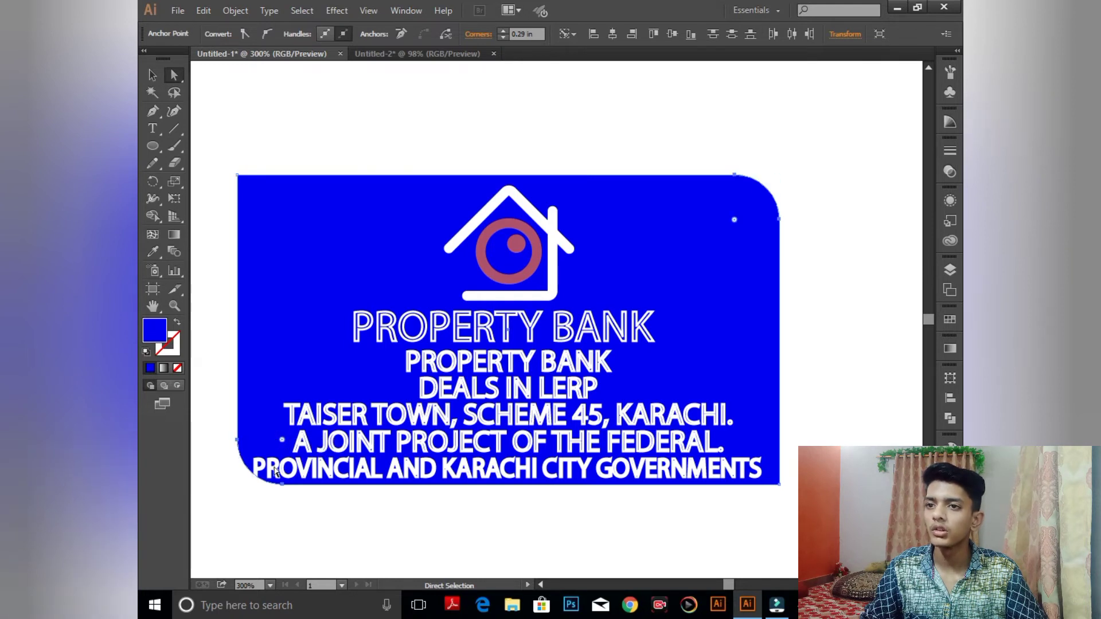
{"action": "left_click", "coordinate": [152, 74]}
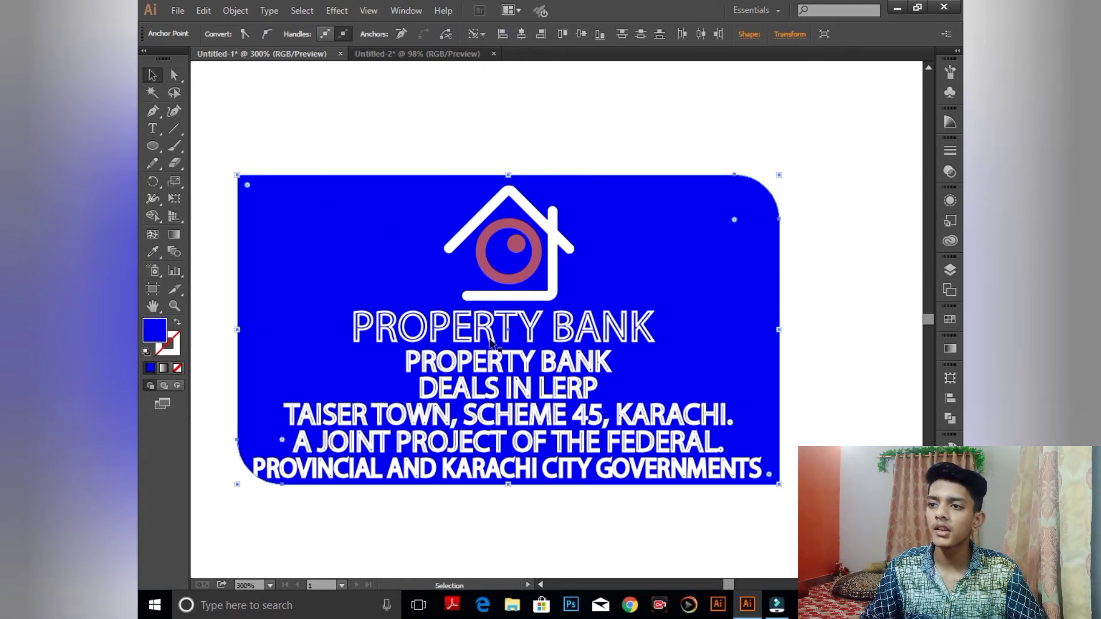
Unlock all the logo and text artwork and lock only the blue card rectangle
{"action": "left_click_drag", "start_coordinate": [310, 303], "coordinate": [396, 404]}
{"action": "key", "text": "ctrl+z"}
{"action": "left_click", "coordinate": [397, 396]}
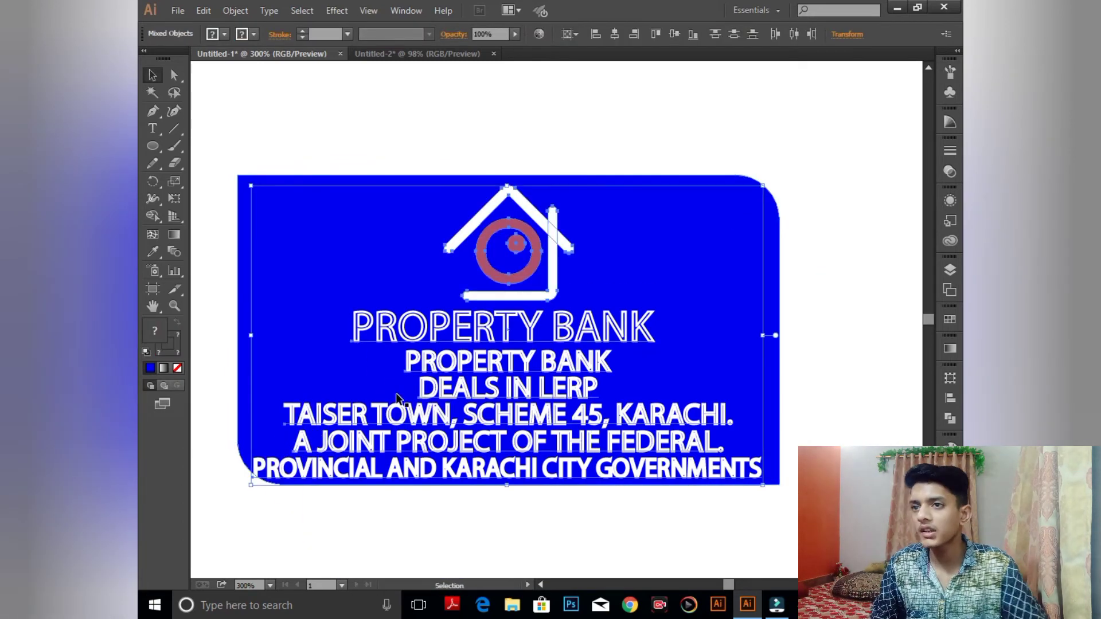
{"action": "left_click", "coordinate": [591, 146]}
{"action": "left_click", "coordinate": [656, 243]}
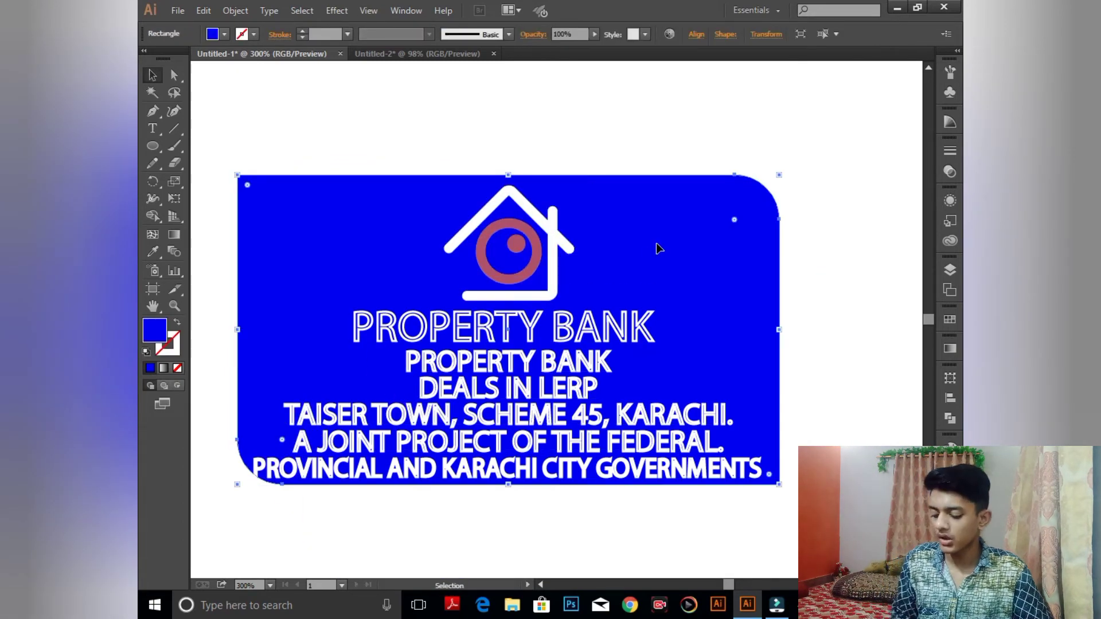
{"action": "key", "text": "ctrl+a"}
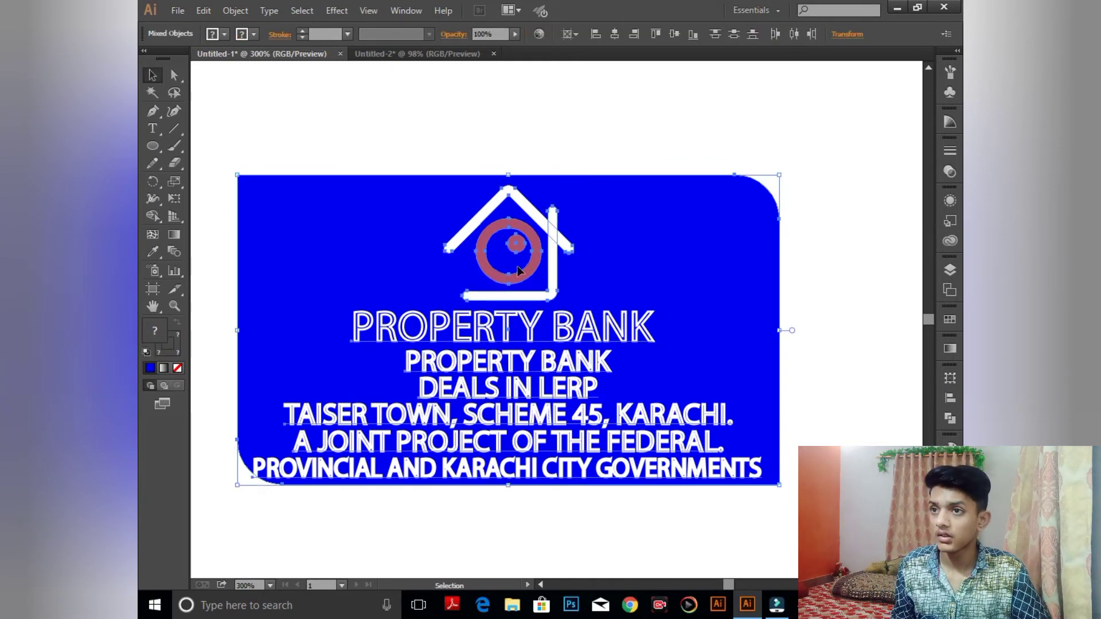
{"action": "left_click", "coordinate": [623, 196]}
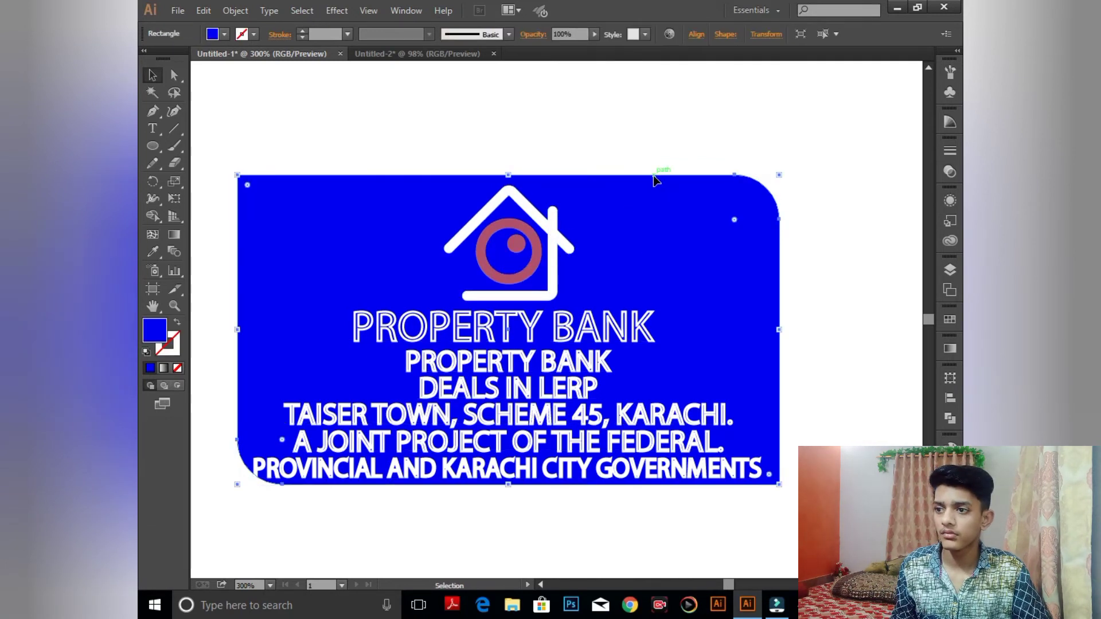
{"action": "key", "text": "ctrl+2"}
Scale the logo and all text lines down together and nudge them up within the blue card
{"action": "key", "text": "ctrl+a"}
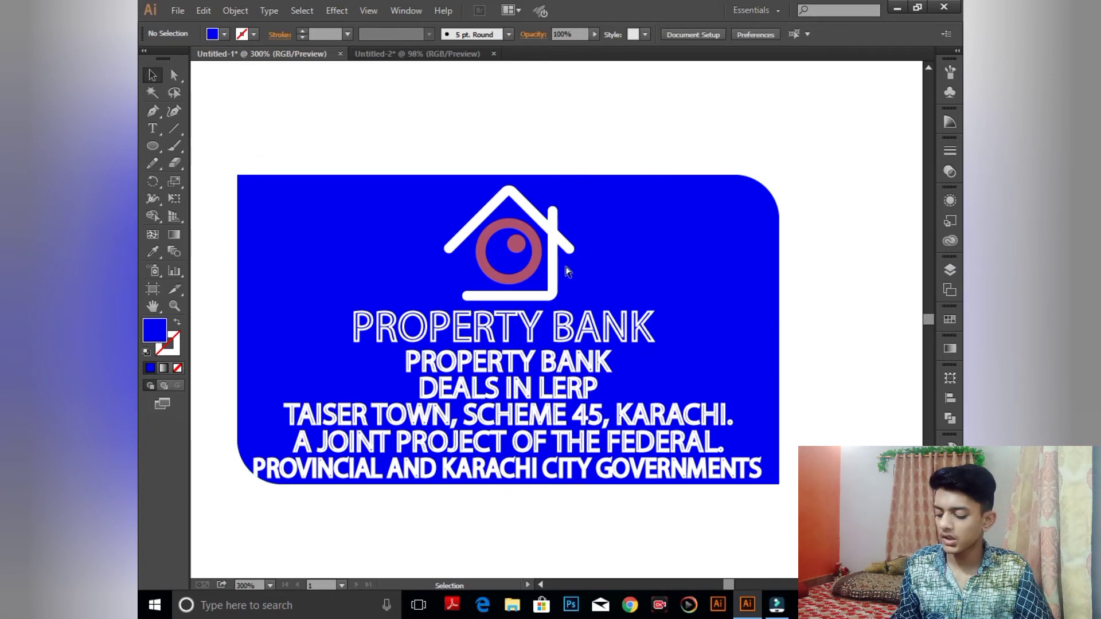
{"action": "key", "text": "v"}
{"action": "left_click_drag", "start_coordinate": [764, 487], "coordinate": [747, 466]}
{"action": "key", "text": "Up"}
{"action": "key", "text": "Up"}
{"action": "key", "text": "Up"}
{"action": "key", "text": "Up"}
{"action": "key", "text": "Up"}
{"action": "key", "text": "Up"}
{"action": "key", "text": "Up"}
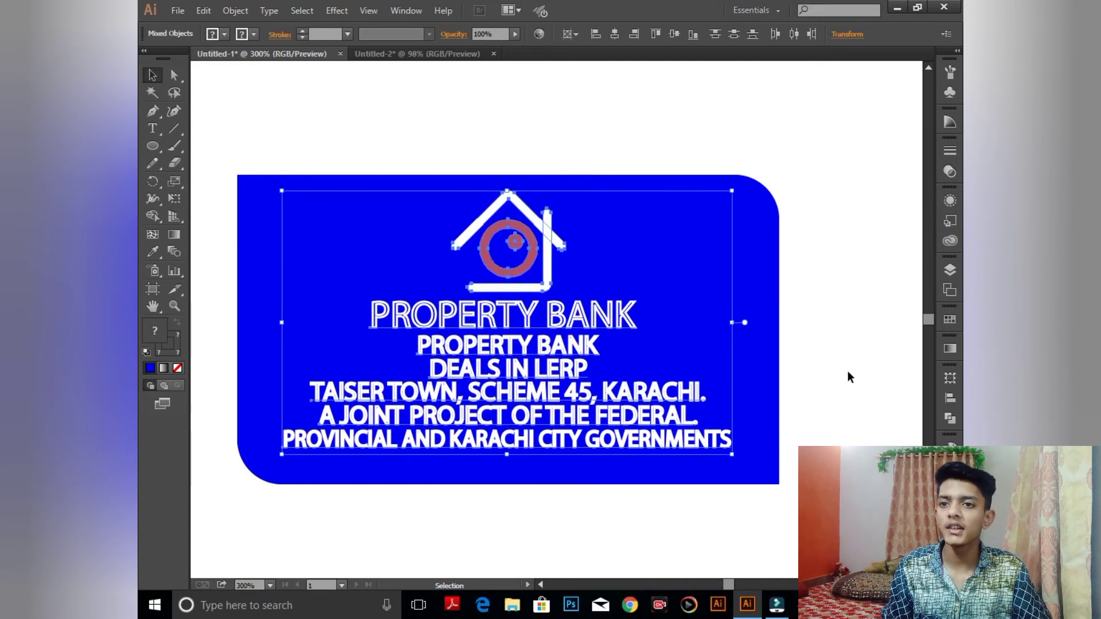
{"action": "left_click", "coordinate": [841, 383]}
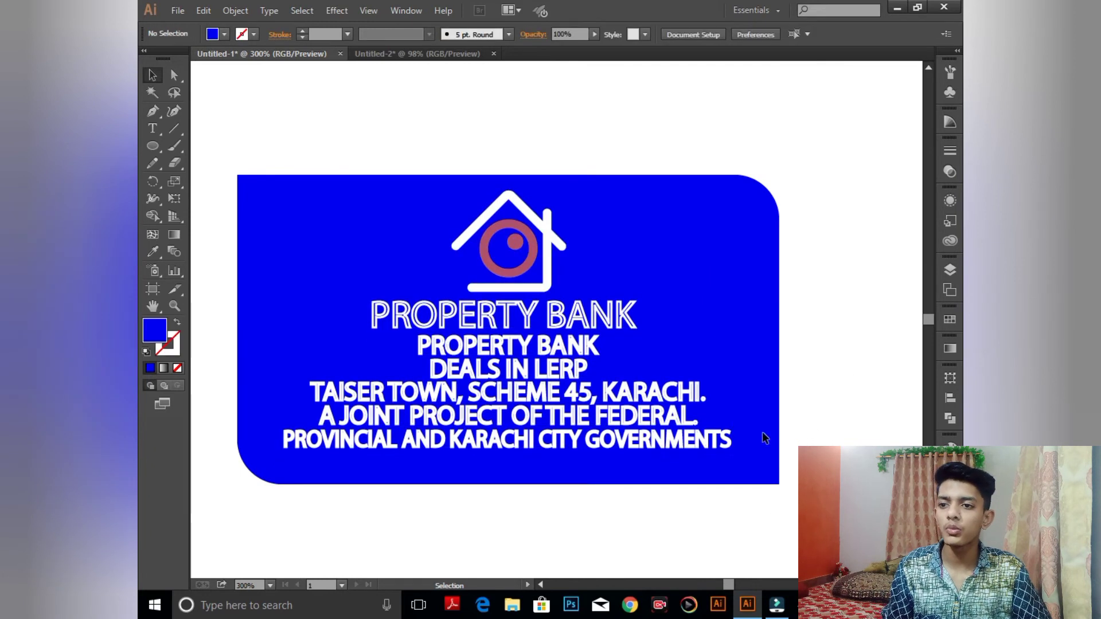
Nudge the "Provincial and Karachi City Governments" and "A Joint Project of the Federal." lines down to loosen the line spacing
{"action": "left_click", "coordinate": [624, 430]}
{"action": "key", "text": "Down"}
{"action": "key", "text": "Down"}
{"action": "key", "text": "Down"}
{"action": "key", "text": "Down"}
{"action": "key", "text": "Down"}
{"action": "key", "text": "Down"}
{"action": "left_click", "coordinate": [646, 420]}
{"action": "key", "text": "Down"}
{"action": "key", "text": "Down"}
{"action": "key", "text": "Down"}
{"action": "key", "text": "Down"}
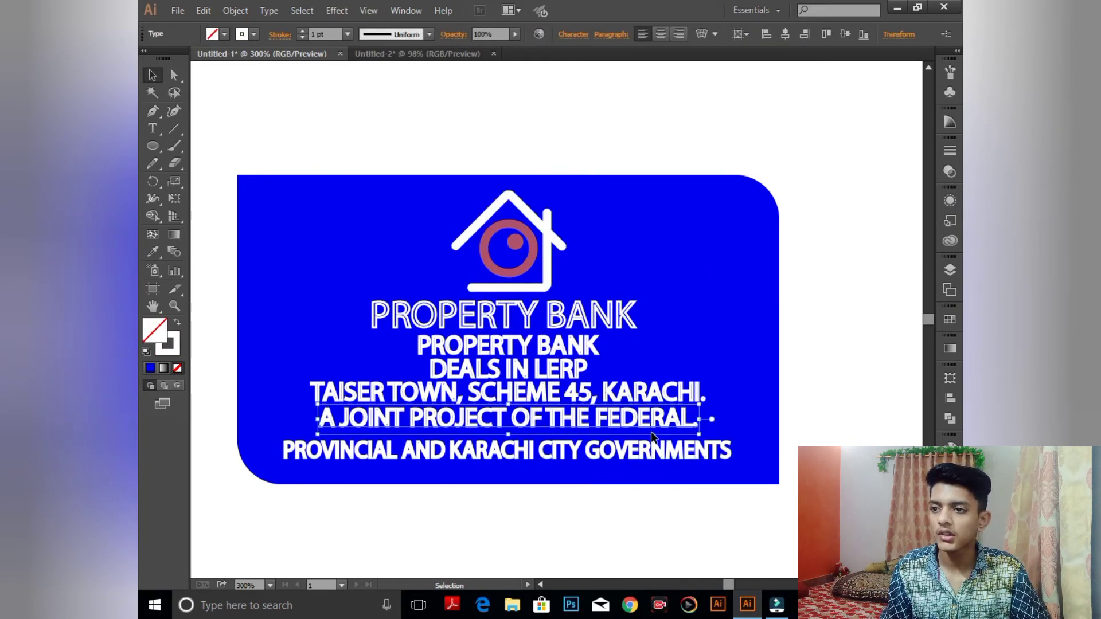
Nudge the "Taiser Town" and "Deals in LERP" lines down and the smaller PROPERTY BANK line slightly up
{"action": "left_click", "coordinate": [591, 381]}
{"action": "key", "text": "Down"}
{"action": "key", "text": "Down"}
{"action": "left_click", "coordinate": [586, 372]}
{"action": "key", "text": "Down"}
{"action": "key", "text": "Down"}
{"action": "left_click", "coordinate": [594, 338]}
{"action": "key", "text": "Up"}
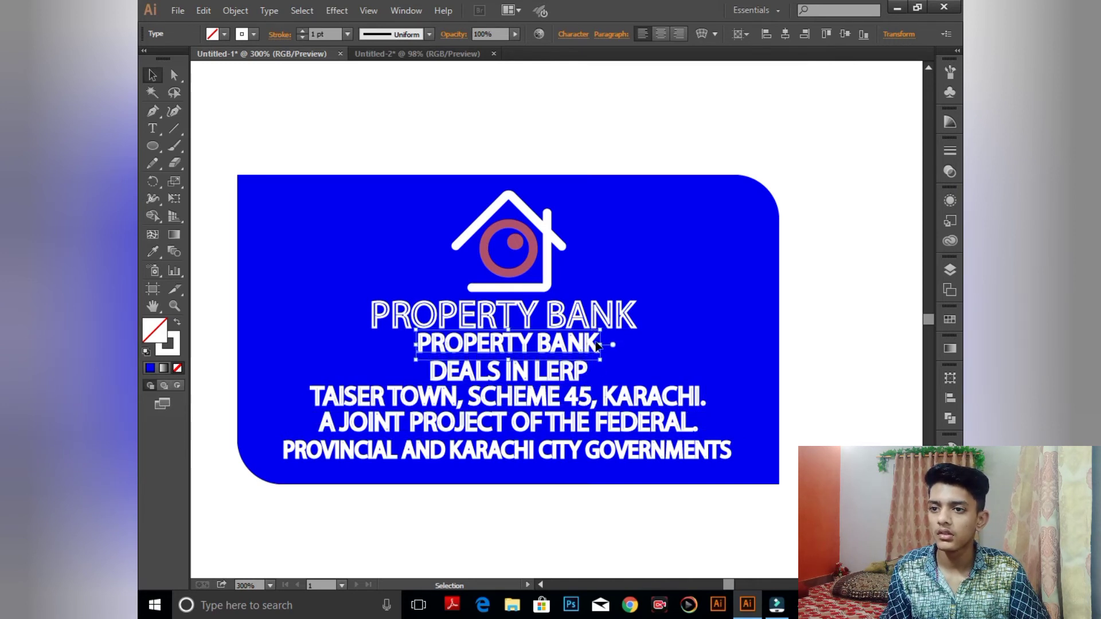
Lower the last two text lines further toward the card's bottom edge, keeping a gap between them
{"action": "left_click", "coordinate": [618, 457]}
{"action": "key", "text": "Down"}
{"action": "key", "text": "Down"}
{"action": "key", "text": "Down"}
{"action": "key", "text": "Down"}
{"action": "left_click", "coordinate": [612, 428]}
{"action": "key", "text": "Down"}
{"action": "key", "text": "Down"}
{"action": "left_click", "coordinate": [602, 404]}
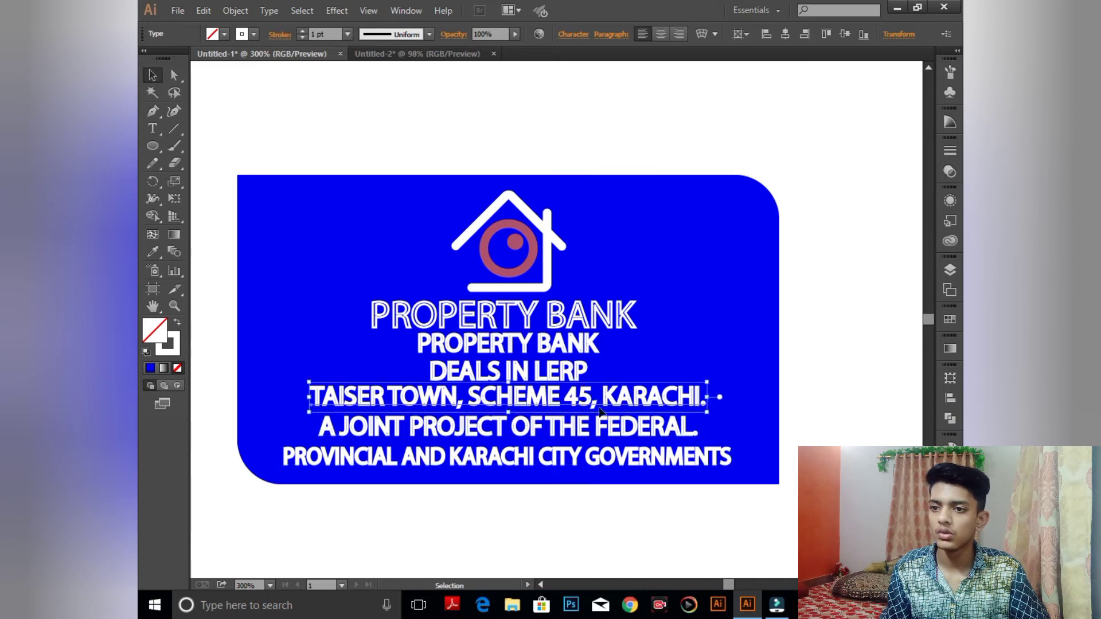
{"action": "left_click", "coordinate": [602, 462]}
{"action": "key", "text": "Down"}
{"action": "key", "text": "Down"}
{"action": "key", "text": "Down"}
{"action": "left_click", "coordinate": [599, 428]}
{"action": "key", "text": "Down"}
{"action": "key", "text": "Down"}
{"action": "key", "text": "Down"}
{"action": "key", "text": "Down"}
{"action": "key", "text": "Down"}
Lower the "Taiser Town", "Deals in LERP" and smaller PROPERTY BANK lines to even out the spacing between the text lines
{"action": "left_click", "coordinate": [559, 391]}
{"action": "key", "text": "Down"}
{"action": "key", "text": "Down"}
{"action": "key", "text": "Down"}
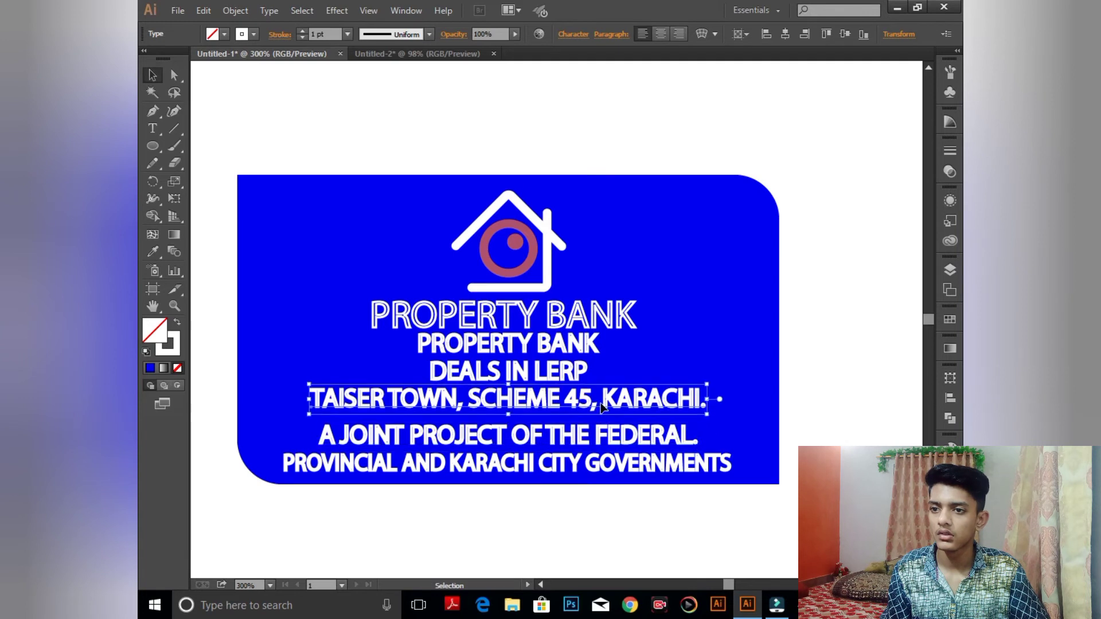
{"action": "key", "text": "Down"}
{"action": "left_click", "coordinate": [569, 362]}
{"action": "key", "text": "Down"}
{"action": "key", "text": "Down"}
{"action": "key", "text": "Down"}
{"action": "left_click", "coordinate": [570, 347]}
{"action": "key", "text": "Down"}
{"action": "key", "text": "Down"}
{"action": "key", "text": "Down"}
Nudge the large PROPERTY BANK heading down and enlarge the house-and-ring logo above it
{"action": "left_click", "coordinate": [574, 325]}
{"action": "key", "text": "Down"}
{"action": "key", "text": "Down"}
{"action": "key", "text": "Down"}
{"action": "left_click", "coordinate": [806, 319]}
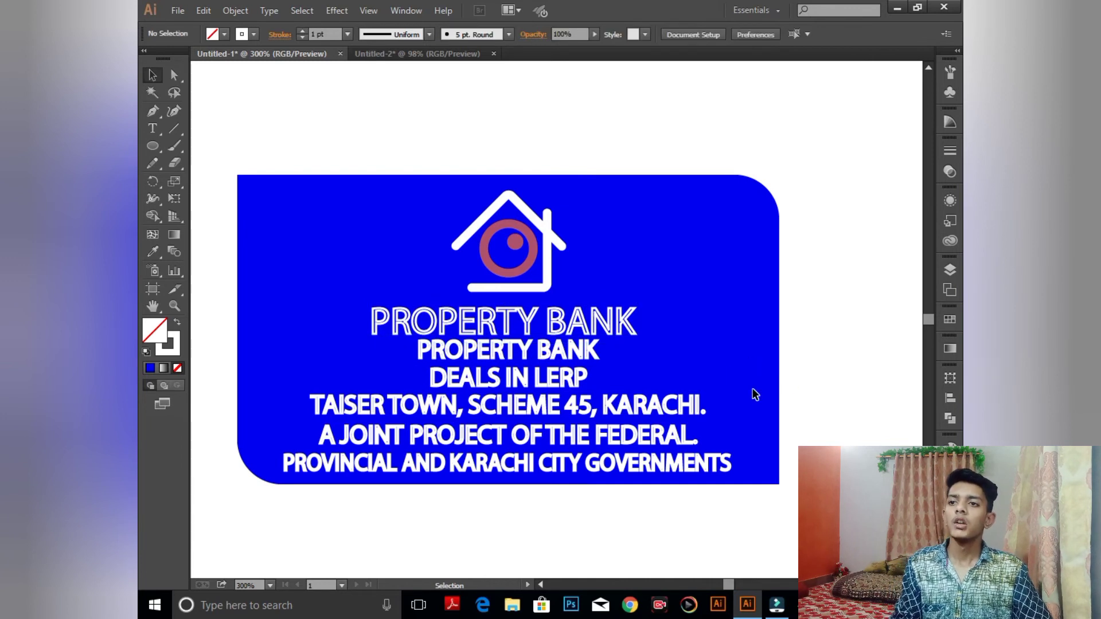
{"action": "left_click_drag", "start_coordinate": [445, 182], "coordinate": [589, 299]}
{"action": "left_click", "coordinate": [609, 172]}
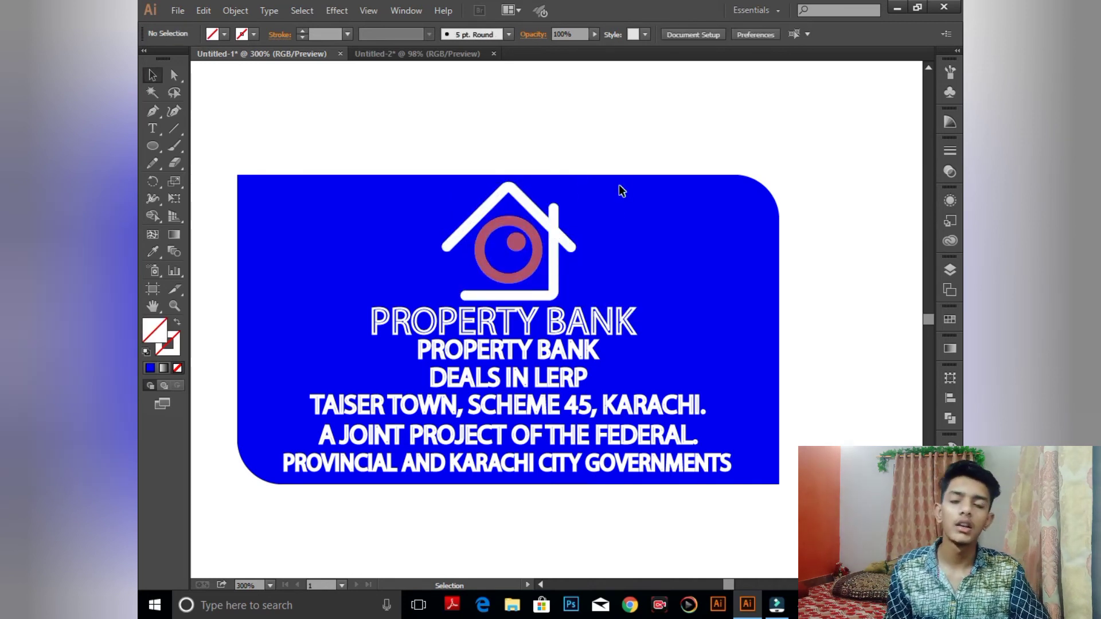
Unlock the card's background rectangle and change its fill to a darker navy blue
{"action": "key", "text": "ctrl+alt"}
{"action": "left_click", "coordinate": [674, 263], "text": "ctrl+alt"}
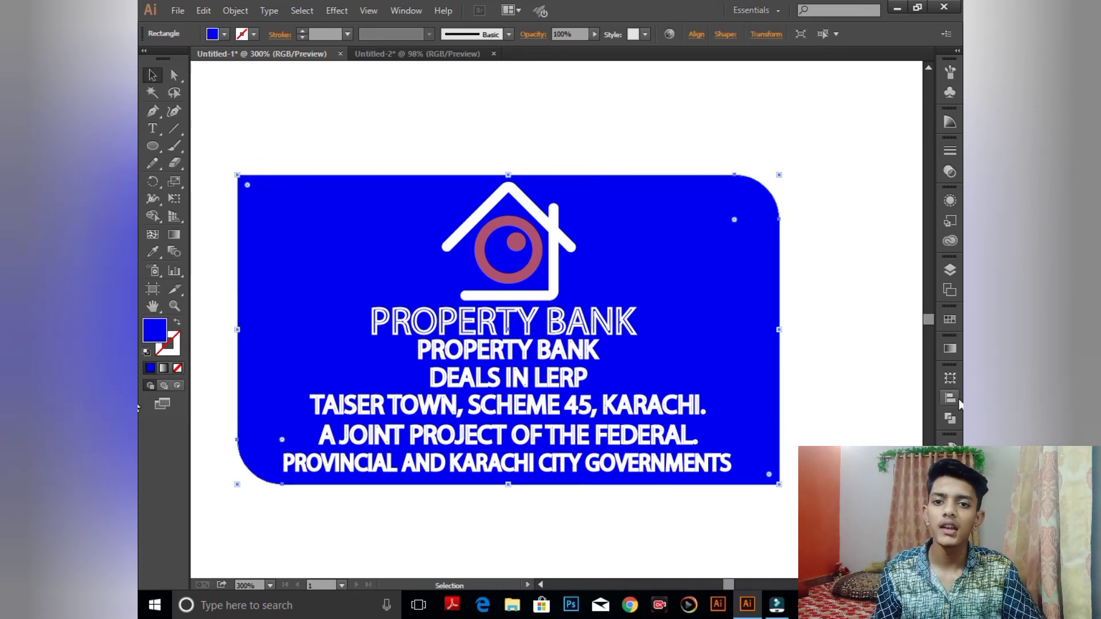
{"action": "left_click", "coordinate": [949, 417]}
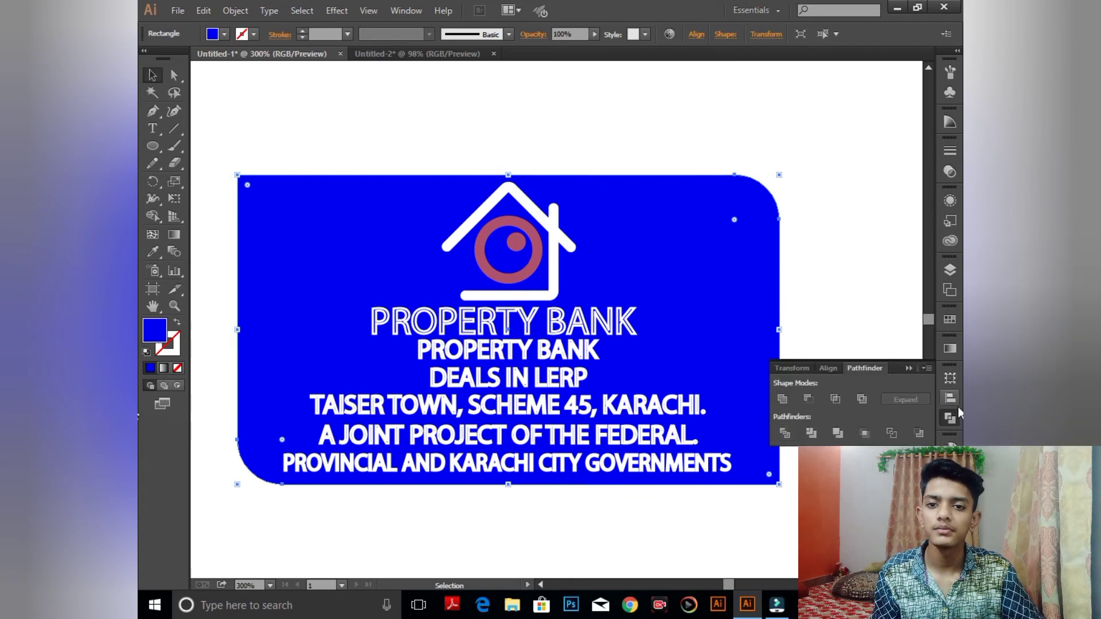
{"action": "left_click", "coordinate": [950, 448]}
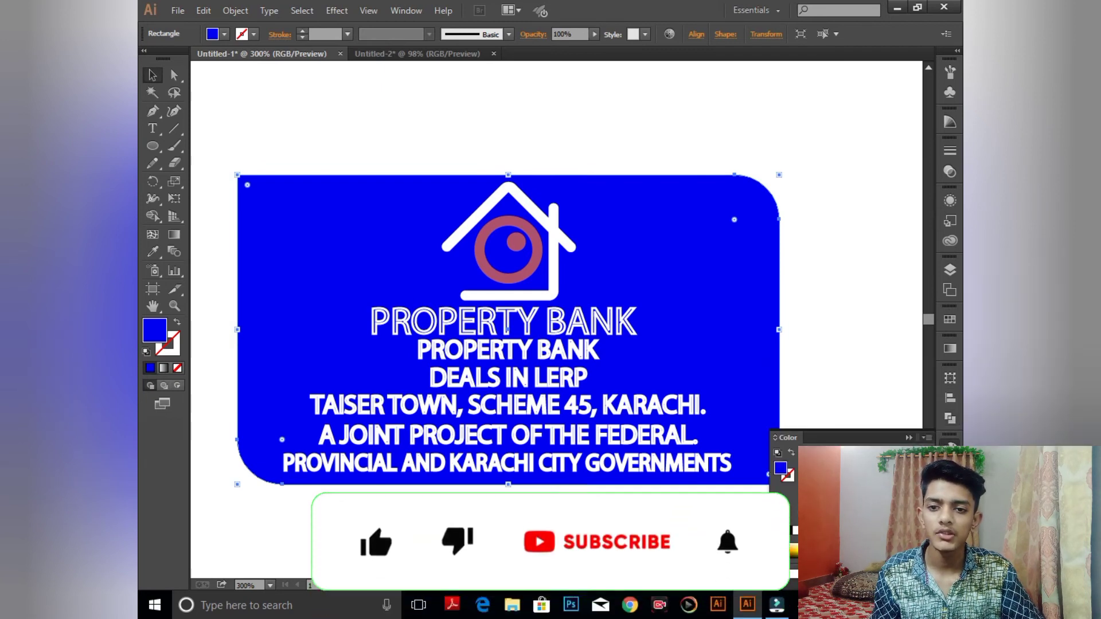
{"action": "mouse_move", "coordinate": [809, 477]}
{"action": "left_mouse_down"}
{"action": "mouse_move", "coordinate": [896, 477]}
{"action": "mouse_move", "coordinate": [810, 477]}
{"action": "left_mouse_up"}
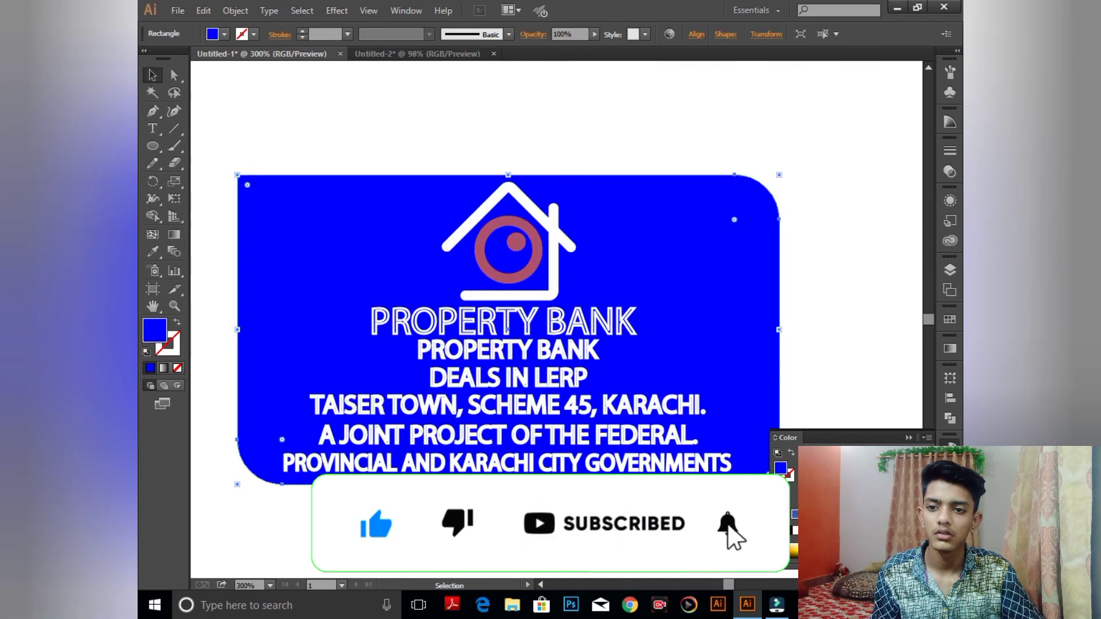
{"action": "double_click", "coordinate": [781, 469]}
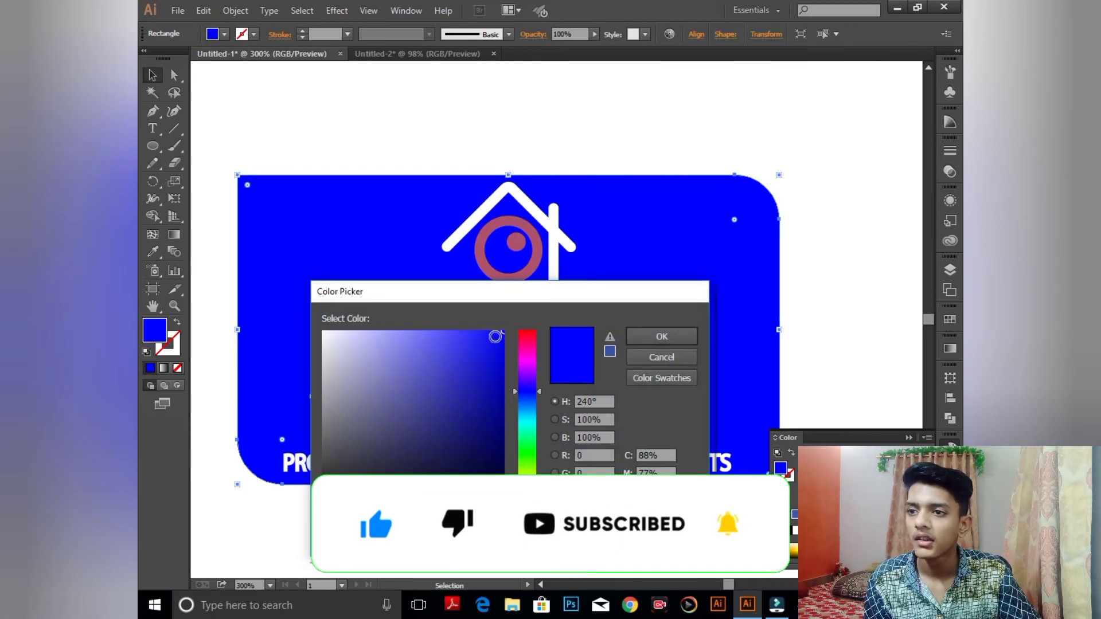
{"action": "left_click", "coordinate": [496, 388]}
{"action": "left_click", "coordinate": [671, 335]}
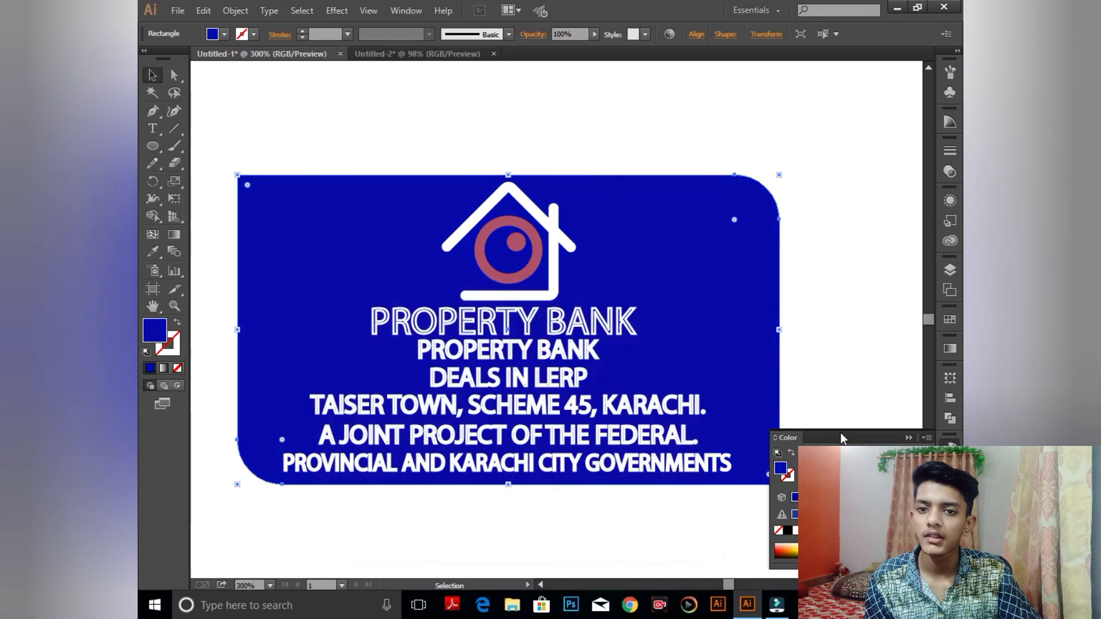
{"action": "left_click", "coordinate": [863, 381]}
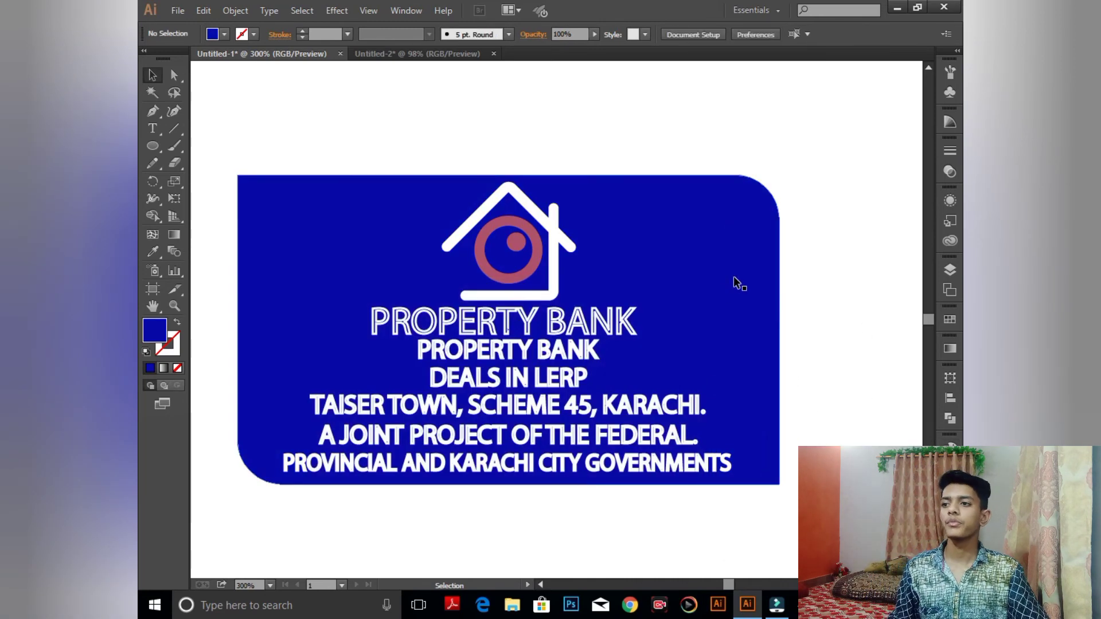